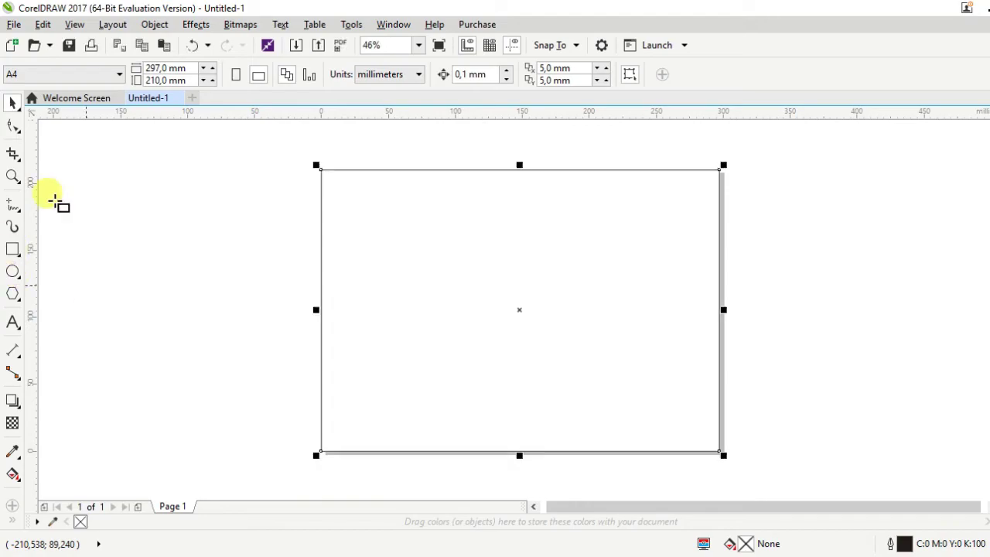
Fill the page-sized background rectangle with a dark navy colour.
left_click(980, 354)
double_click(745, 543)
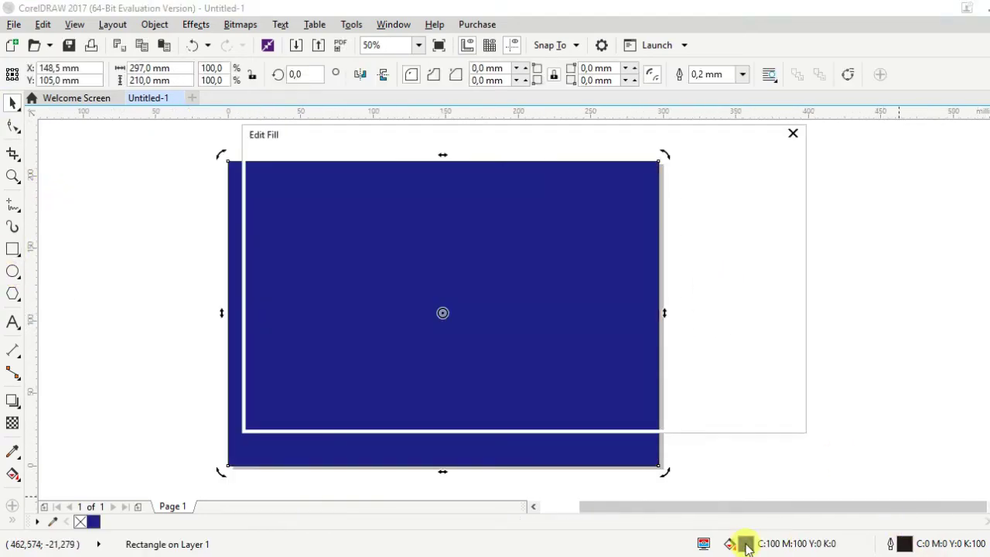
left_click(349, 331)
left_click(703, 415)
With nothing selected, make yellow the default outline colour for new shapes.
left_click(13, 203)
left_click(48, 255)
left_click(488, 375)
Draw a circle in the upper middle of the page and a rectangle below it.
key("F7")
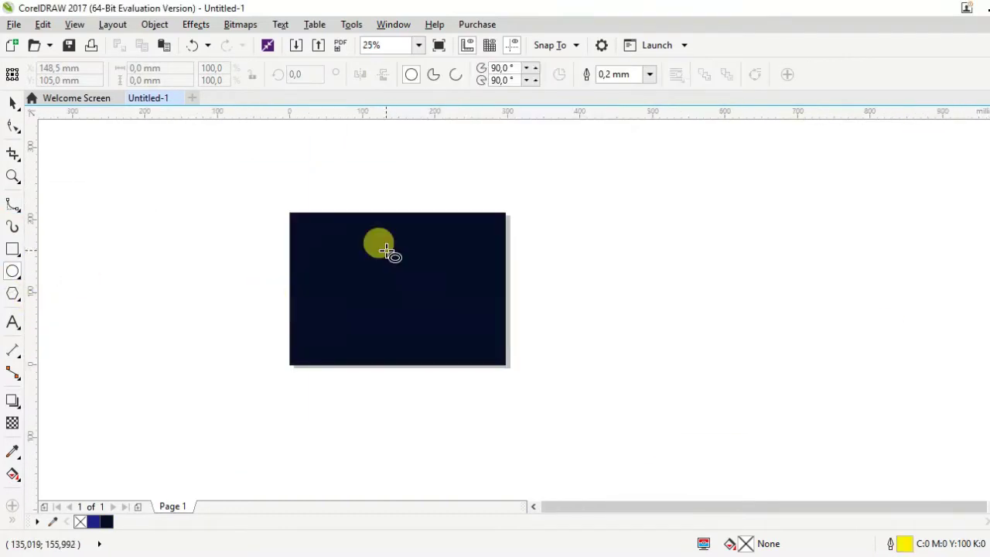
left_click_drag(435, 287, 510, 361)
key("F6")
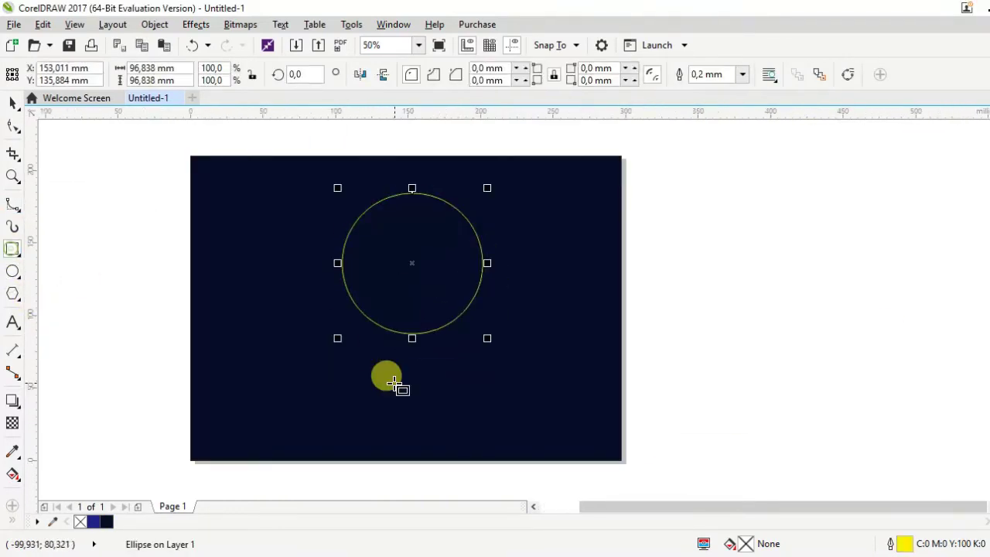
scroll(397, 387, "up", 2)
left_click_drag(365, 289, 526, 418)
scroll(206, 247, "down", 2)
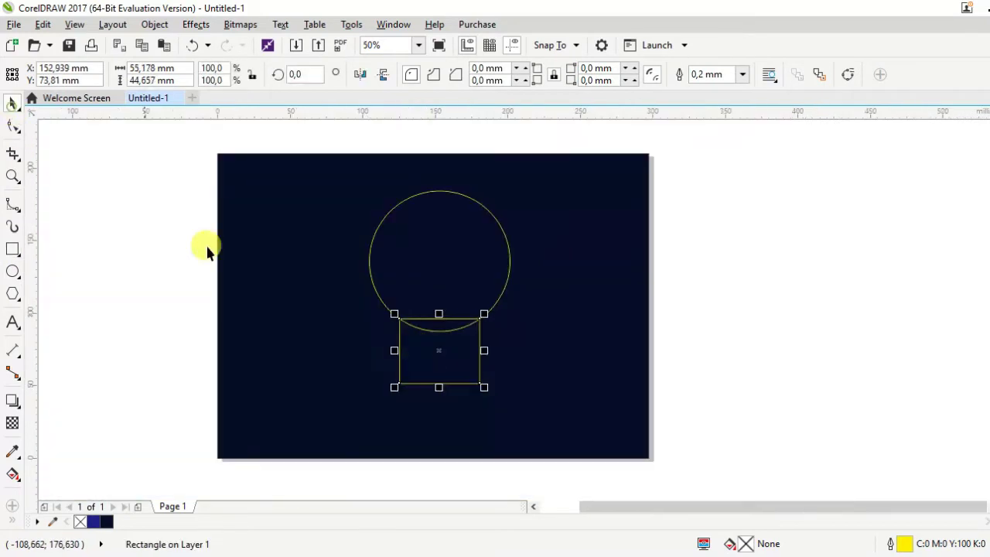
scroll(403, 343, "up", 2)
key("space")
scroll(403, 342, "up", 4)
left_click_drag(338, 281, 332, 270)
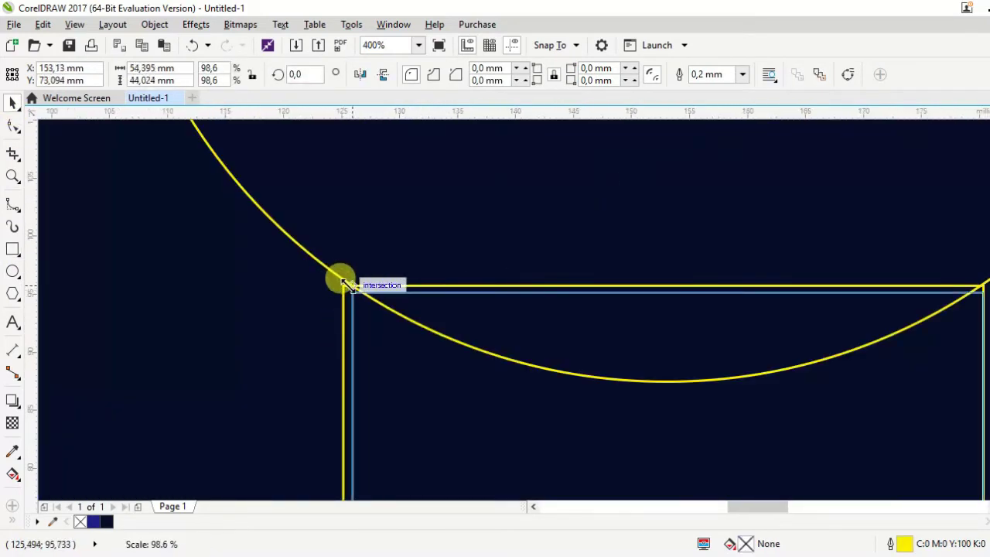
Weld the circle and rectangle into a single shape.
scroll(291, 276, "down", 4)
scroll(291, 276, "up", 2)
scroll(437, 294, "down", 1)
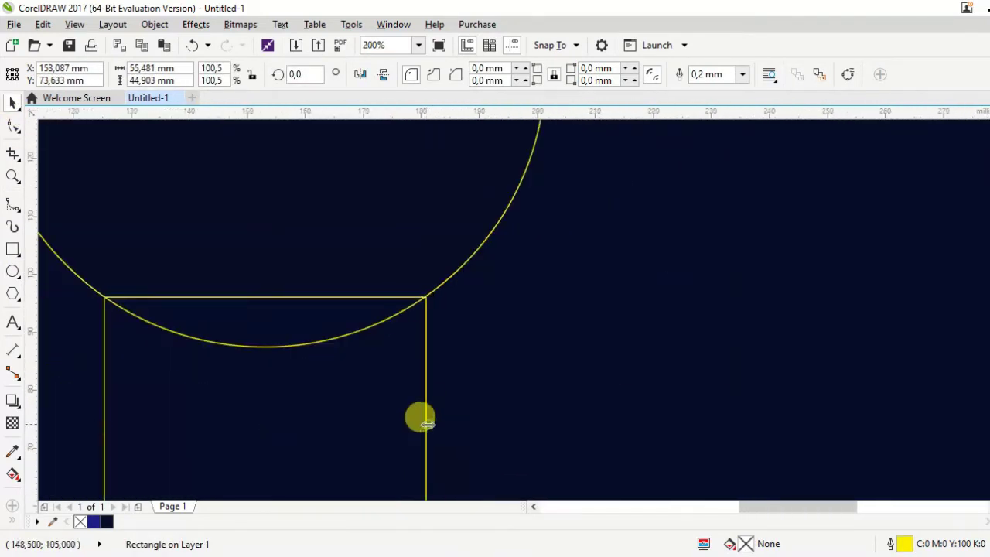
scroll(422, 341, "up", 6)
key("F10")
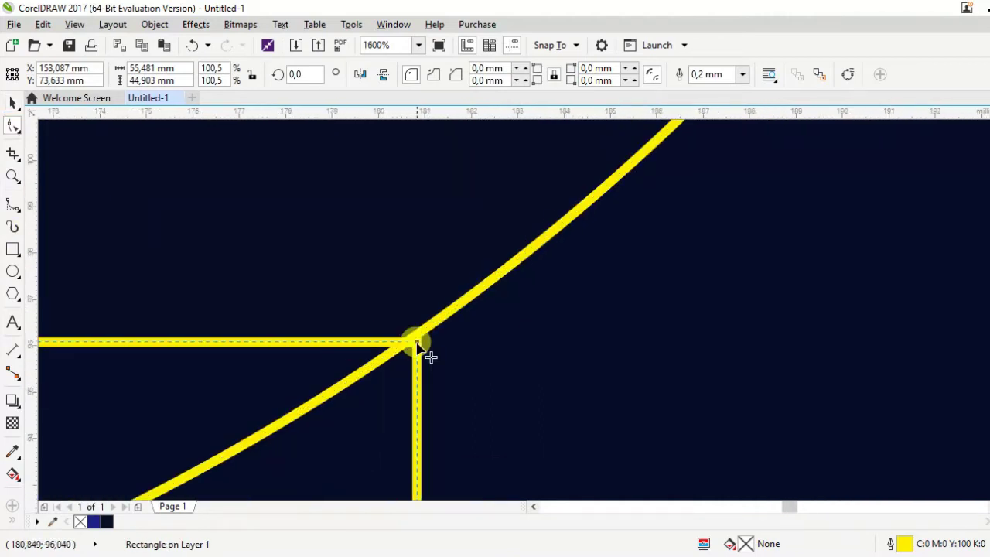
scroll(432, 327, "down", 8)
double_click(13, 102)
left_click(442, 76)
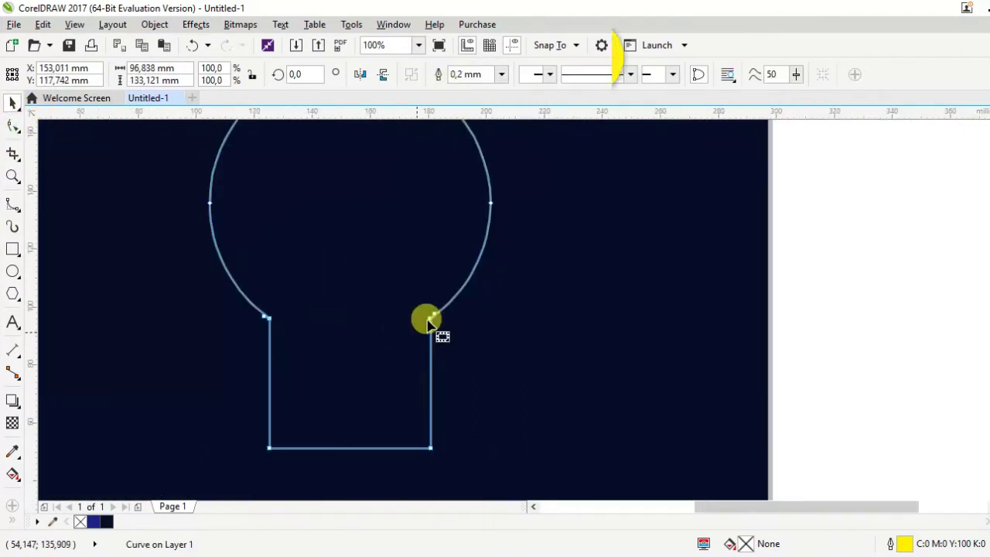
Move the neck's corner nodes so the welded outline joins the circle cleanly.
scroll(417, 317, "up", 10)
key("F10")
left_click_drag(401, 311, 369, 315)
scroll(361, 367, "down", 6)
scroll(632, 397, "up", 4)
left_click_drag(632, 396, 630, 390)
scroll(631, 391, "down", 3)
scroll(461, 307, "down", 1)
key("space")
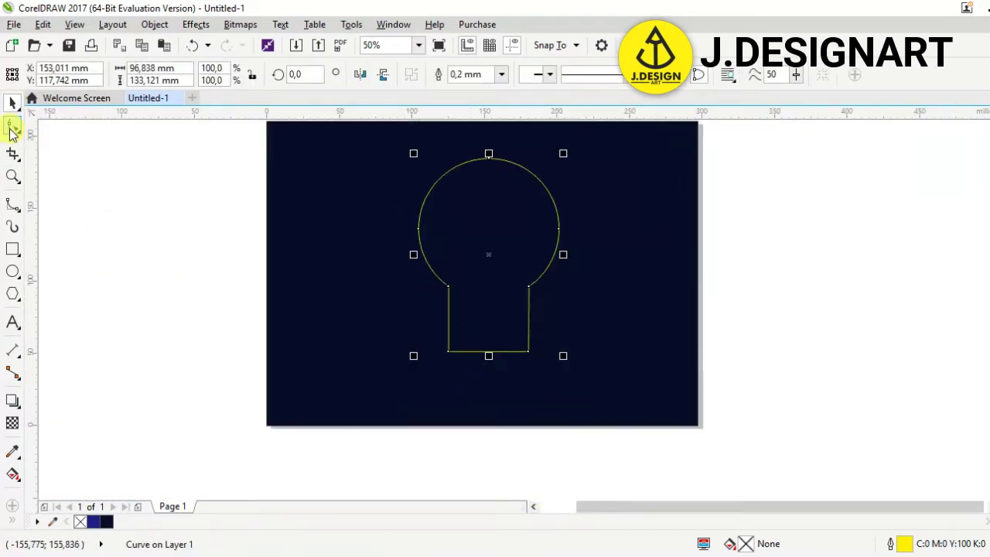
Taper the bulb's neck nodes and delete the duplicate node at the left joint.
left_click(13, 130)
scroll(449, 361, "up", 5)
scroll(515, 387, "down", 4)
scroll(548, 379, "up", 4)
scroll(534, 383, "down", 2)
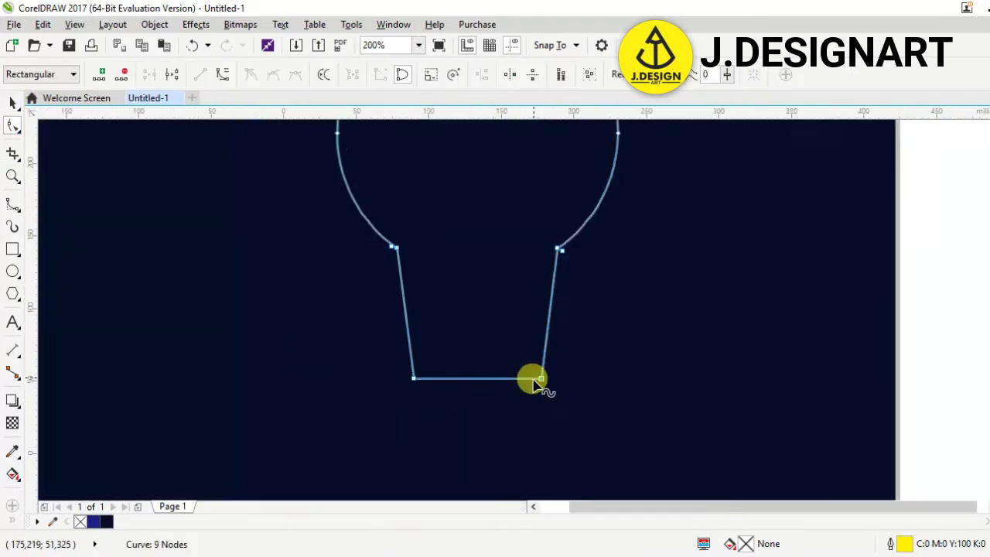
scroll(534, 383, "down", 2)
scroll(447, 311, "up", 1)
key("Delete")
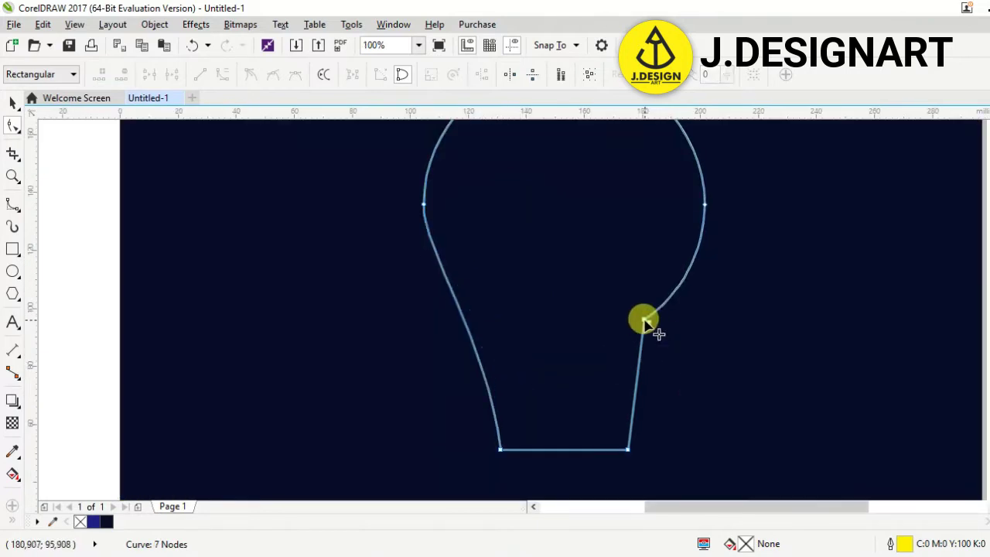
scroll(567, 385, "down", 1)
Enlarge the bulb outline to about 109.5% and nudge it into place.
left_click(12, 102)
left_click(49, 101)
scroll(408, 294, "down", 1)
scroll(441, 294, "up", 1)
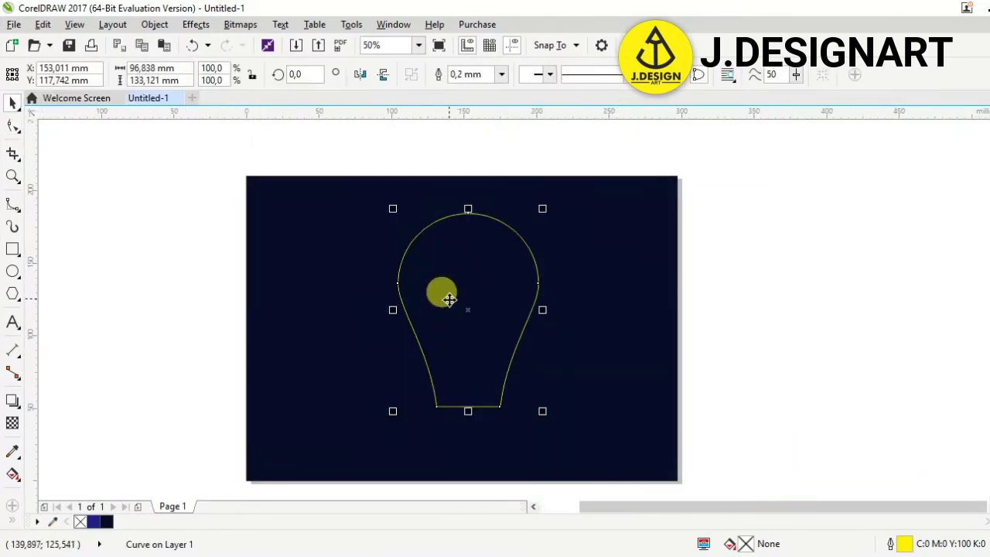
scroll(396, 387, "up", 1)
scroll(396, 387, "up", 2)
scroll(393, 236, "down", 2)
left_click_drag(347, 356, 336, 374)
left_click_drag(427, 223, 418, 228)
left_click_drag(490, 380, 494, 389)
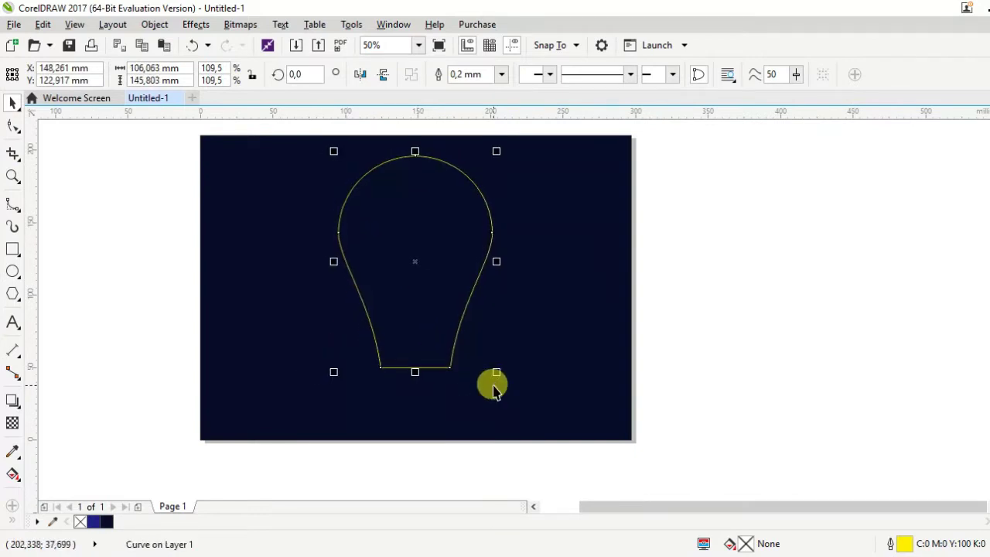
left_click(12, 249)
scroll(376, 358, "up", 1)
scroll(376, 358, "up", 1)
Draw a flat rectangle across the bulb's base and pull its bottom corner out into a trapezoid.
left_click_drag(323, 271, 604, 311)
left_click(13, 125)
left_click_drag(325, 311, 286, 312)
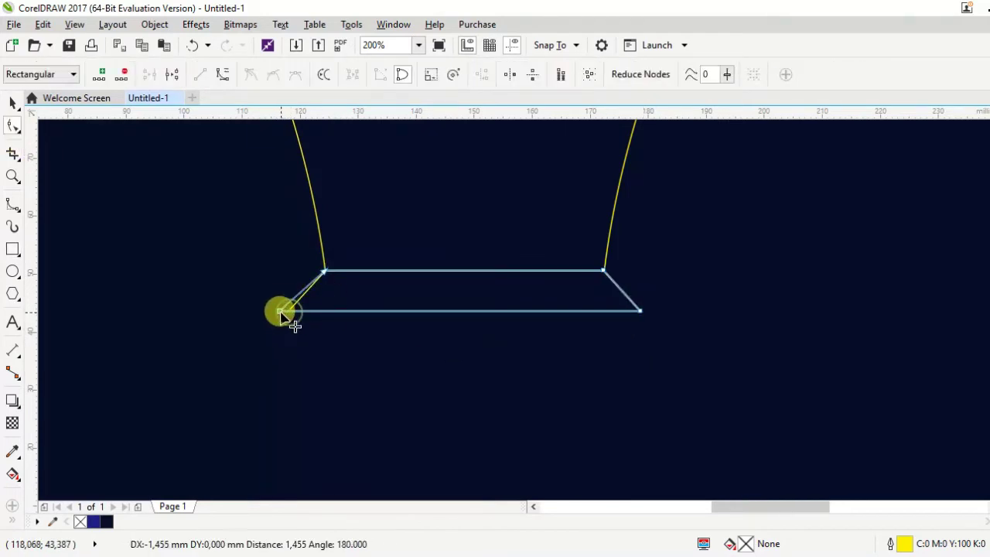
left_click(13, 103)
Add two more trapezoid steps below, each wider, with the middle one flattened.
left_click_drag(462, 303, 466, 296)
scroll(501, 360, "down", 1)
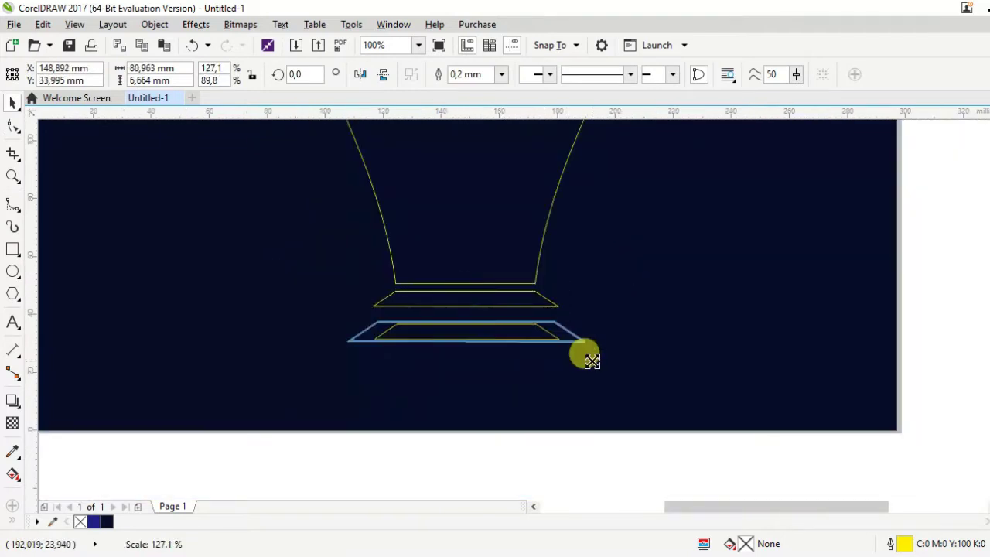
left_click_drag(603, 364, 602, 364)
scroll(581, 420, "down", 1)
scroll(398, 276, "up", 2)
left_click_drag(263, 278, 271, 291)
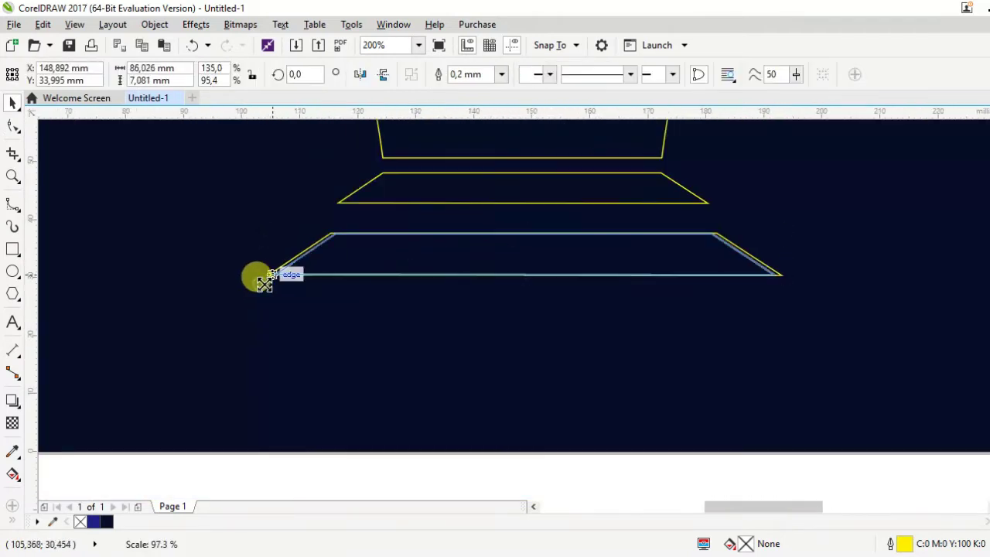
left_click(530, 202)
left_click_drag(523, 207, 523, 191)
left_click(524, 253)
left_click_drag(523, 253, 519, 233)
scroll(515, 245, "down", 1)
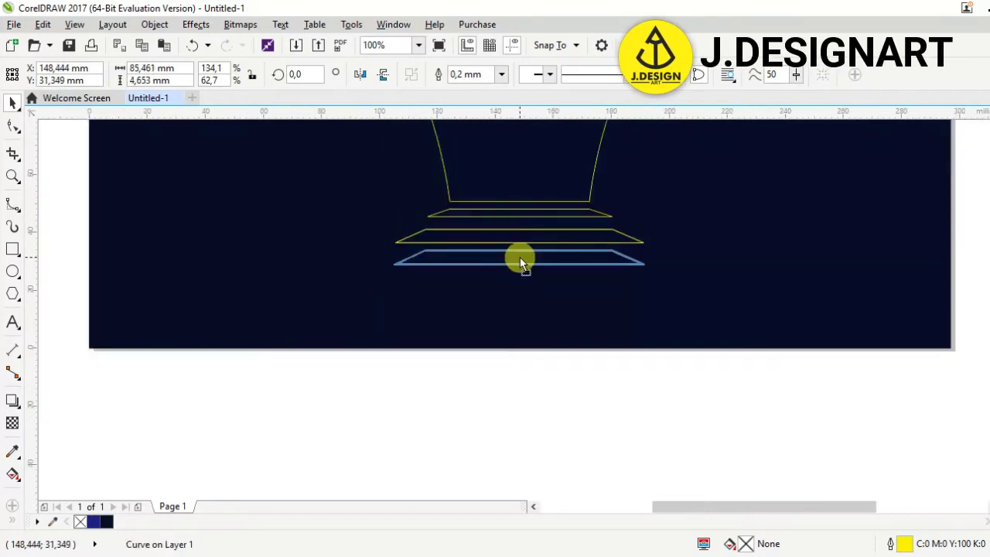
left_click_drag(697, 297, 713, 296)
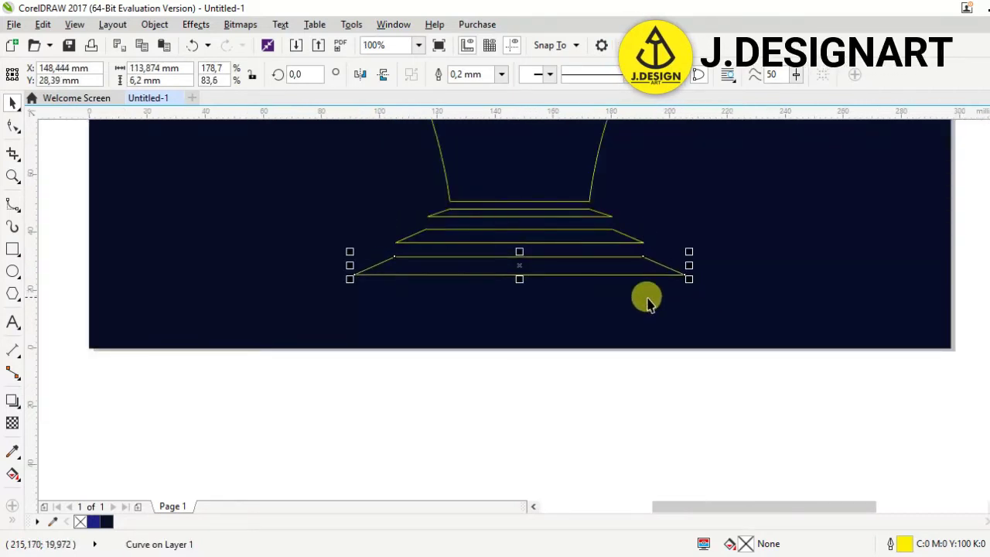
scroll(648, 302, "down", 2)
Select the bulb and all three steps to check the stack, then clear the selection.
left_click_drag(668, 332, 515, 162)
scroll(608, 277, "up", 1)
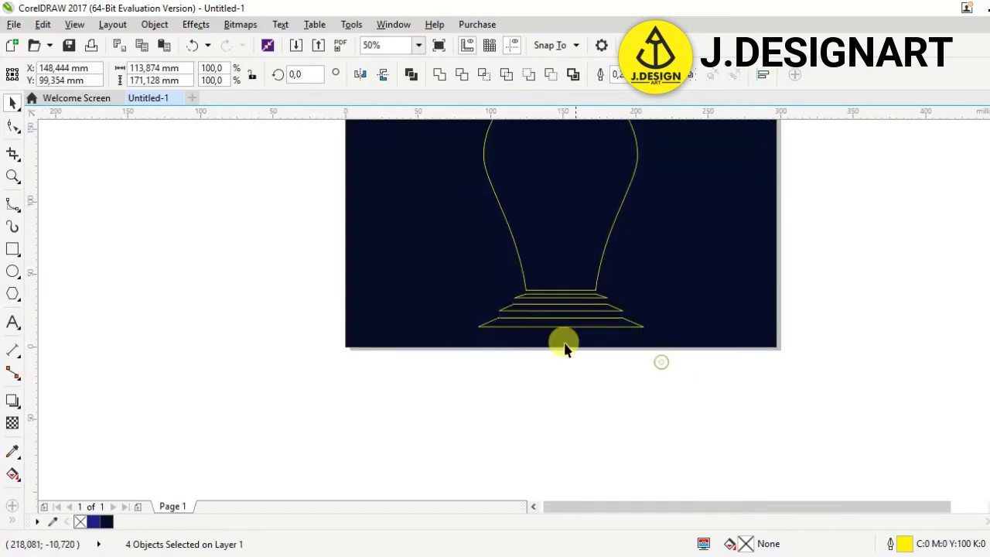
scroll(542, 299, "up", 1)
scroll(643, 353, "down", 1)
key("Escape")
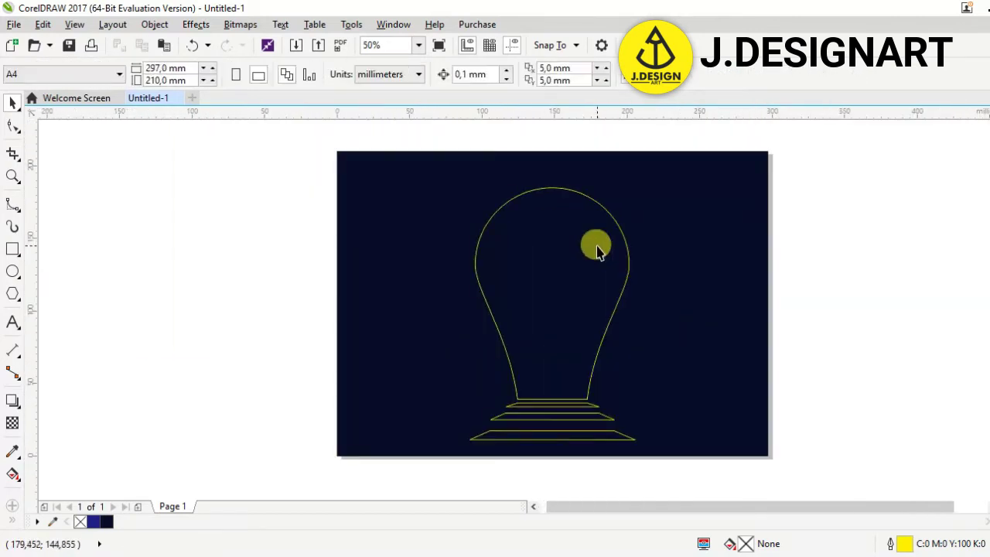
scroll(515, 391, "up", 2)
Start a branch curve from the top step, then discard it.
left_click(517, 403)
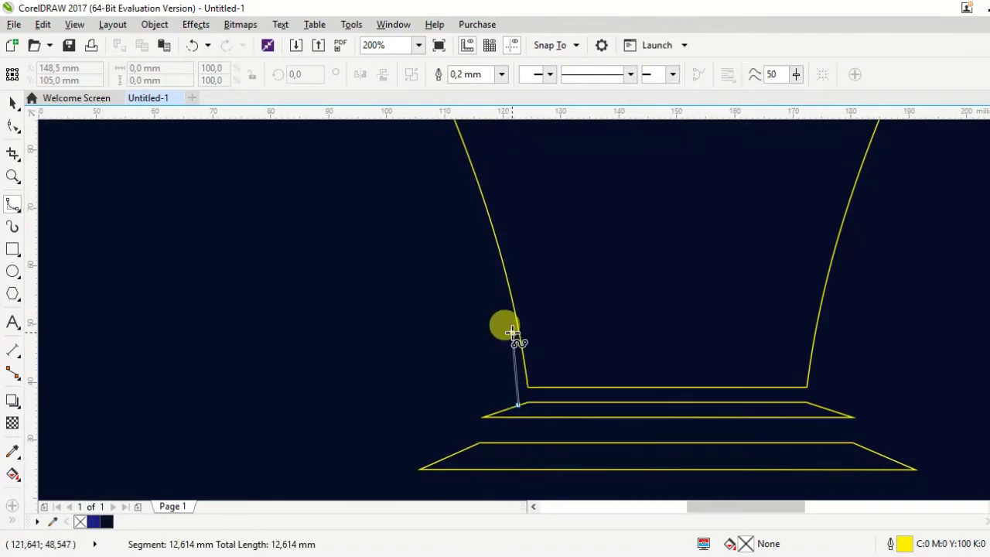
left_click(492, 202)
scroll(487, 195, "up", 1)
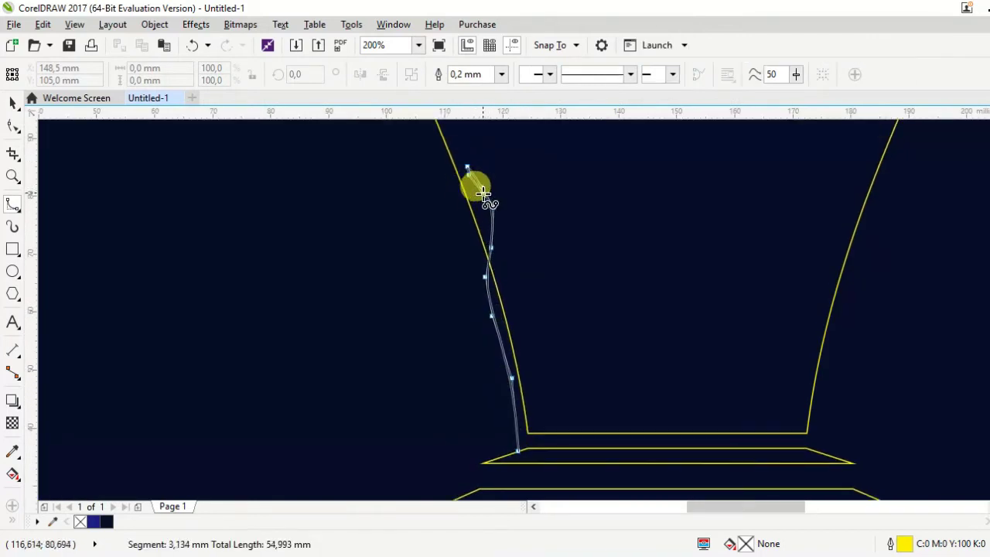
key("Escape")
scroll(477, 256, "down", 1)
Adjust the snapping settings and draw a closed branch curve up the bulb's left side.
left_click(550, 45)
left_click(548, 131)
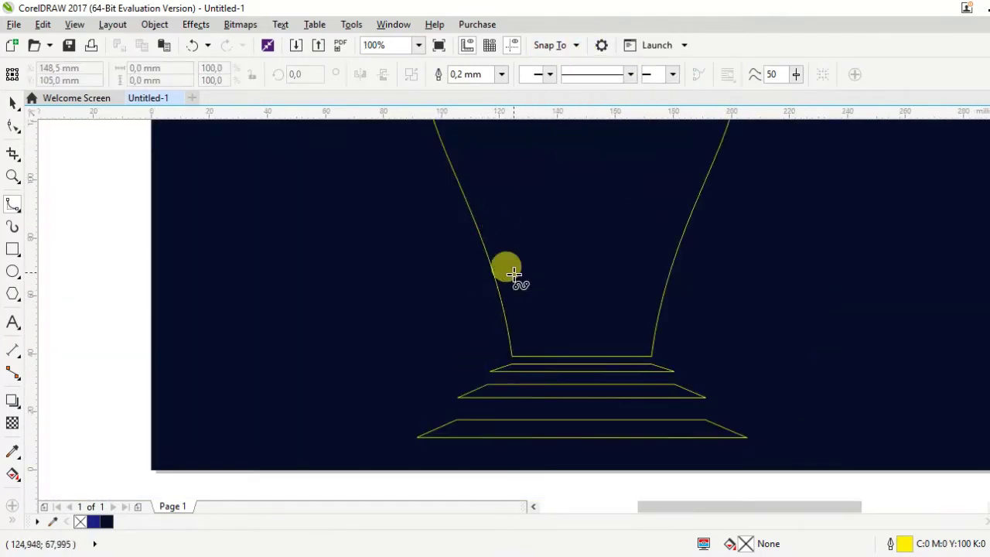
scroll(515, 428, "up", 1)
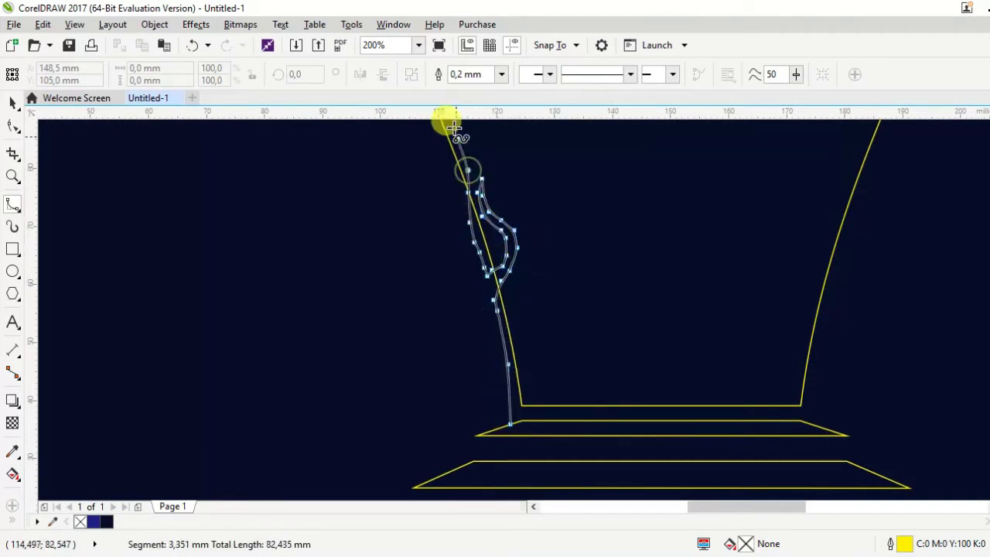
scroll(455, 128, "up", 1)
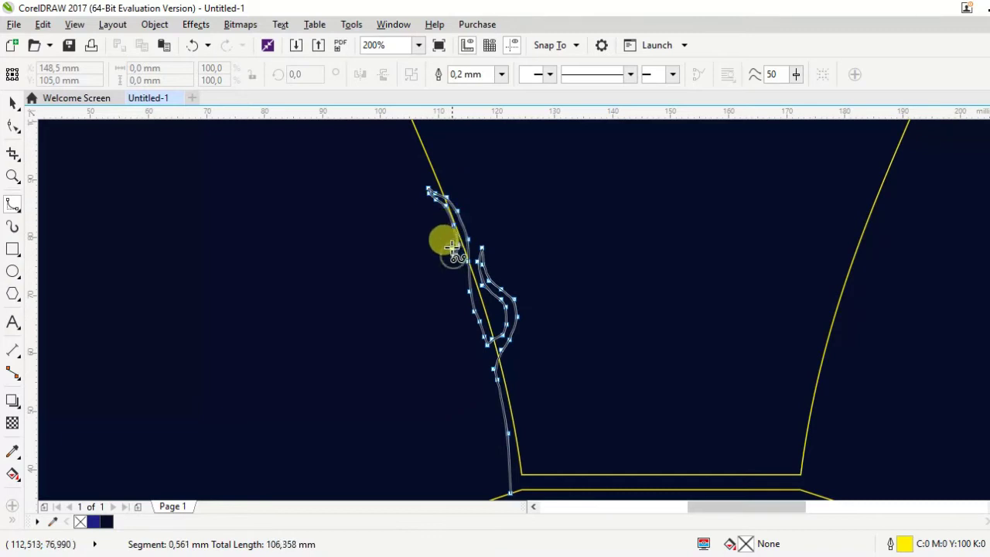
scroll(420, 147, "up", 1)
scroll(409, 148, "up", 1)
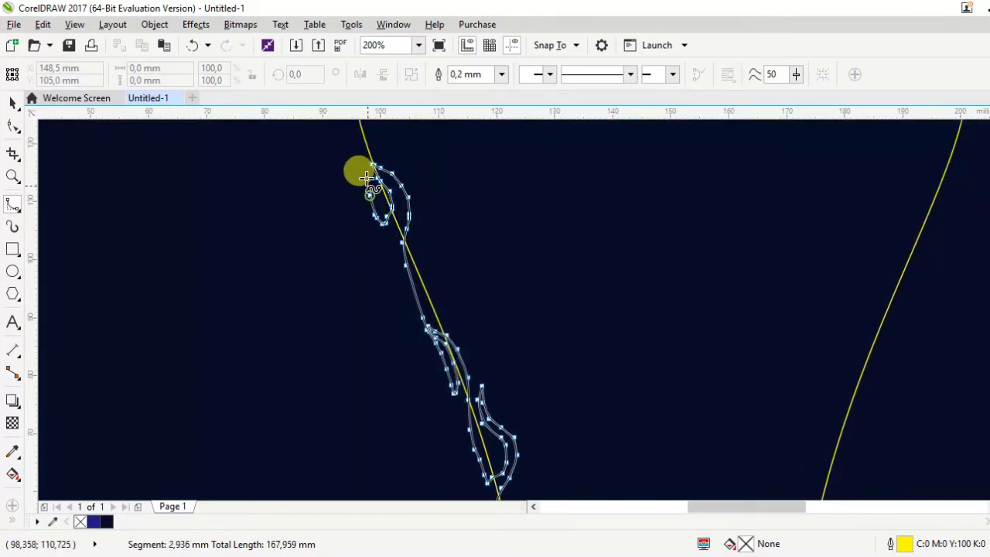
scroll(366, 178, "up", 1)
scroll(353, 177, "up", 1)
scroll(360, 141, "up", 1)
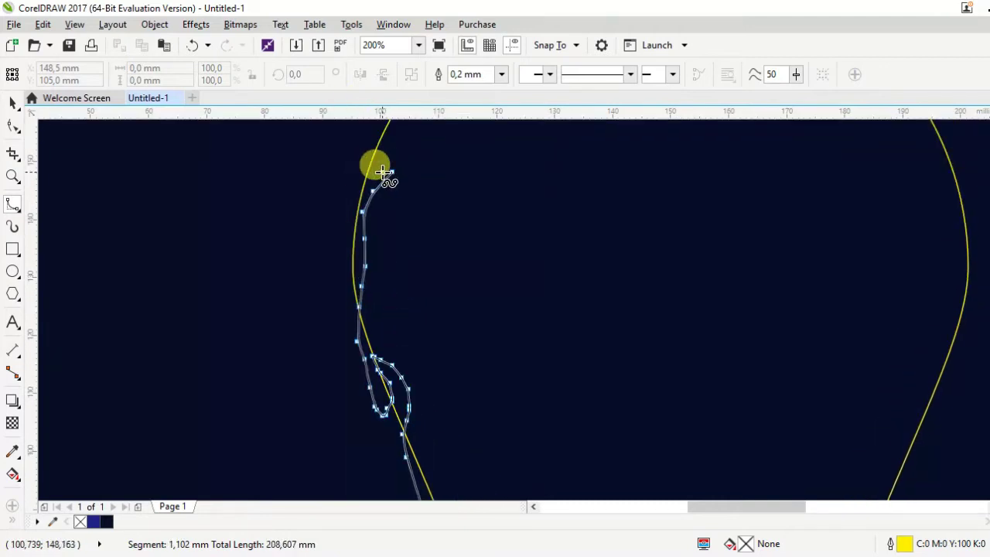
left_click(346, 296)
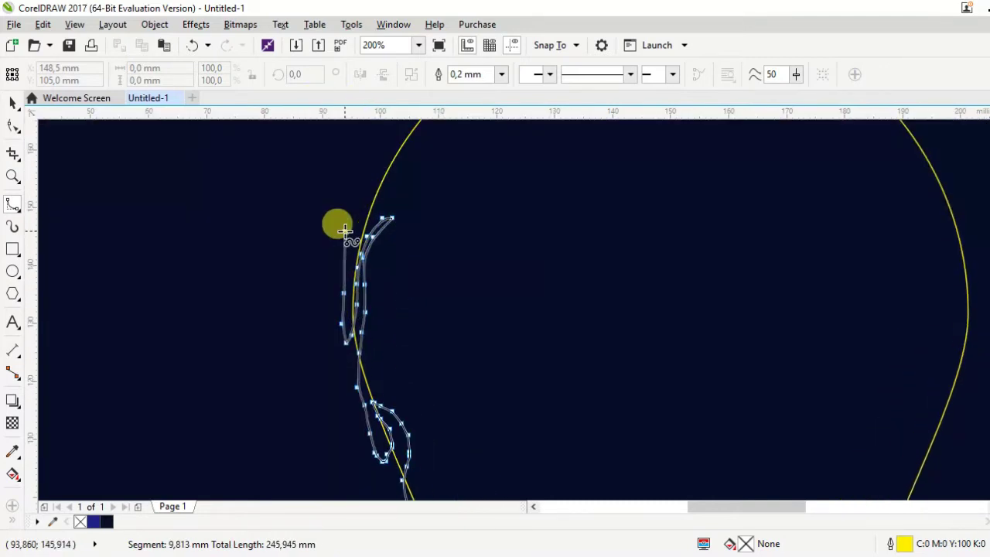
left_click(361, 167)
Select the left branch curve and trace a new branch stroke along the bulb's upper-left edge.
key("space")
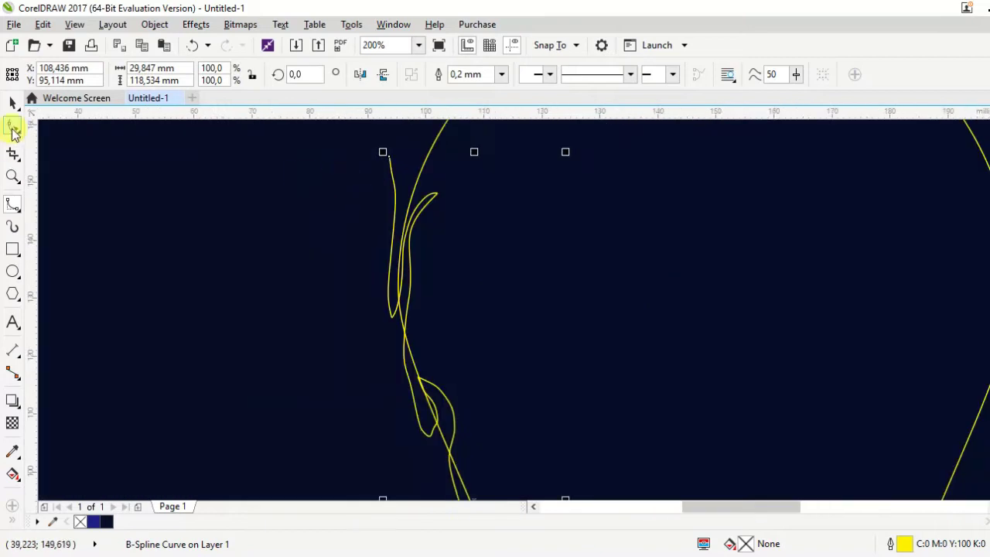
key("F10")
scroll(391, 172, "down", 2)
scroll(435, 207, "up", 2)
left_click(394, 225)
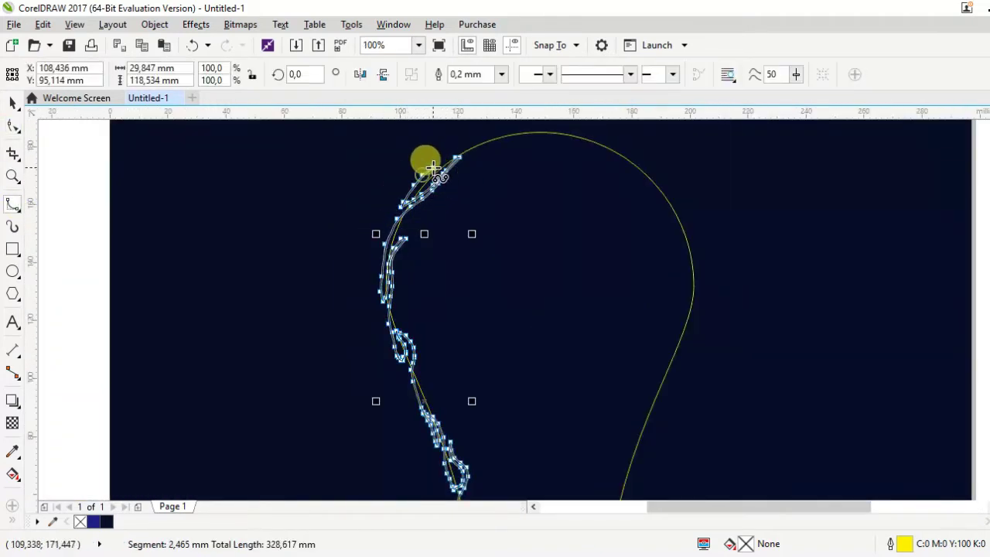
left_click(530, 140)
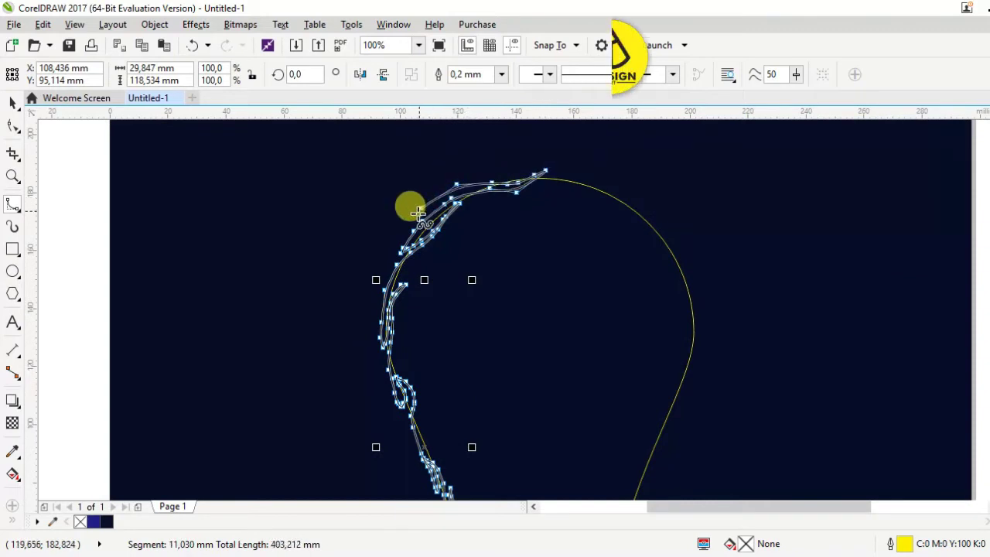
left_click_drag(517, 183, 384, 261)
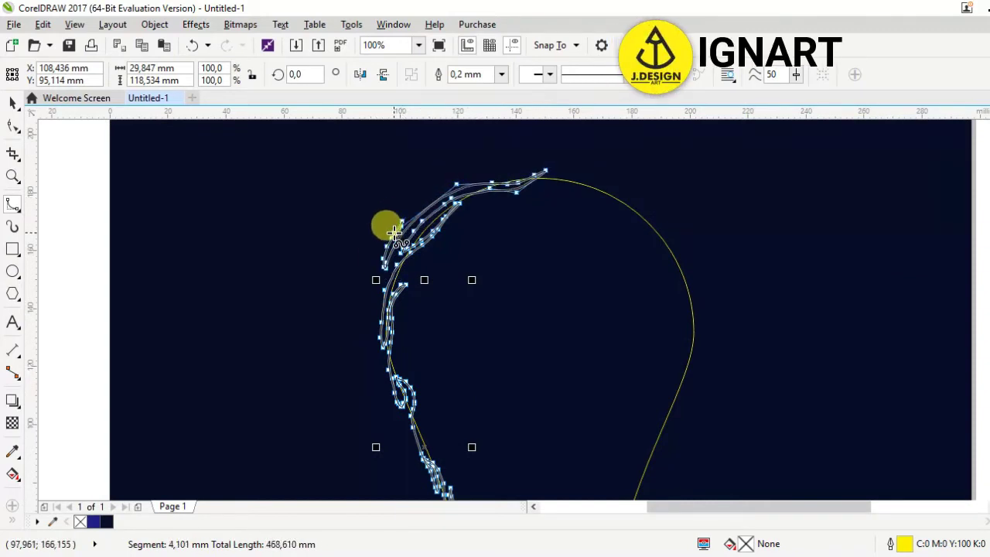
double_click(368, 263)
scroll(397, 241, "up", 1)
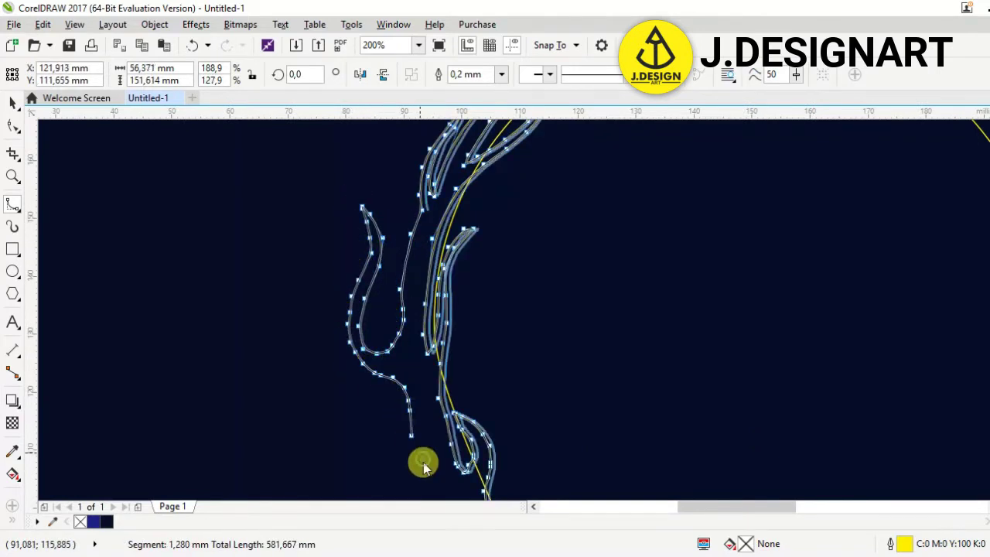
scroll(394, 283, "down", 1)
scroll(408, 294, "up", 1)
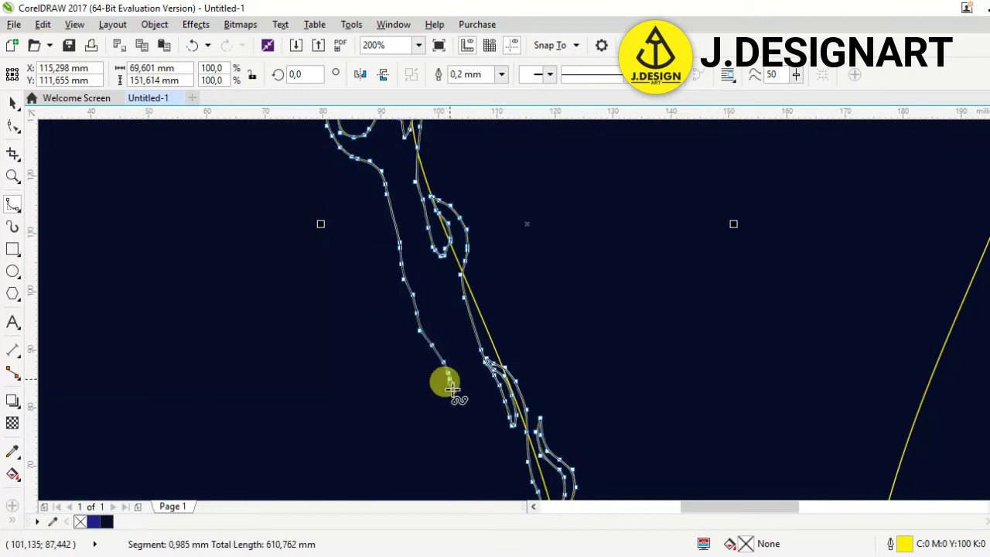
Draw an inner B-spline branch curve rising from the lower right of the bulb.
scroll(551, 383, "down", 1)
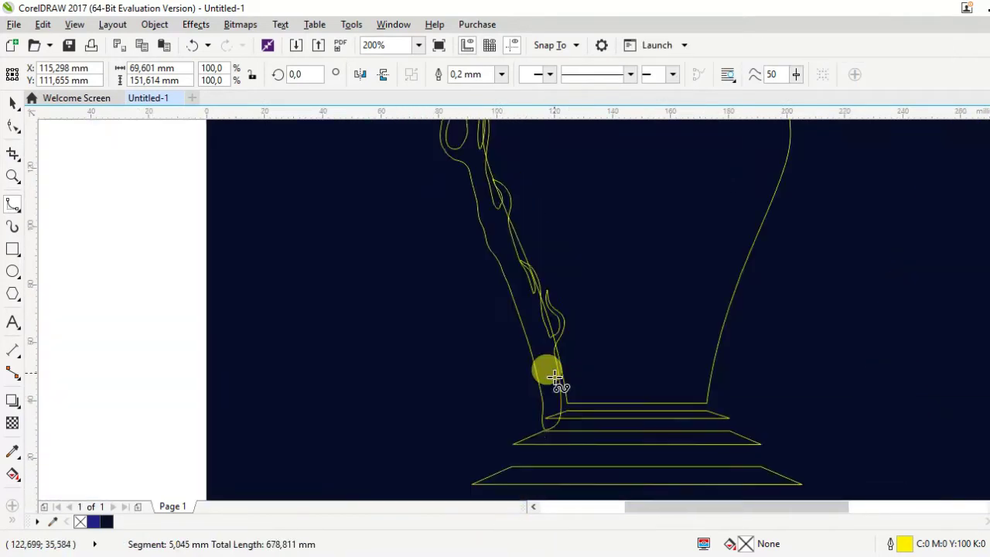
scroll(550, 377, "down", 1)
scroll(593, 420, "up", 1)
left_click(583, 376)
left_click(521, 309)
left_click(487, 255)
left_click(489, 160)
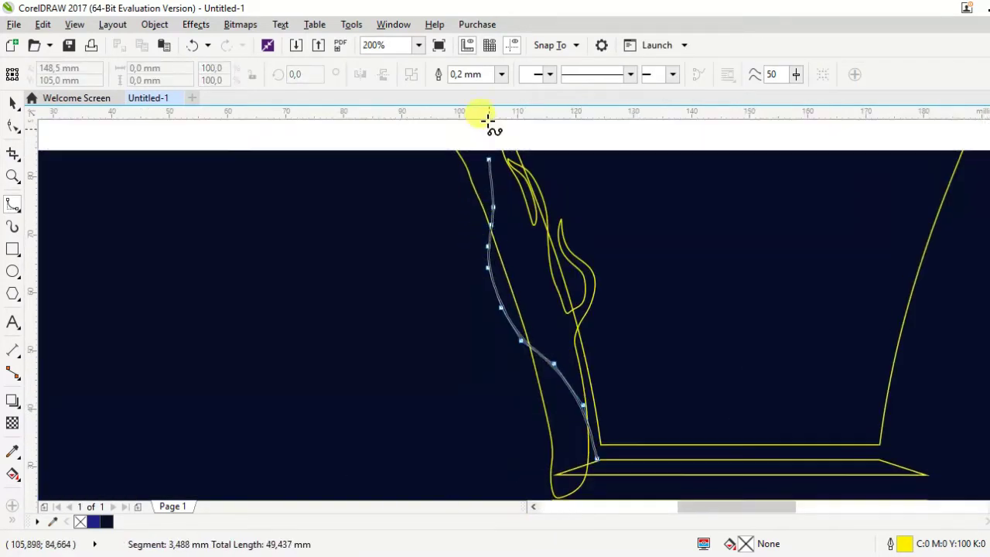
left_click(457, 205)
left_click(446, 217)
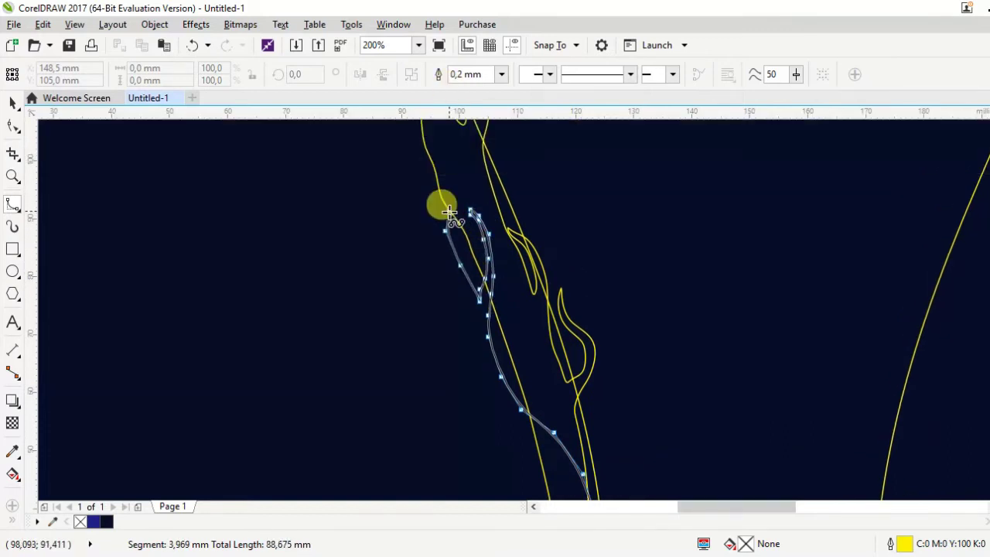
double_click(447, 209)
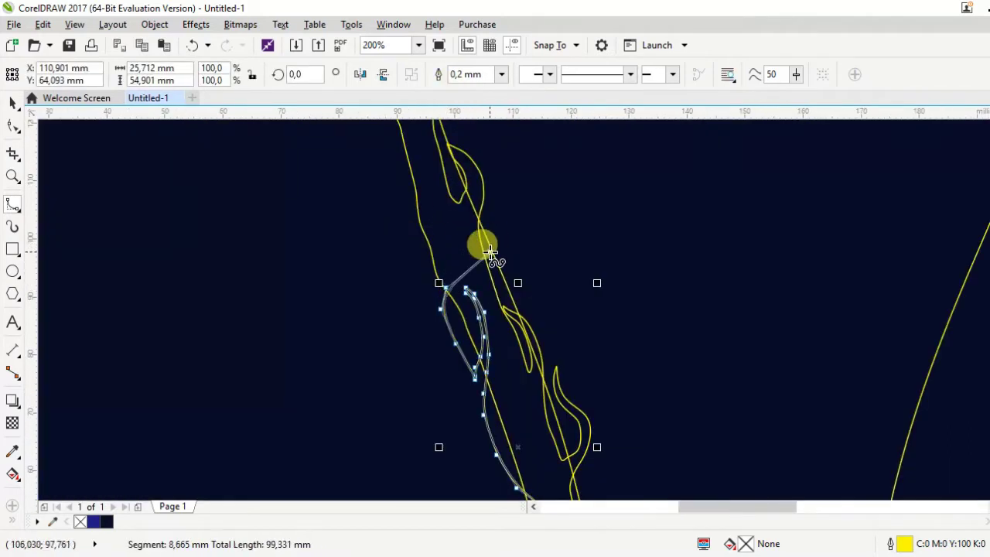
Draw another branch curve extending down along the branch.
left_click(412, 179)
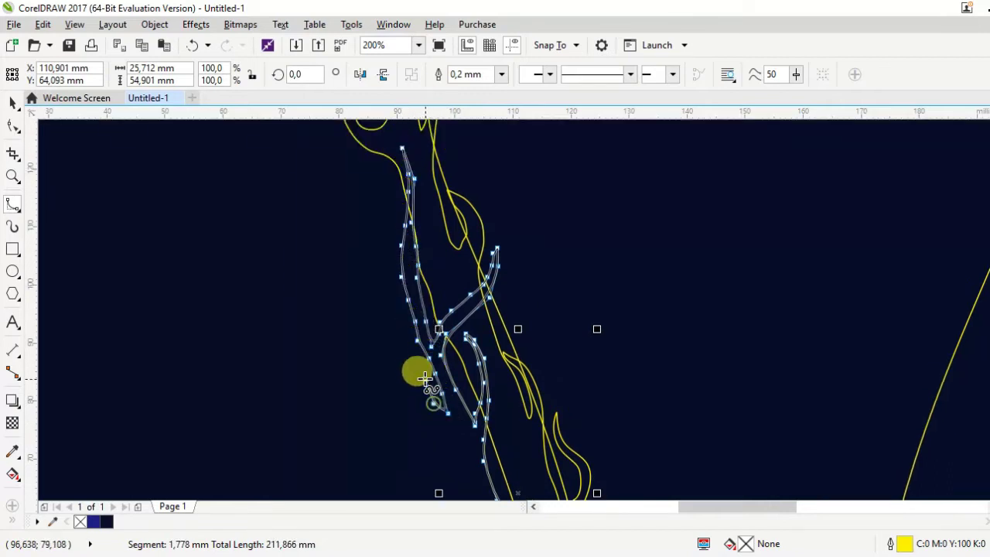
left_click(457, 376)
left_click(499, 431)
double_click(588, 413)
scroll(530, 364, "down", 1)
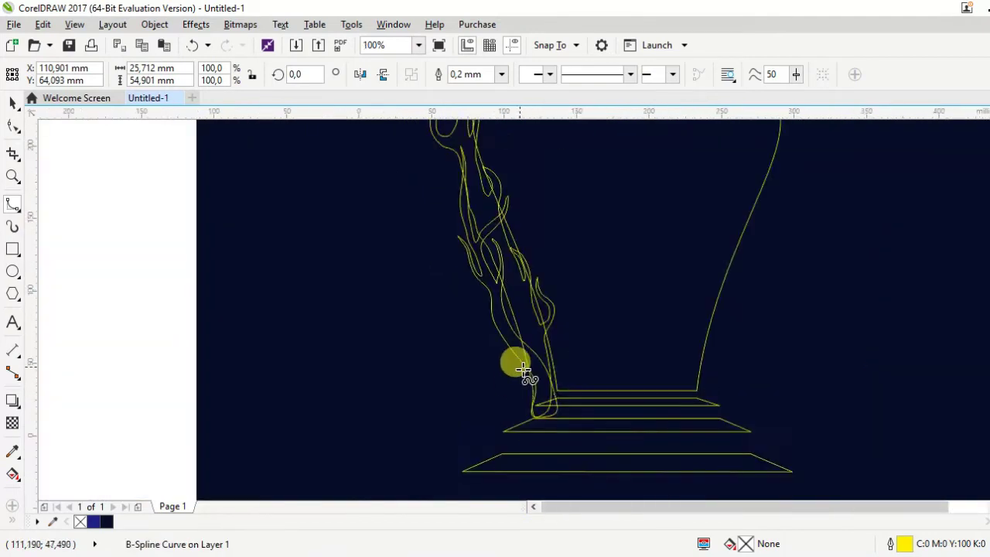
scroll(453, 364, "down", 1)
scroll(535, 442, "up", 2)
Add a short inner branch curve near the bottom of the bulb.
left_click(546, 458)
left_click(537, 427)
left_click(547, 400)
left_click(551, 377)
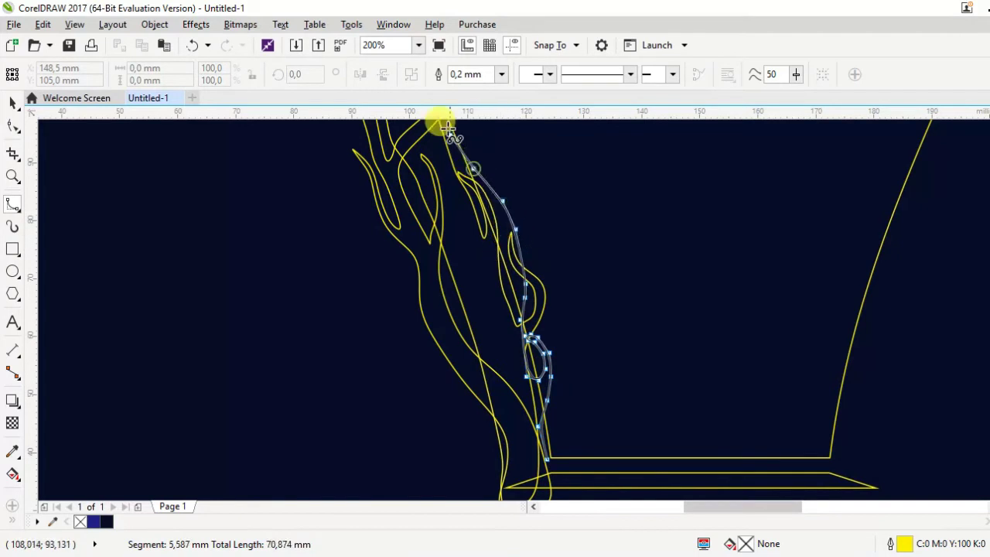
double_click(537, 444)
scroll(537, 444, "down", 1)
scroll(454, 209, "down", 1)
scroll(421, 209, "up", 1)
Fill the large branch shape with dark navy and remove its outline.
key("space")
left_click(422, 209)
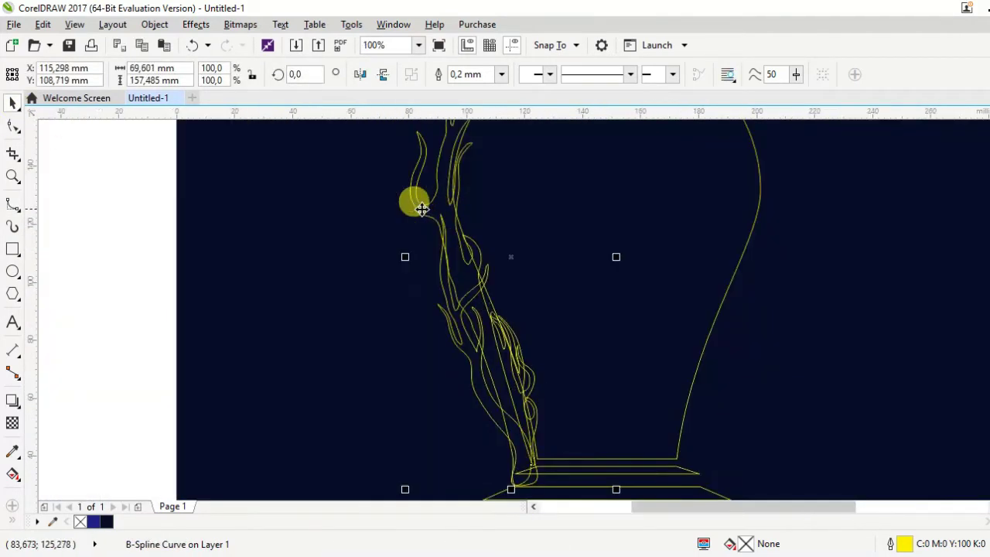
double_click(727, 544)
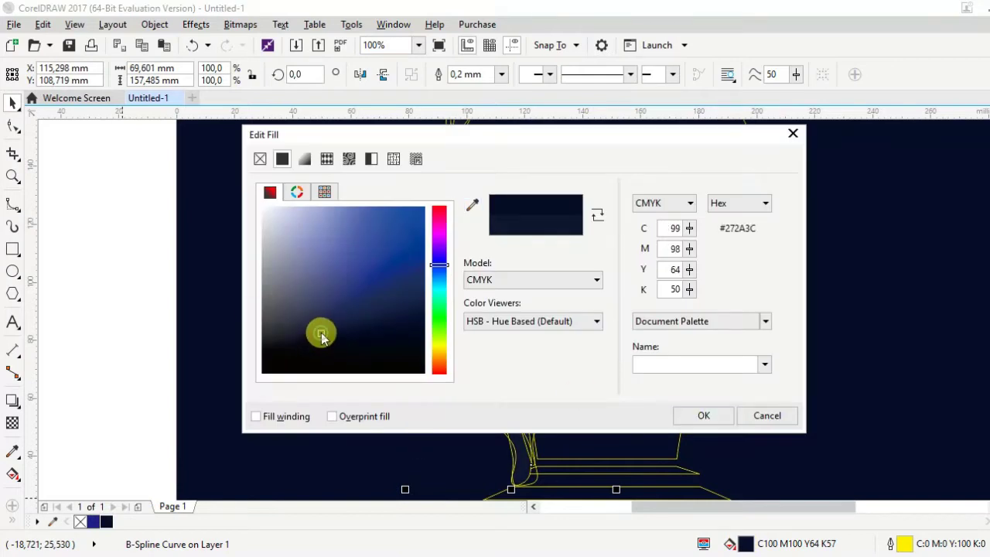
key("Return")
left_click(502, 74)
left_click(480, 91)
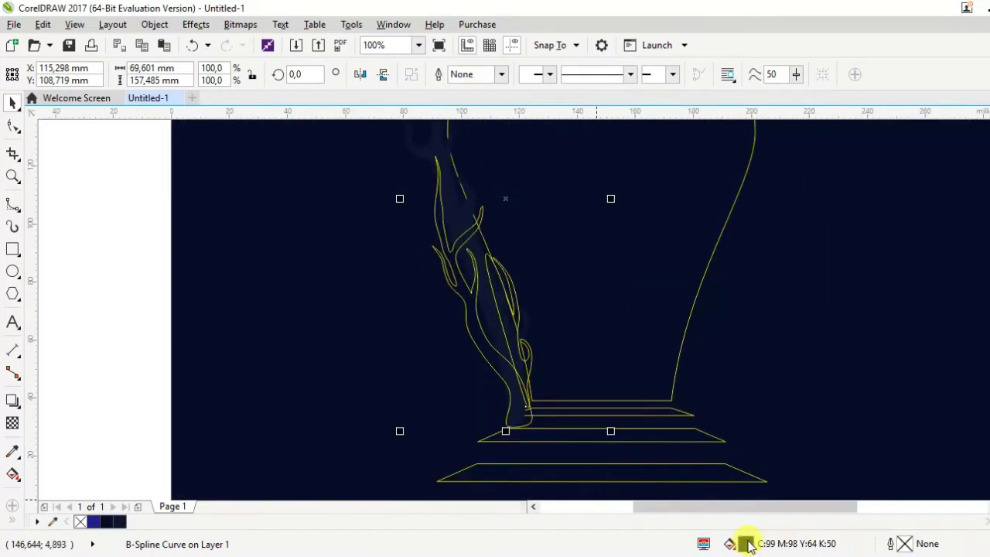
double_click(745, 544)
left_click(700, 417)
scroll(484, 329, "down", 1)
Draw a closed highlight stroke following the bulb's top arc along the branch.
scroll(516, 151, "up", 2)
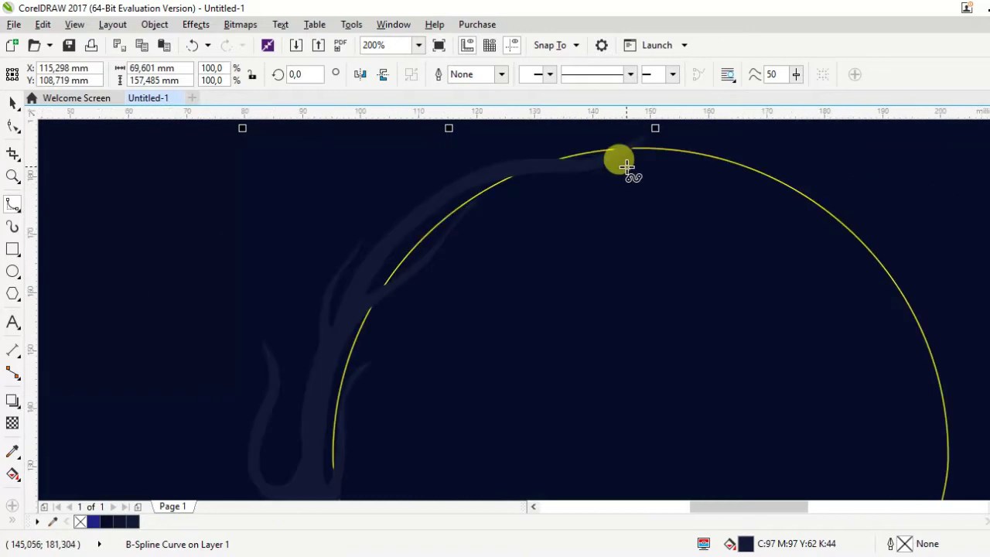
scroll(616, 158, "up", 1)
left_click(661, 138)
left_click(488, 198)
left_click(383, 208)
left_click(235, 287)
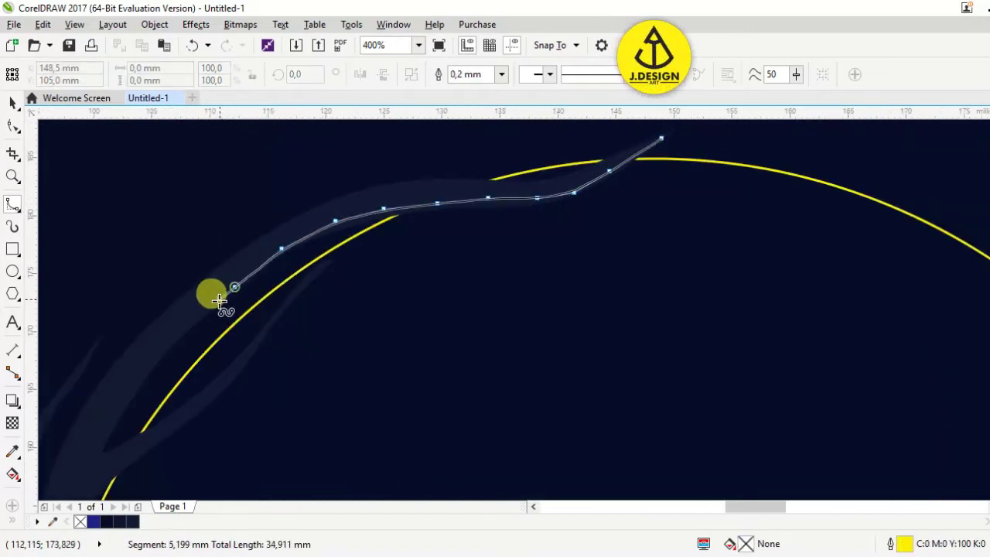
left_click(619, 179)
Fill the stroke white with no outline, fade it linearly, and PowerClip it inside the branch.
left_click(501, 75)
left_click(12, 423)
left_click(56, 75)
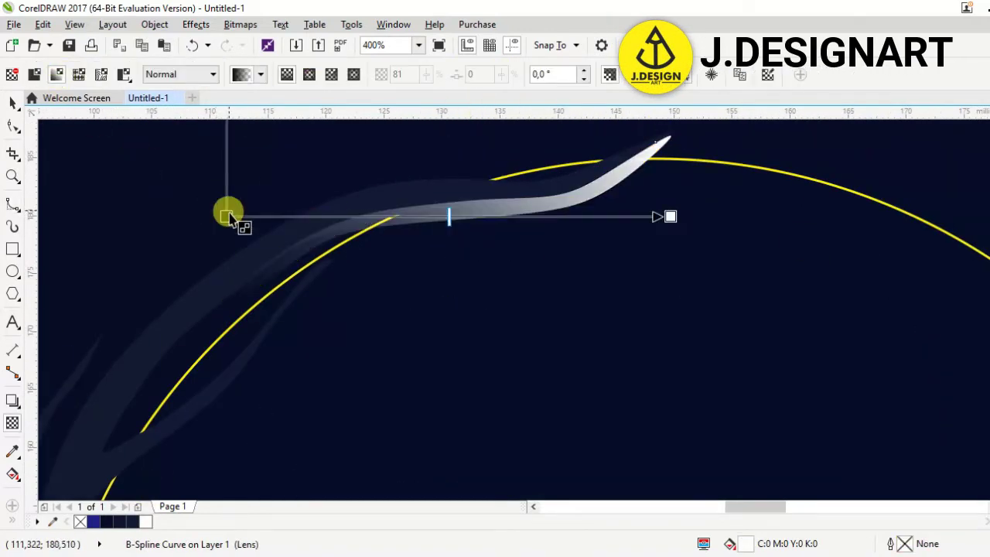
left_click_drag(402, 137, 503, 382)
left_click_drag(406, 132, 457, 184)
mouse_move(503, 383)
left_mouse_down()
mouse_move(469, 246)
mouse_move(477, 261)
left_mouse_up()
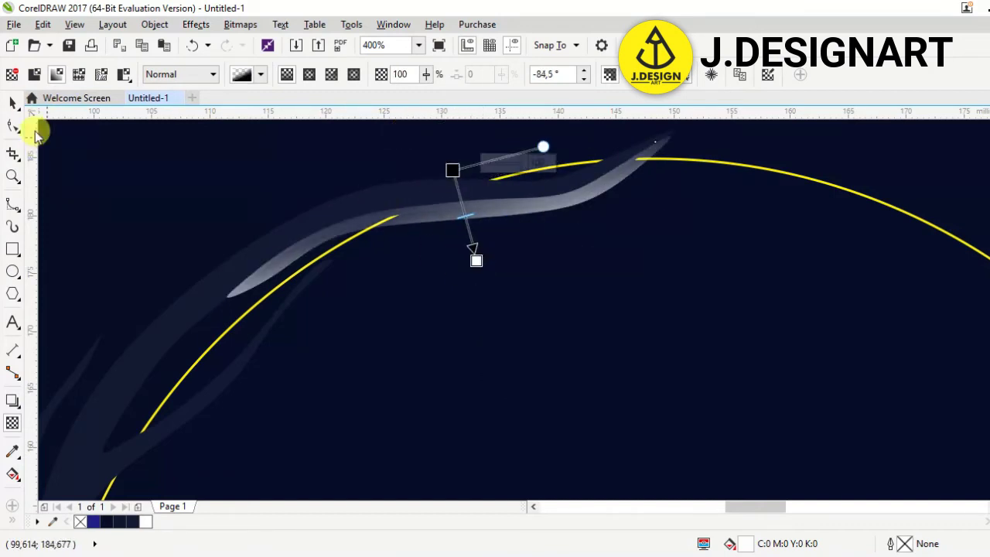
right_click(433, 130)
left_click(487, 142)
left_click(520, 215)
Draw a second highlight stroke, give it a linear transparency, and clip it inside the branch.
left_click(13, 204)
scroll(464, 185, "up", 4)
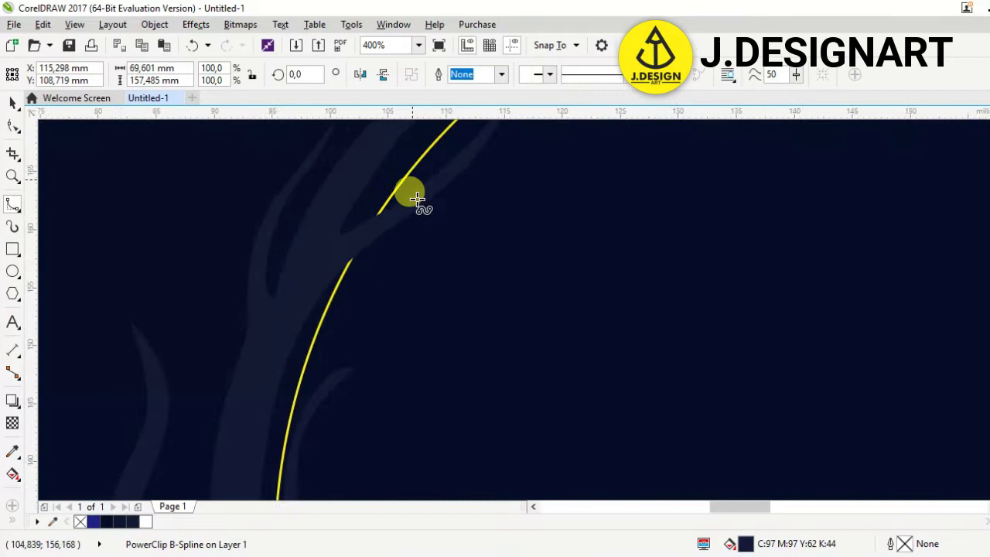
left_click(427, 133)
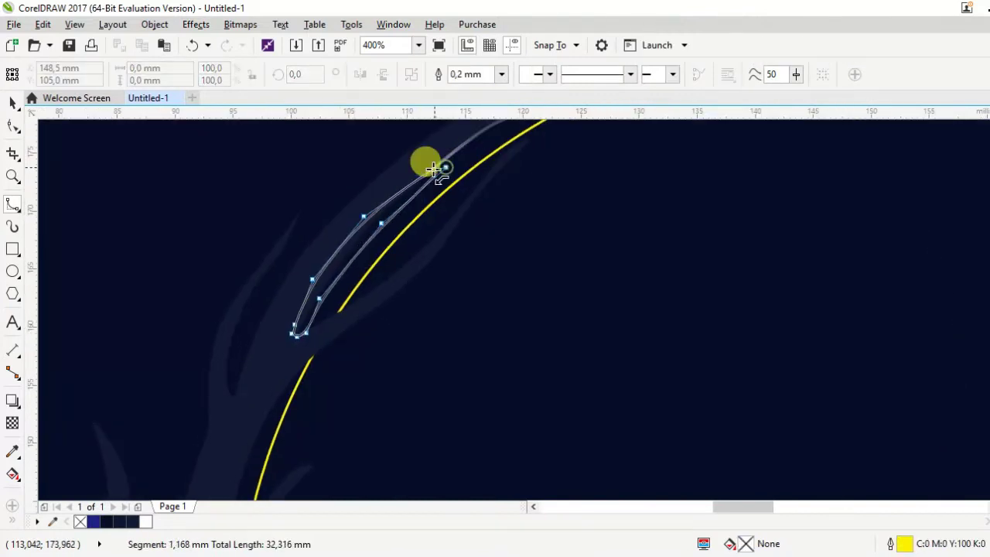
left_click(430, 170)
scroll(261, 387, "down", 2)
left_click(13, 422)
left_click(55, 74)
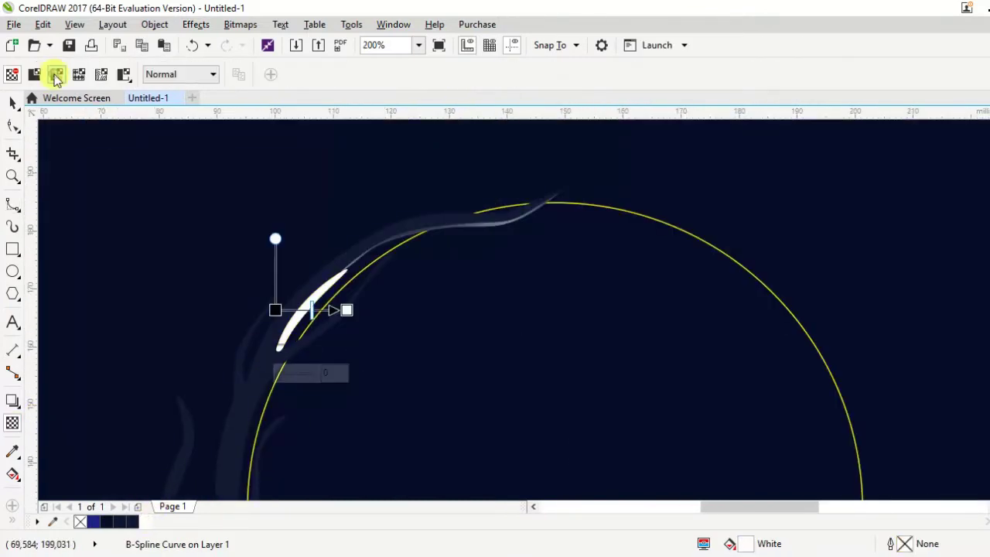
right_click(306, 133)
left_click(348, 147)
left_click(349, 232)
Draw a long closed highlight stroke lower on the branch, looping down and back up.
left_click(13, 203)
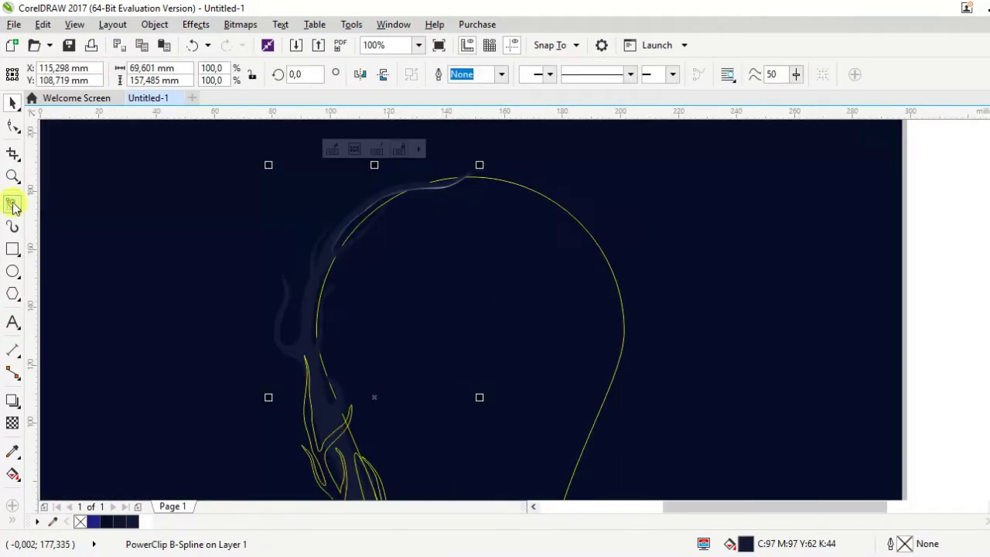
scroll(464, 136, "up", 2)
left_click(479, 137)
left_click(455, 157)
left_click(248, 365)
left_click(343, 336)
left_click(338, 379)
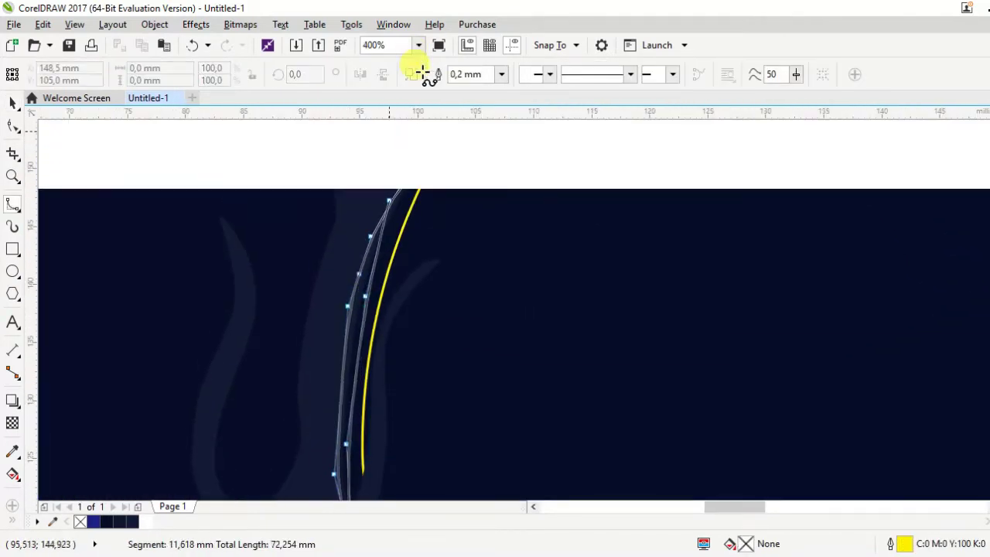
left_click(467, 192)
left_click(588, 135)
left_click(653, 163)
double_click(669, 137)
scroll(507, 184, "down", 2)
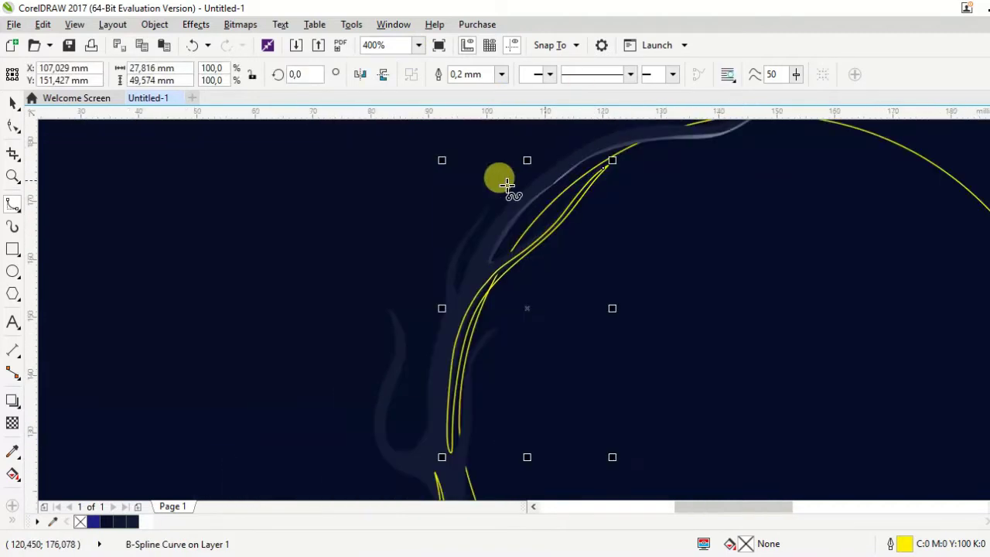
Fade the lower stroke with transparency, clip it into the branch, and refine its fade inside.
left_click(13, 425)
left_click_drag(446, 307, 611, 369)
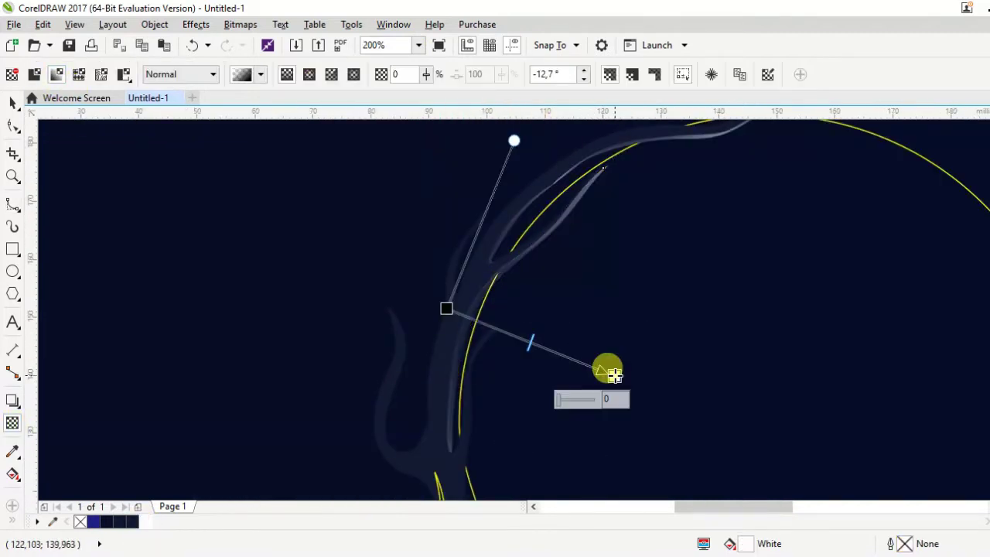
key("space")
right_click(564, 137)
left_click(601, 143)
left_click(485, 222)
double_click(484, 222)
left_click(13, 426)
key("space")
left_click(486, 166)
Draw a freehand highlight shape down the tree trunk with the F5 tool.
left_click(128, 209)
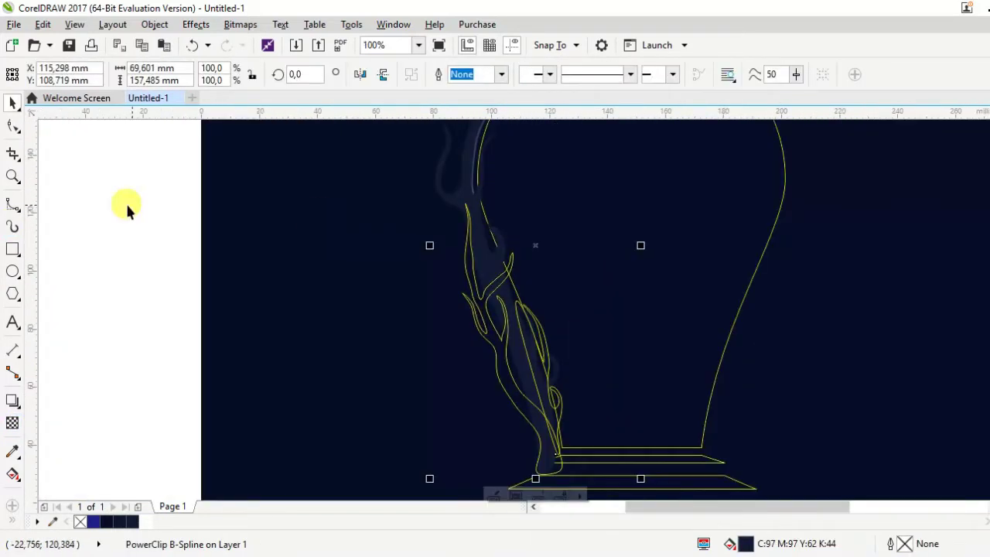
scroll(454, 214, "up", 1)
scroll(482, 133, "up", 1)
key("F5")
left_click(495, 151)
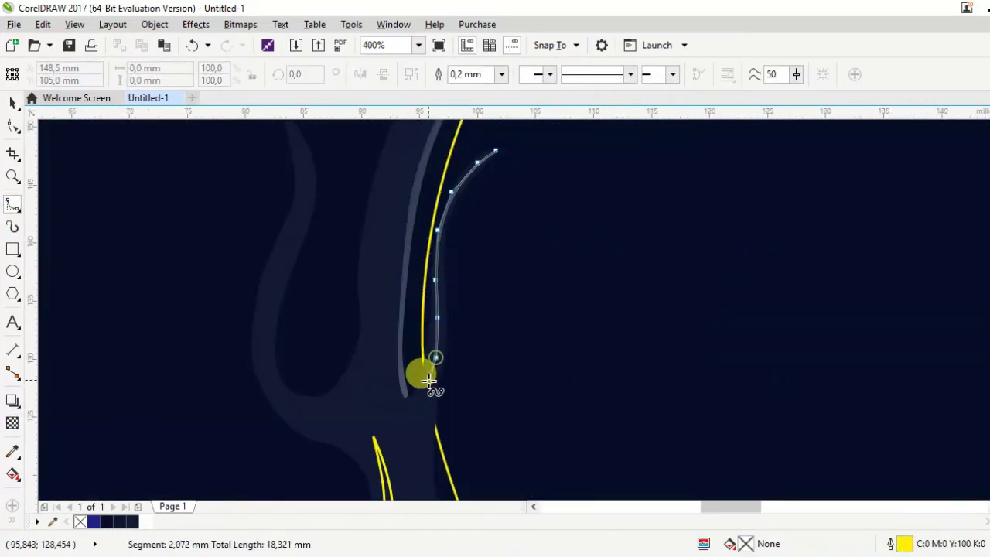
left_click_drag(428, 380, 485, 456)
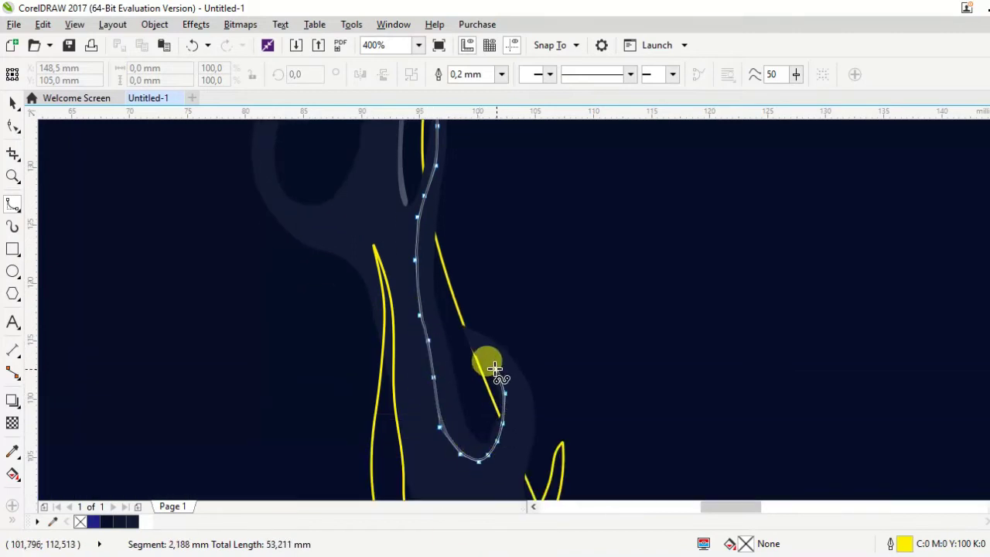
left_click_drag(448, 318, 495, 155)
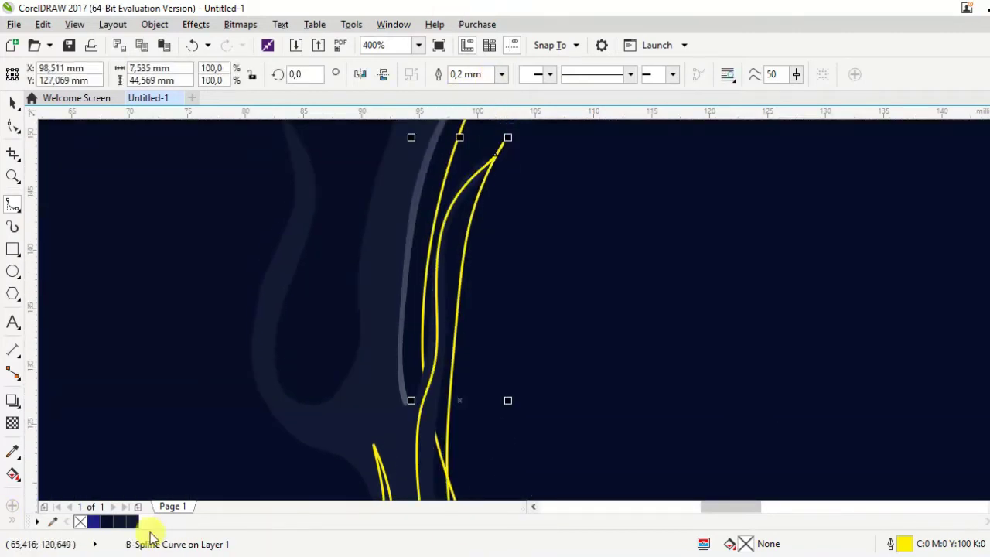
Make the white highlight fade linearly toward the right.
left_click_drag(382, 278, 524, 278)
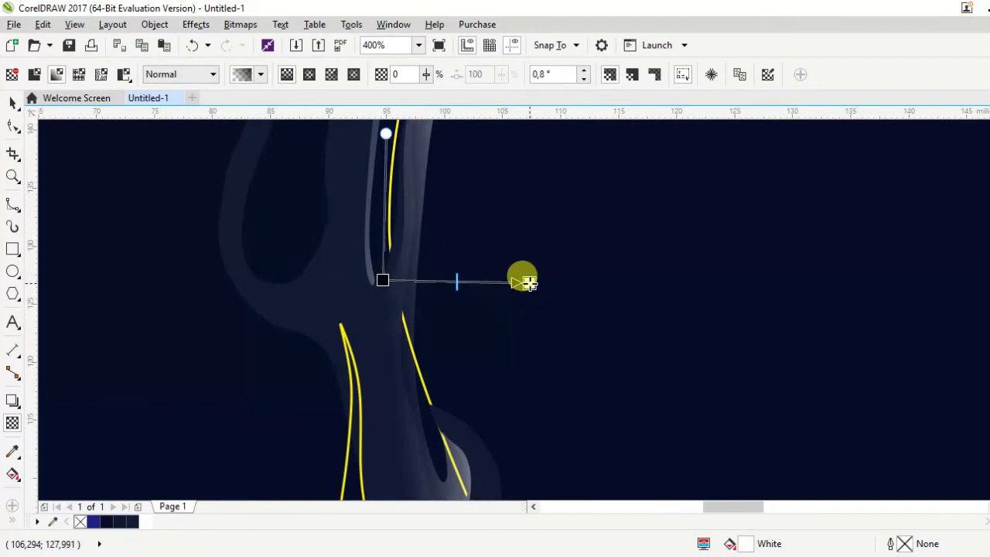
scroll(526, 284, "down", 1)
left_click_drag(457, 283, 442, 276)
key("space")
key("Escape")
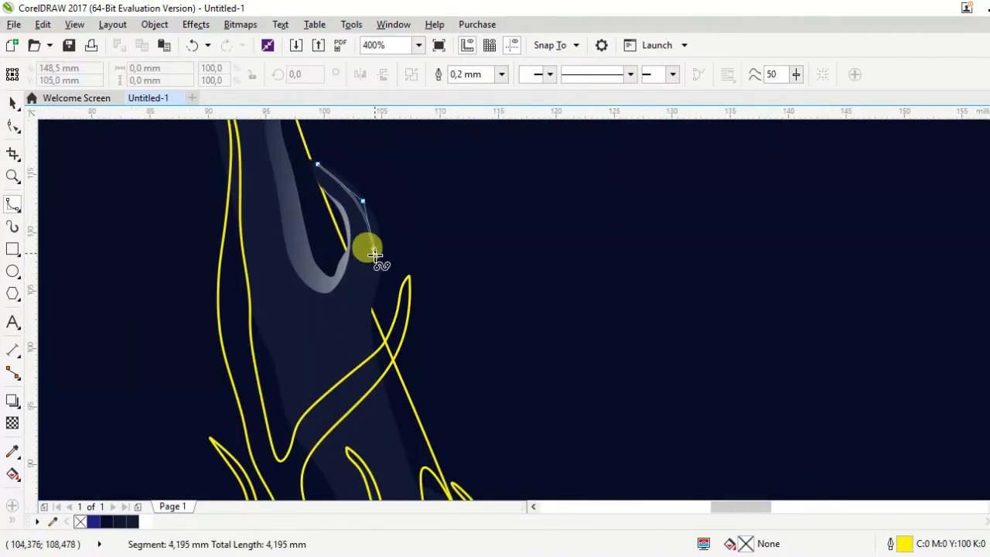
Draw another highlight curve along the branch and close it into a shape.
scroll(426, 456, "down", 2)
left_click(420, 338)
left_click(444, 422)
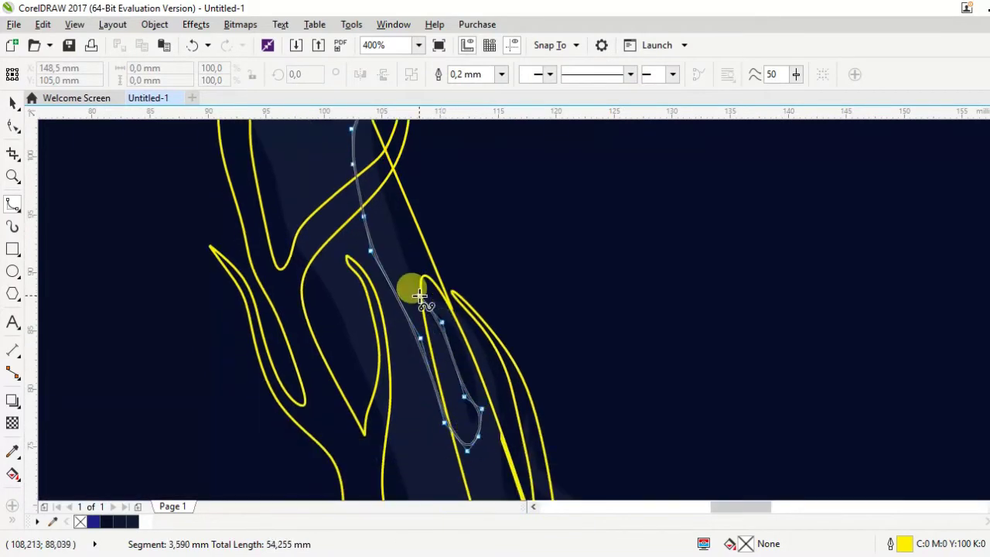
scroll(419, 295, "up", 2)
left_click(358, 162)
key("Return")
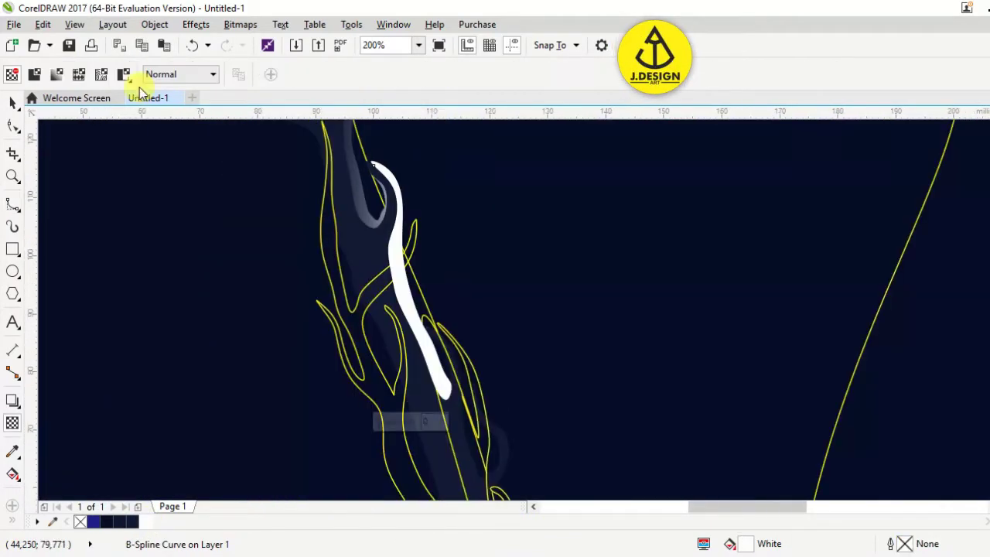
Fade the highlight with linear transparency and PowerClip it inside the tree shape.
left_click_drag(376, 289, 454, 254)
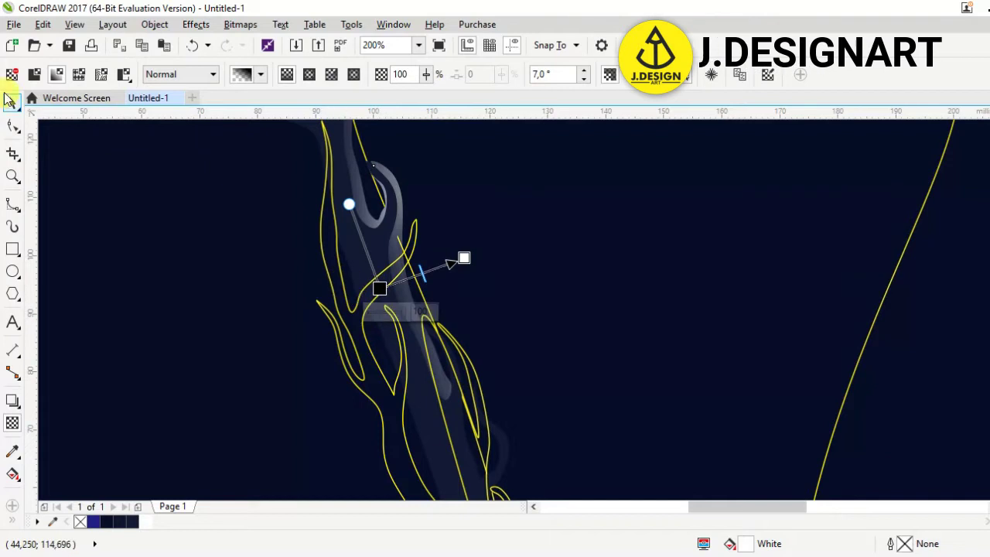
right_click(397, 136)
left_click(409, 144)
left_click(404, 256)
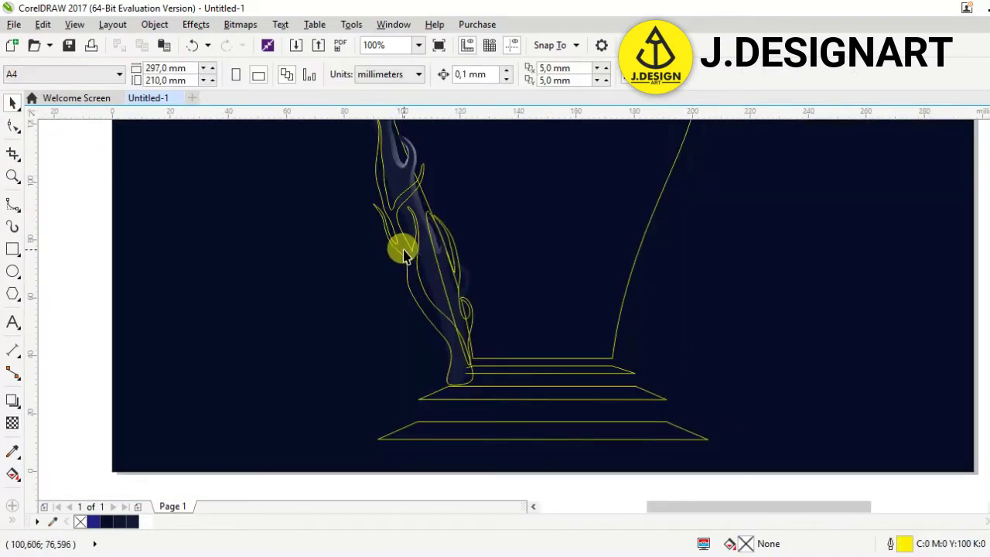
Draw a new U-shaped highlight curve running down and back up the trunk.
scroll(404, 255, "up", 3)
scroll(446, 270, "up", 2)
left_click(456, 135)
left_click(457, 319)
left_click(458, 368)
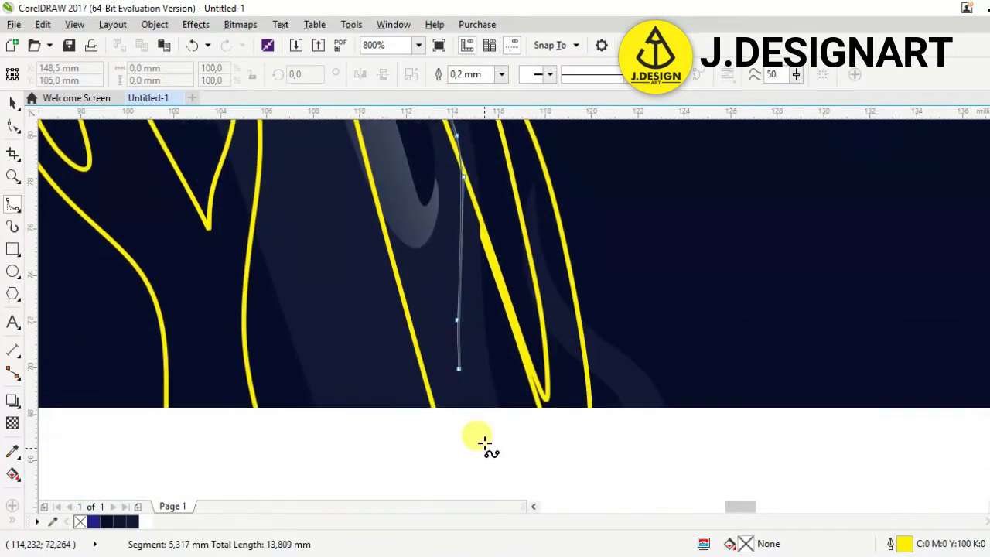
left_click(482, 453)
left_click(511, 309)
left_click(468, 272)
left_click(343, 177)
Apply a linear transparency fade to the new white curve.
scroll(348, 186, "down", 3)
left_click(12, 423)
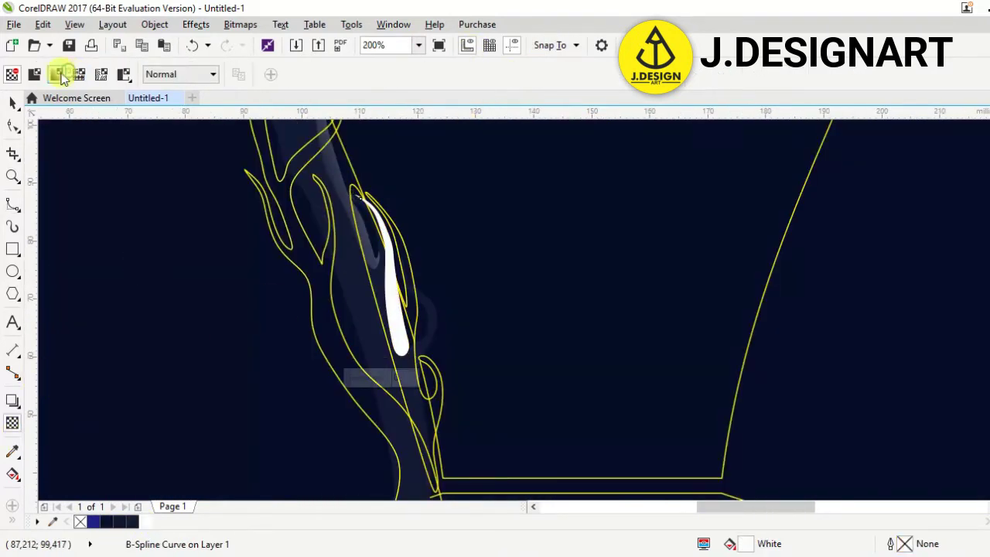
left_click_drag(354, 274, 408, 272)
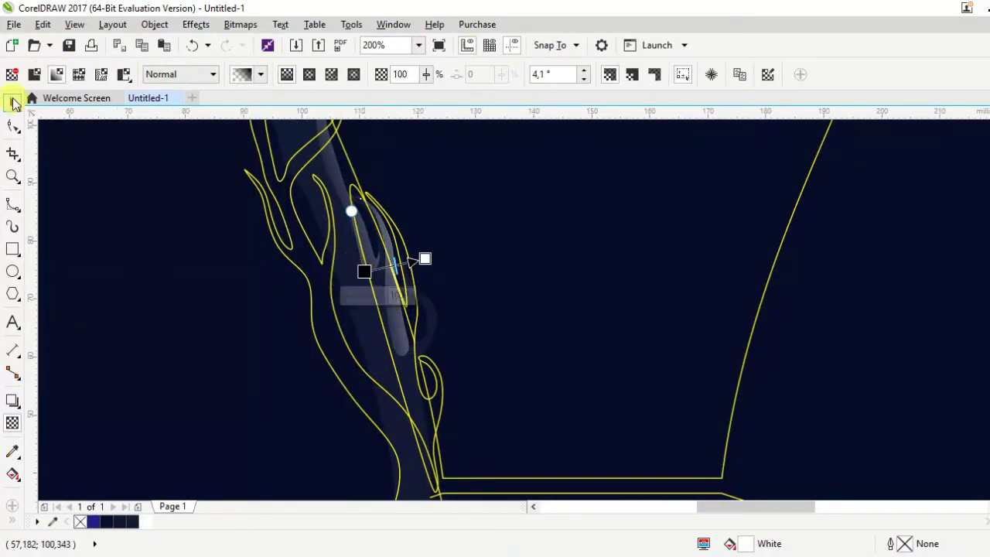
left_click(13, 103)
Extend the highlight curve downward and close it into a shape.
scroll(353, 298, "down", 3)
scroll(371, 305, "up", 2)
scroll(376, 310, "up", 1)
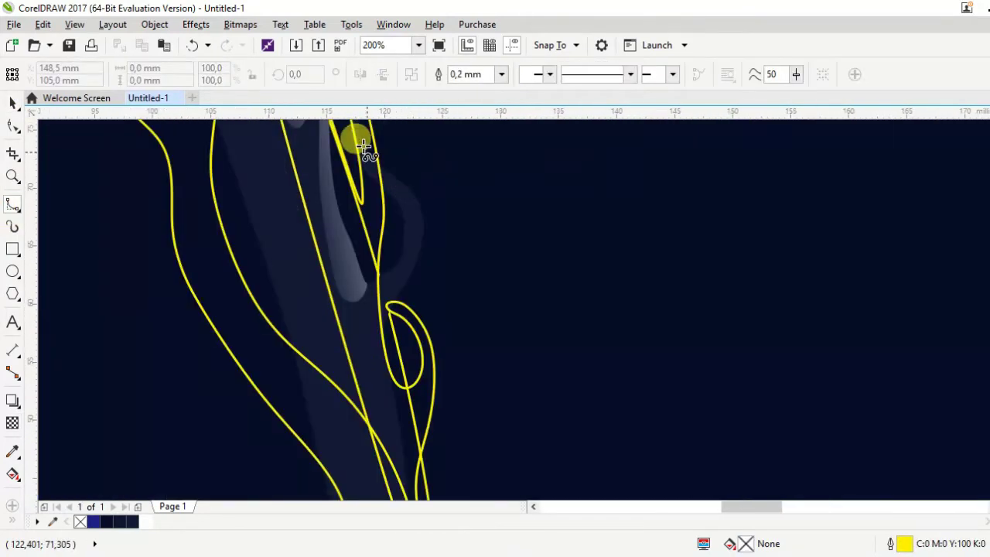
scroll(410, 265, "down", 3)
left_click(393, 344)
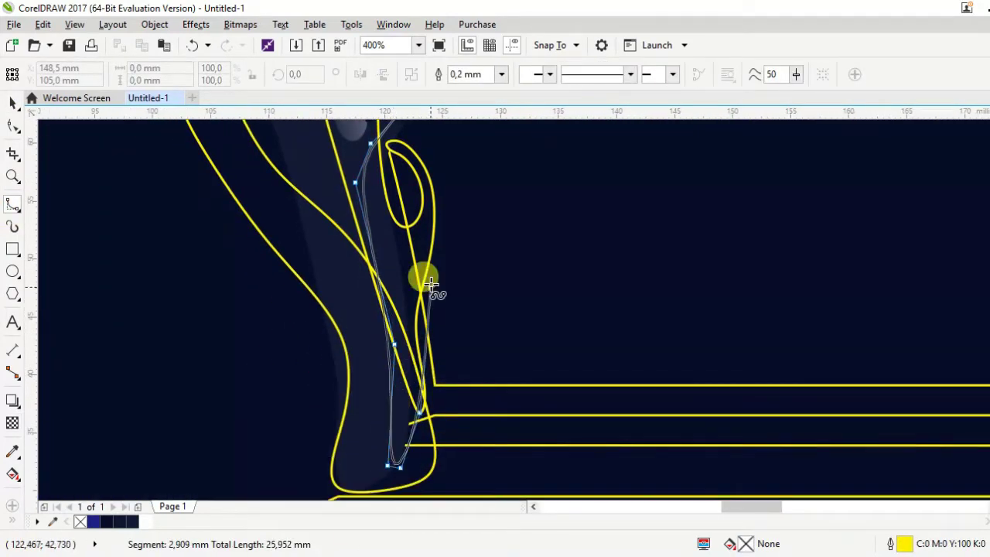
scroll(429, 209, "up", 1)
scroll(387, 124, "up", 2)
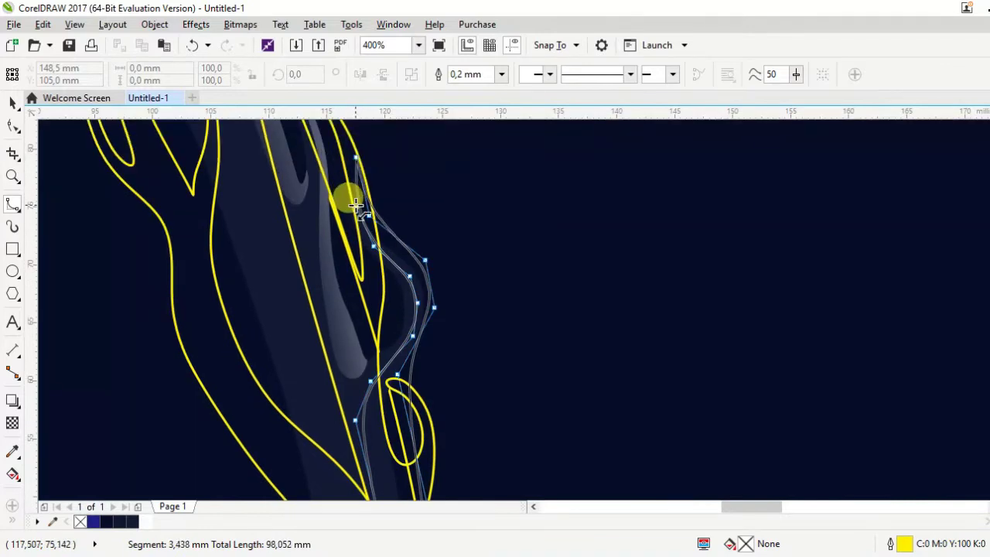
left_click(360, 170)
Fill the shape white with no outline, fade it with linear transparency, then select the tree.
left_click(502, 74)
left_click(464, 88)
left_click(13, 401)
left_click(12, 422)
left_click(56, 74)
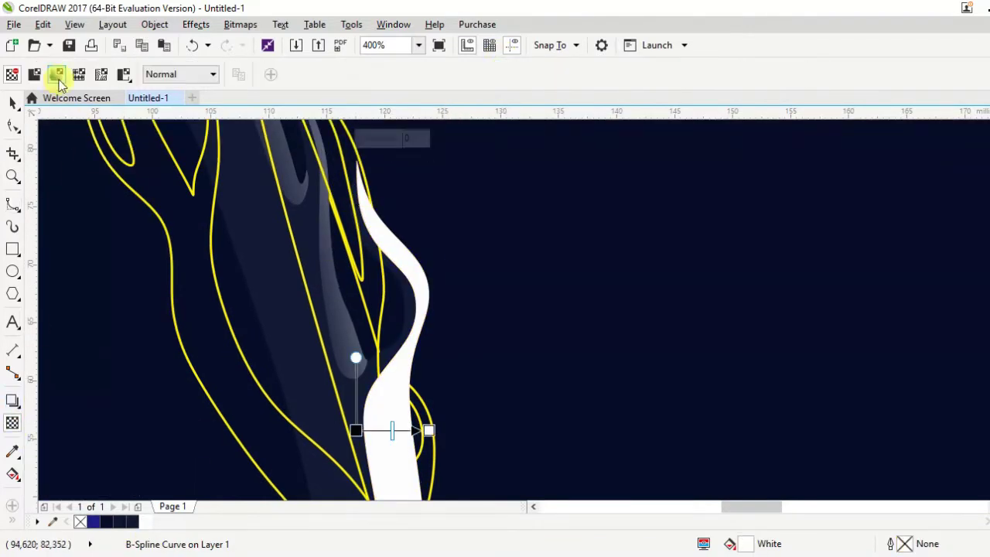
scroll(453, 325, "down", 2)
left_click_drag(386, 334, 453, 325)
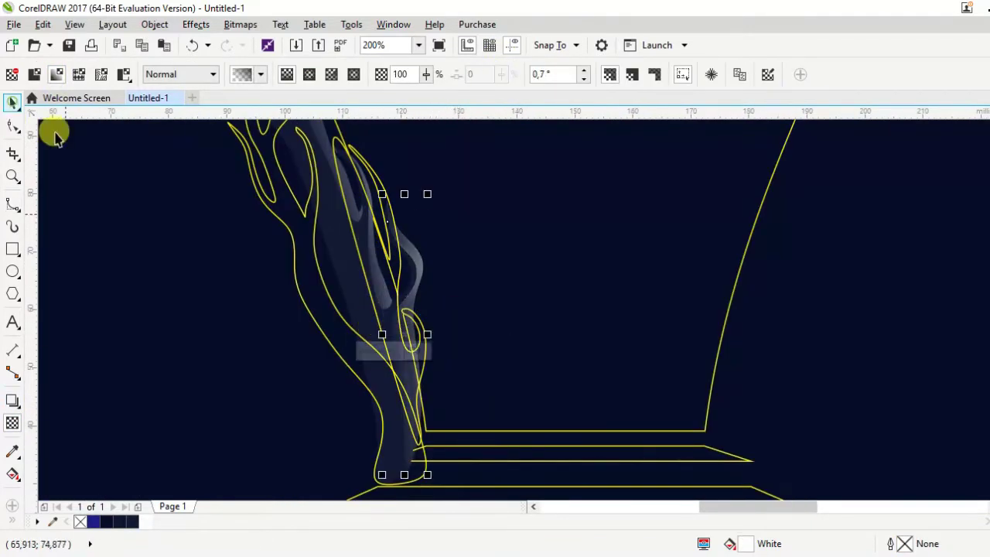
key("space")
scroll(347, 232, "down", 1)
left_click(338, 329)
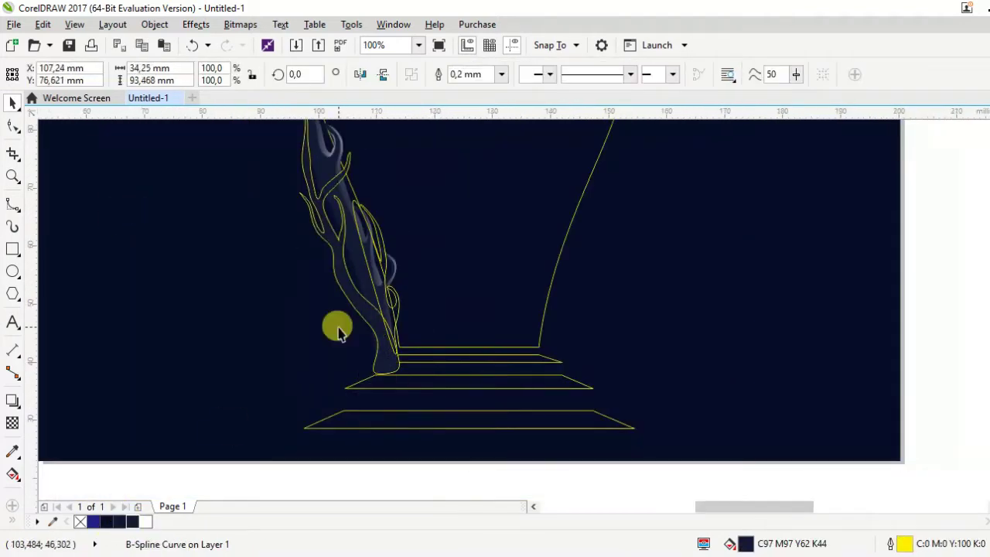
PowerClip the existing highlight shapes inside the tree.
scroll(338, 328, "up", 1)
scroll(457, 188, "down", 1)
left_click_drag(449, 215, 418, 209)
scroll(418, 210, "up", 1)
scroll(399, 138, "down", 1)
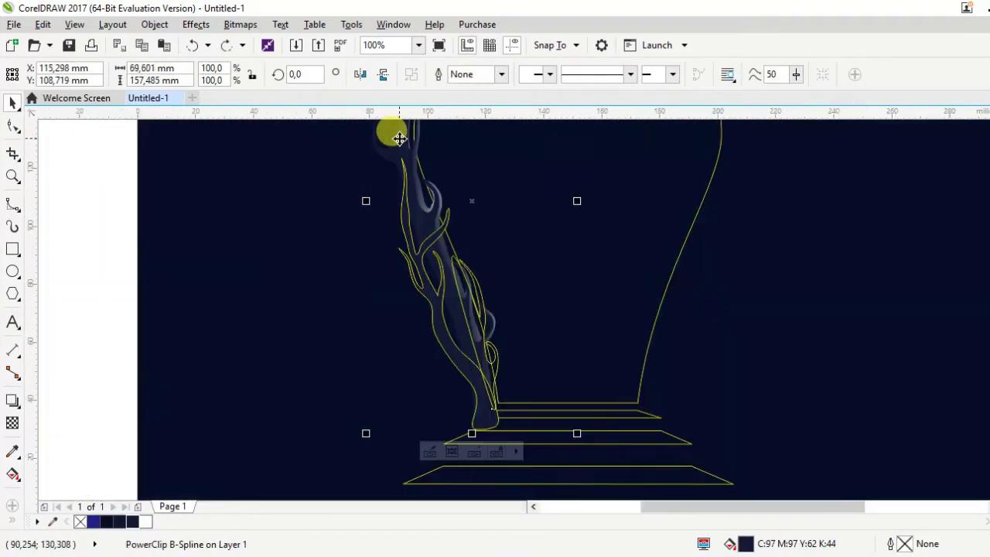
scroll(398, 166, "up", 2)
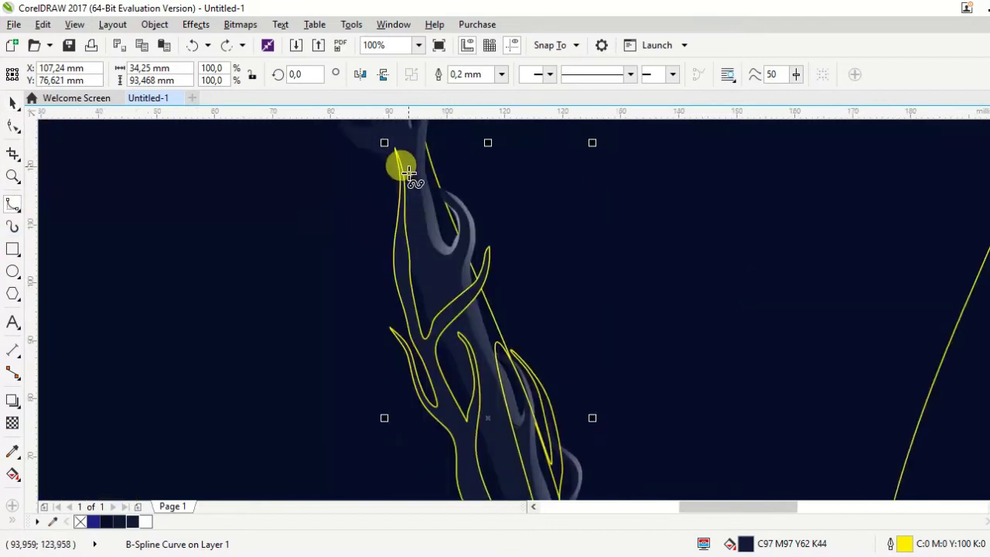
Draw a white, outline-free B-spline highlight along the trunk edge with a linear transparency fade.
left_click(403, 147)
left_click(395, 216)
left_click(404, 285)
left_click(406, 319)
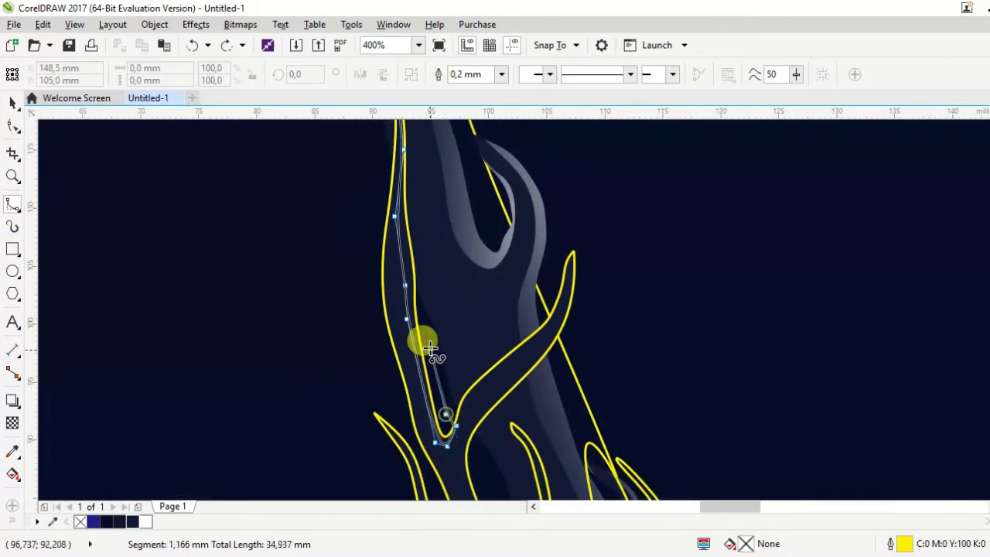
left_click(405, 178)
left_click(380, 147)
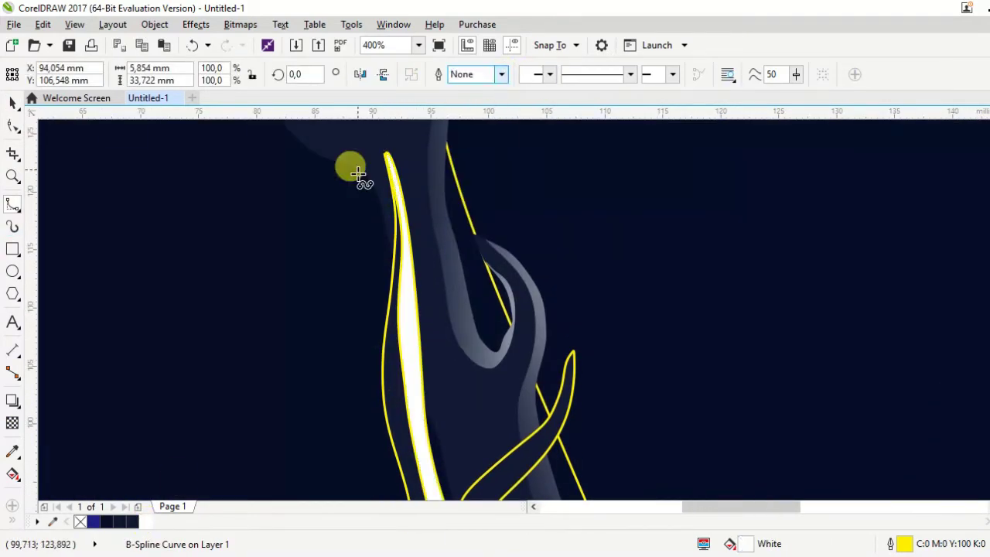
scroll(359, 174, "down", 1)
left_click(12, 422)
left_click_drag(371, 258, 414, 246)
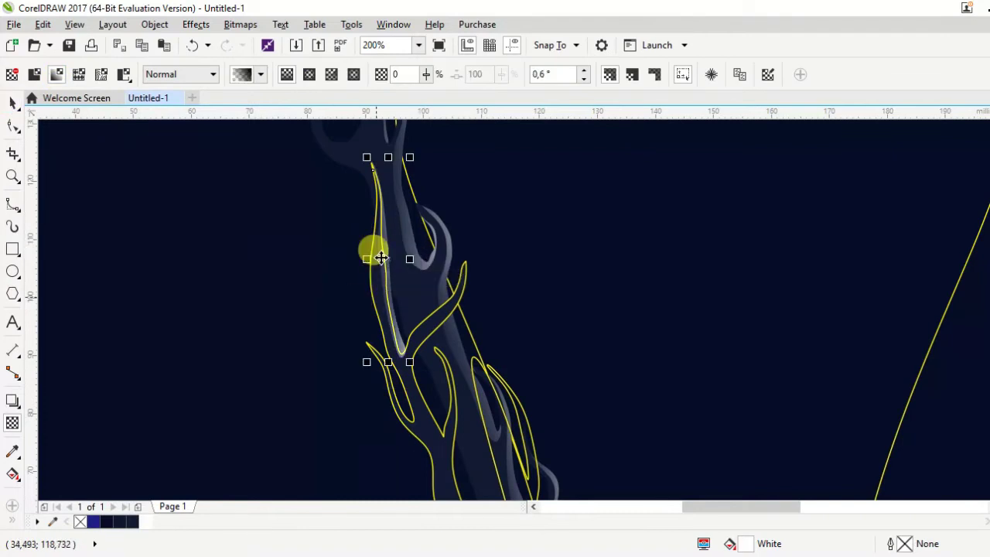
Add a B-spline highlight curve along the branch and fade it with linear transparency.
left_click(13, 203)
scroll(428, 160, "up", 1)
left_click(428, 160)
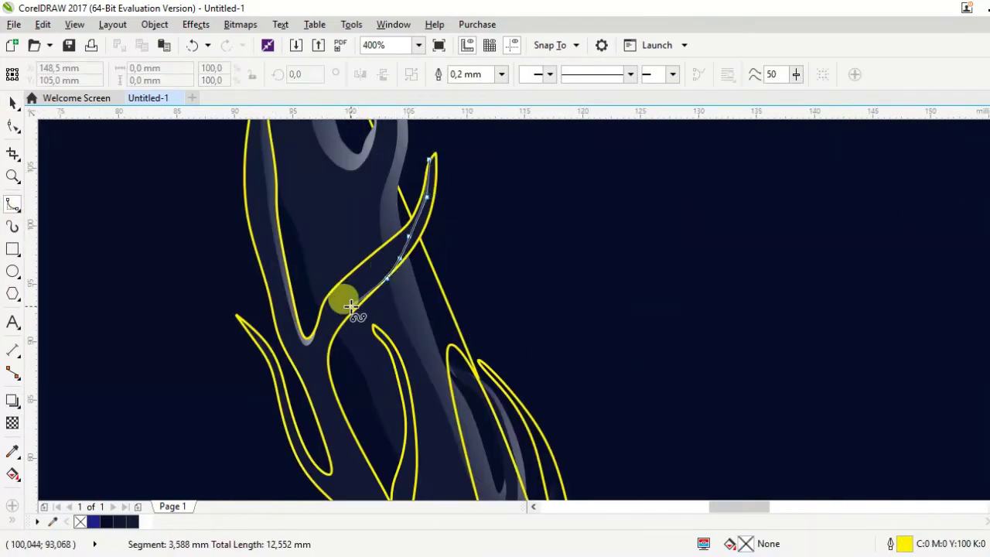
left_click(351, 307)
scroll(351, 307, "down", 1)
left_click(330, 266)
left_click(320, 304)
left_click(336, 352)
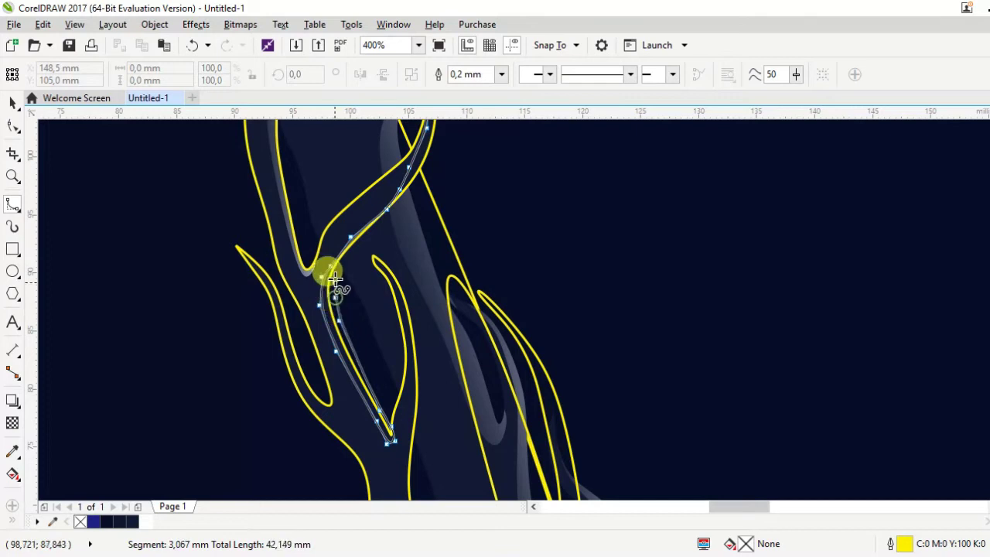
scroll(375, 253, "up", 1)
scroll(398, 239, "up", 1)
left_click(431, 159)
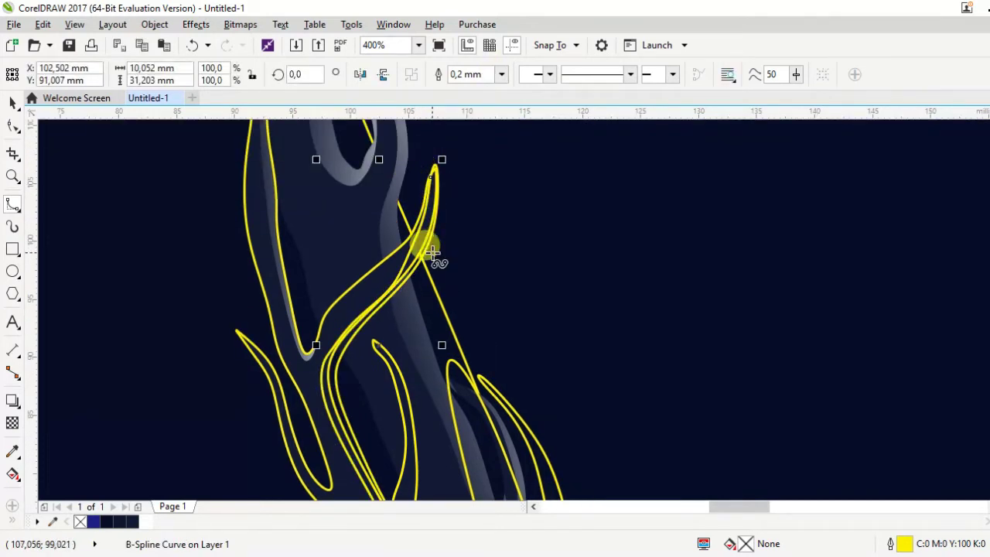
scroll(435, 255, "down", 1)
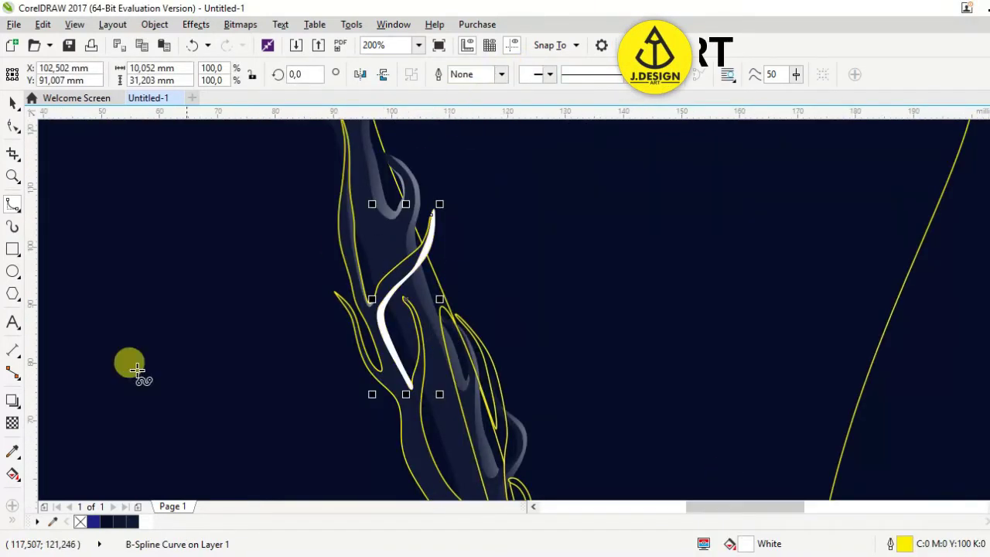
left_click(12, 423)
left_click_drag(349, 281, 488, 286)
key("space")
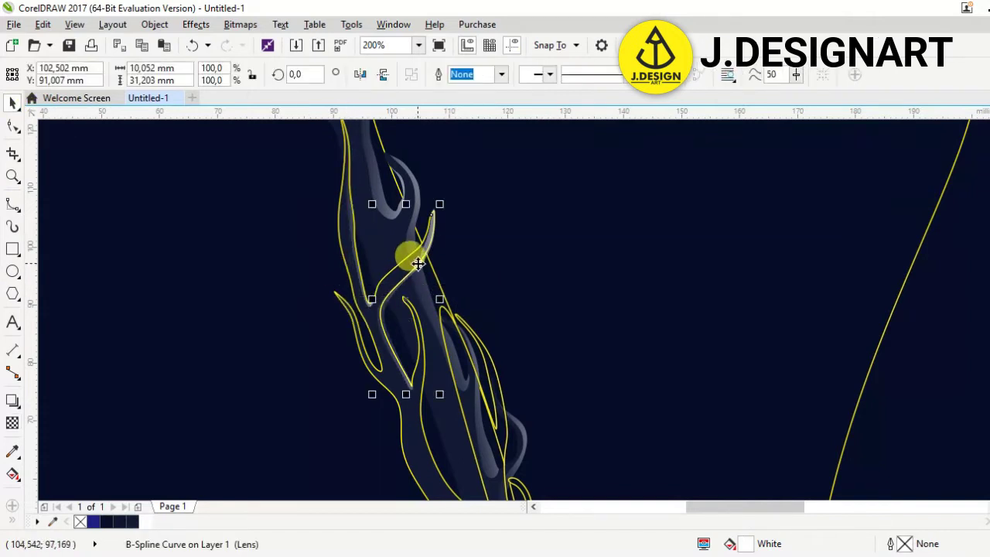
Draw a long B-spline highlight running down the branch and back up.
left_click(400, 243)
left_click(13, 204)
scroll(391, 240, "up", 1)
left_click(379, 200)
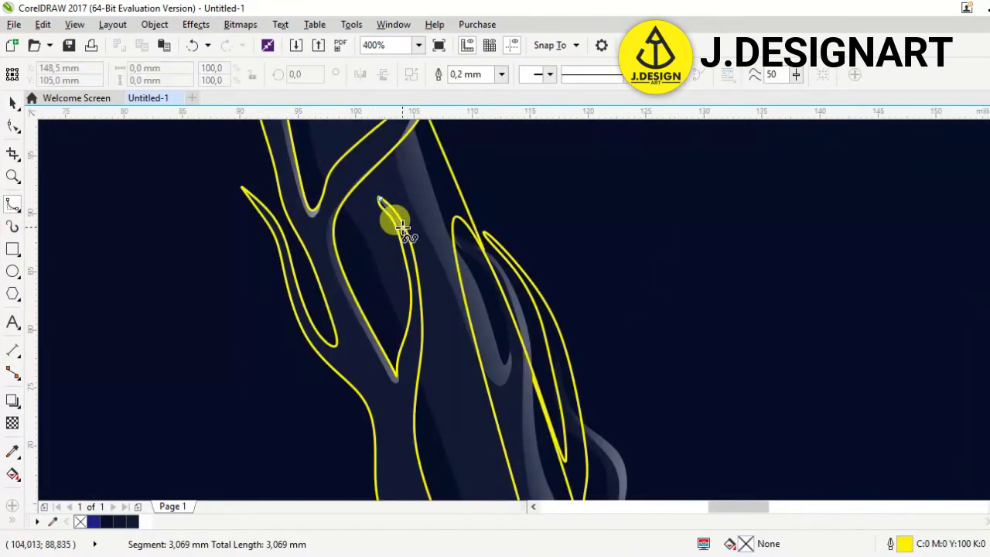
left_click(406, 399)
left_click(444, 488)
left_click(526, 426)
left_click(568, 418)
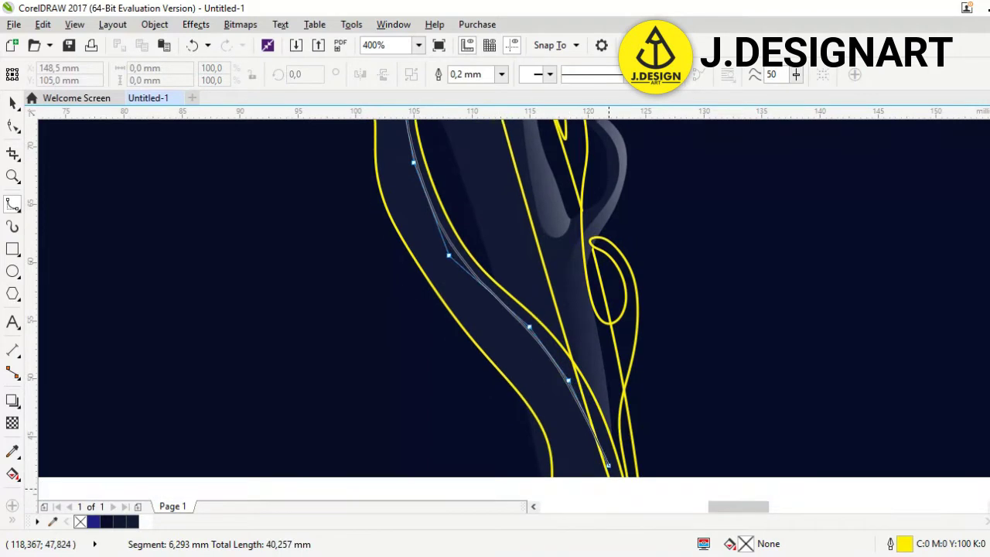
left_click(611, 398)
left_click(580, 265)
left_click(503, 239)
left_click(434, 131)
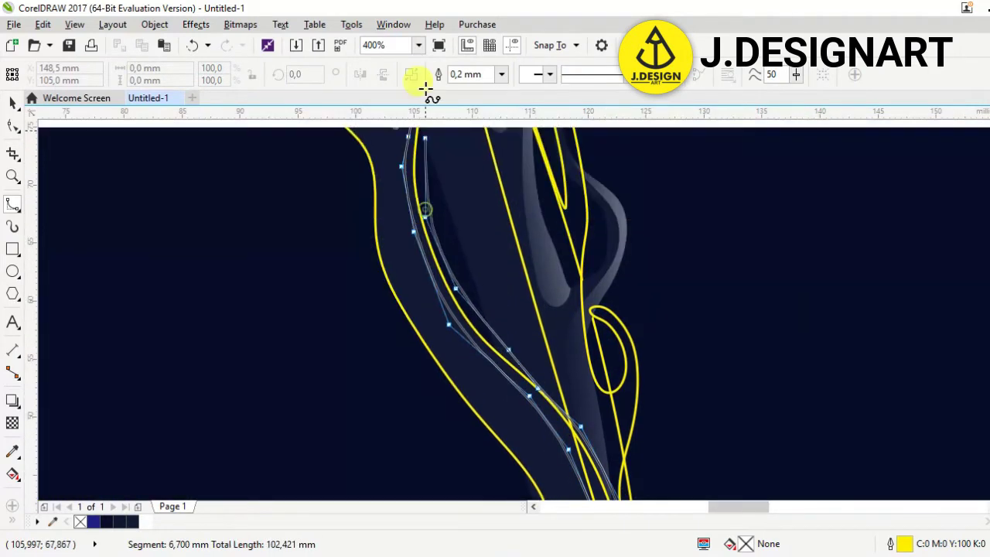
left_click(416, 209)
scroll(410, 162, "down", 1)
Fill the long highlight white and fade it with a linear transparency.
left_click(376, 172)
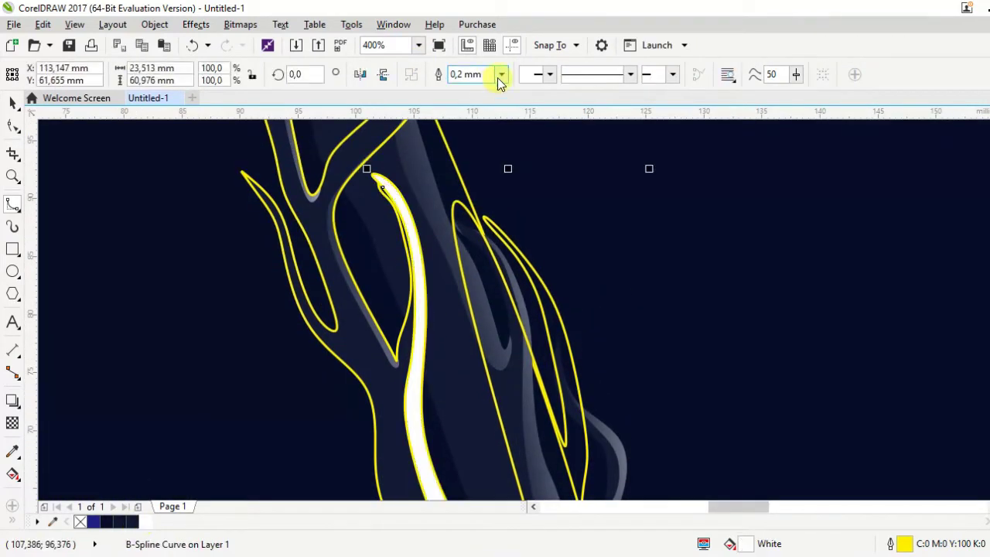
left_click(13, 422)
scroll(327, 281, "down", 2)
mouse_move(308, 216)
left_mouse_down()
mouse_move(394, 277)
mouse_move(453, 194)
left_mouse_up()
key("space")
scroll(337, 286, "up", 2)
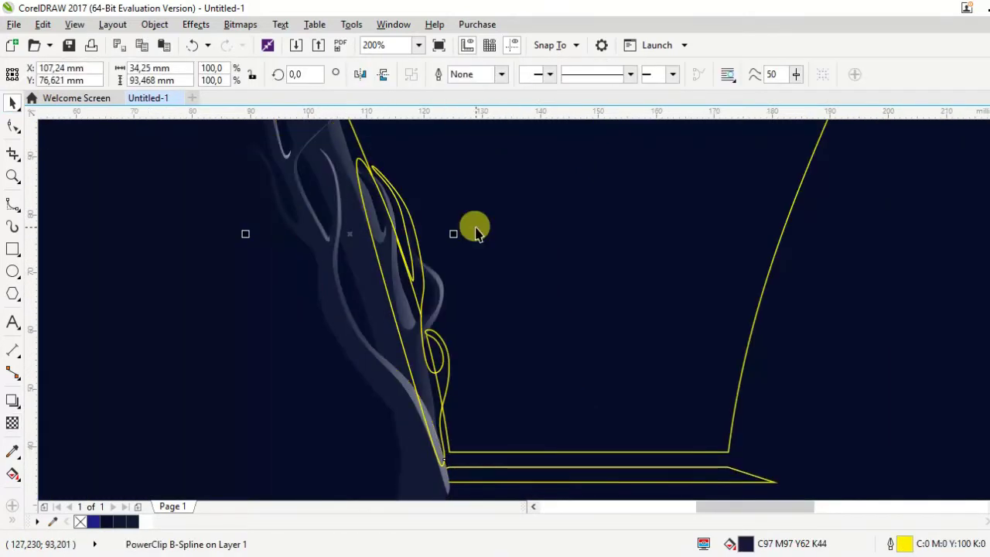
Try a drop shadow cast to the right of the tree, then undo it.
scroll(404, 246, "down", 2)
left_click(12, 423)
left_click(12, 400)
scroll(400, 313, "up", 2)
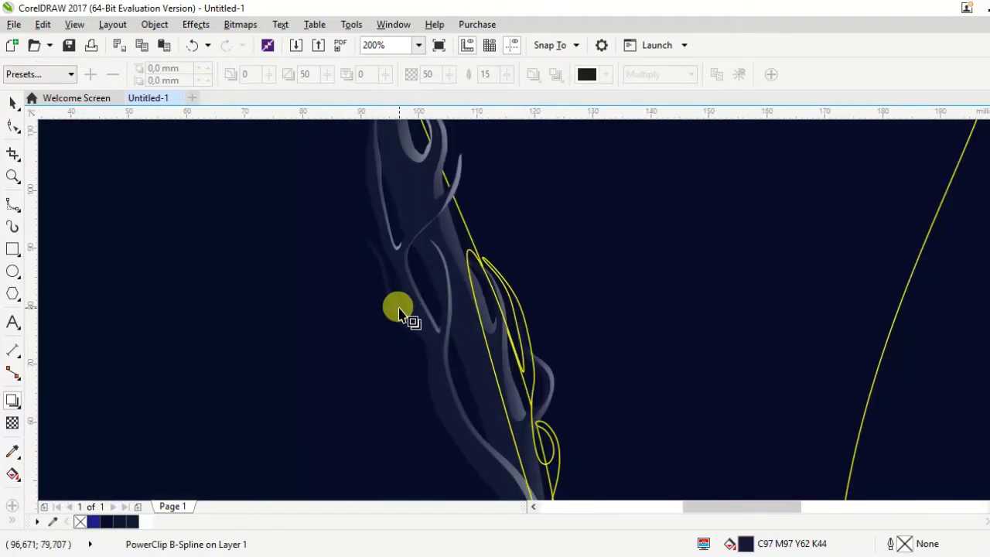
left_click_drag(400, 313, 561, 320)
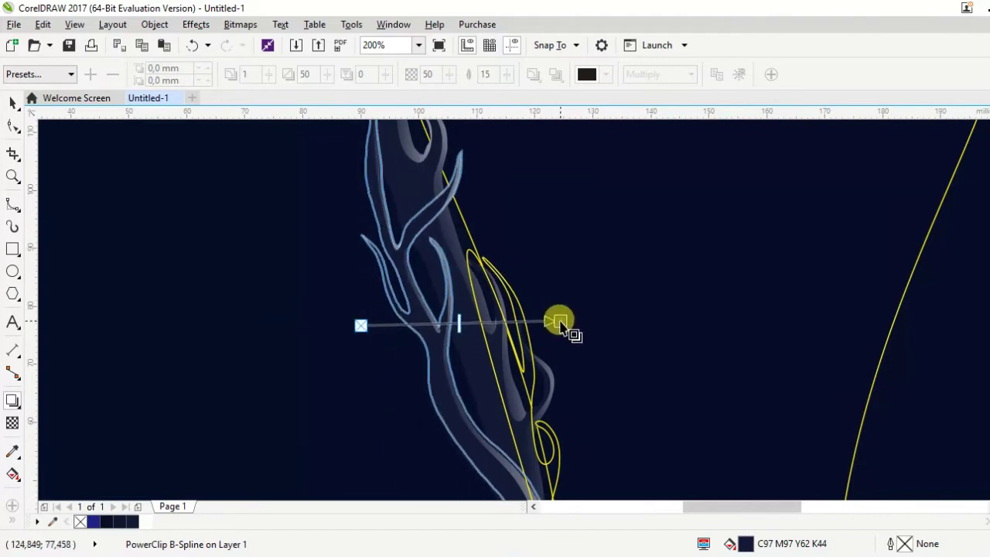
scroll(449, 232, "down", 4)
scroll(433, 201, "up", 2)
scroll(480, 225, "up", 2)
key("ctrl+z")
Replace a rejected base shadow with a soft Multiply tree shadow (opacity 50, feather 15).
scroll(510, 210, "down", 2)
left_click_drag(380, 310, 475, 470)
scroll(475, 470, "up", 2)
key("ctrl+z")
left_click_drag(376, 232, 465, 274)
Rotate one branch curve slightly into place.
scroll(444, 246, "down", 2)
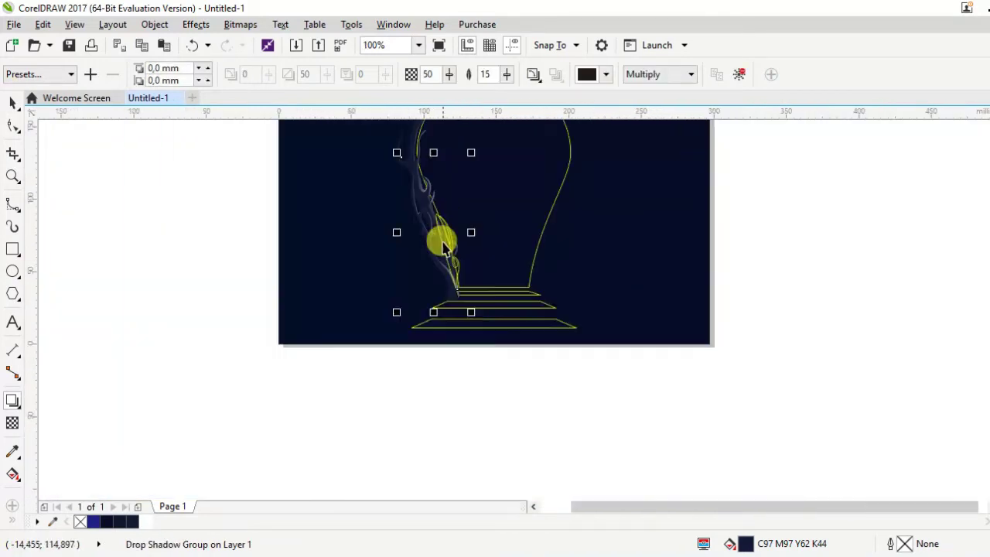
scroll(466, 240, "up", 2)
left_click(503, 255)
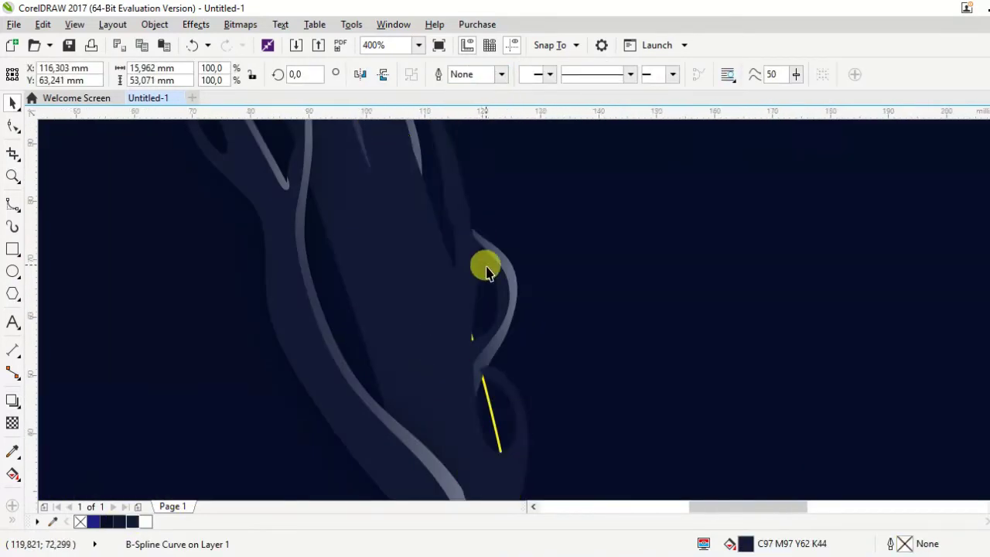
scroll(486, 271, "down", 2)
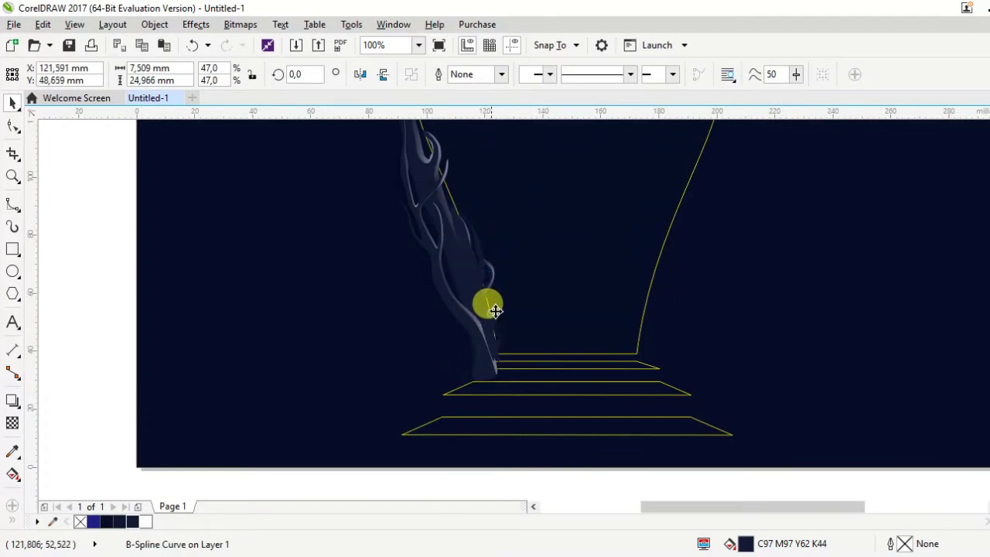
scroll(495, 310, "up", 1)
scroll(479, 314, "up", 1)
left_click(524, 379)
mouse_move(555, 172)
left_mouse_down()
mouse_move(564, 170)
mouse_move(499, 221)
left_mouse_up()
scroll(503, 221, "down", 2)
scroll(506, 241, "up", 2)
left_click(505, 241)
scroll(505, 241, "down", 2)
Bring both branch shapes to the front of the layer.
left_click(471, 172, "shift")
right_click(474, 175)
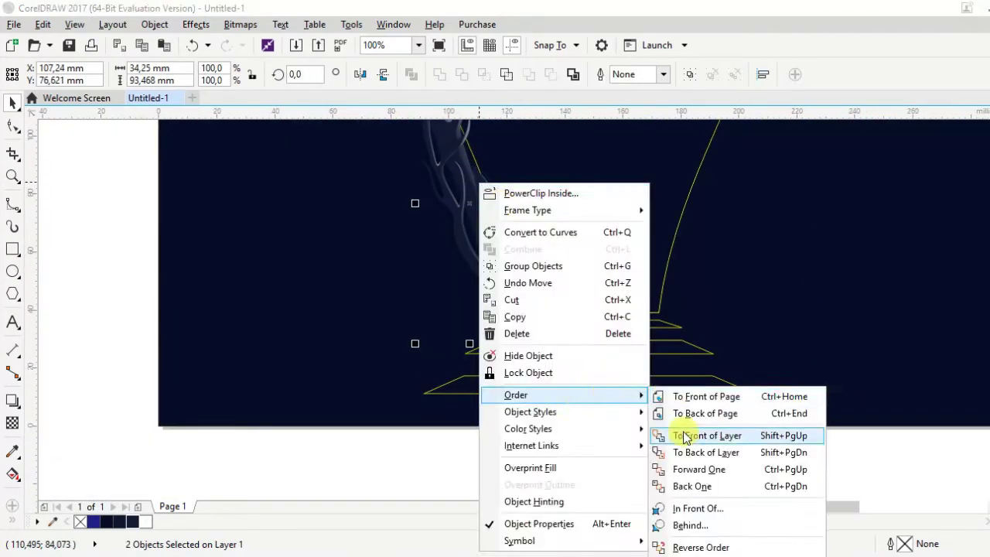
left_click(687, 436)
scroll(504, 190, "down", 1)
Cast a soft drop shadow from the branch at the bulb edge.
left_click(503, 191)
scroll(518, 255, "up", 1)
scroll(520, 253, "up", 1)
left_click(520, 253)
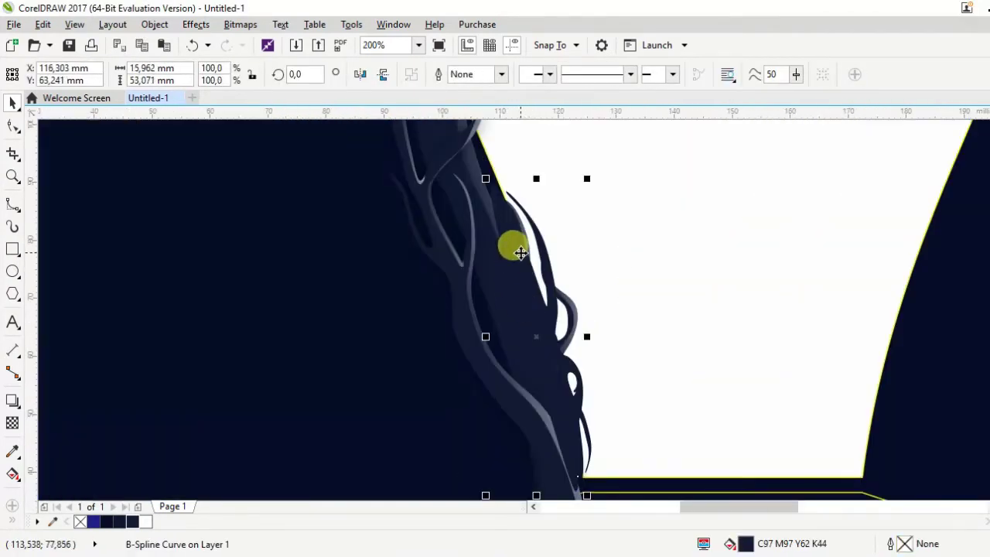
scroll(487, 178, "down", 1)
left_click(477, 273)
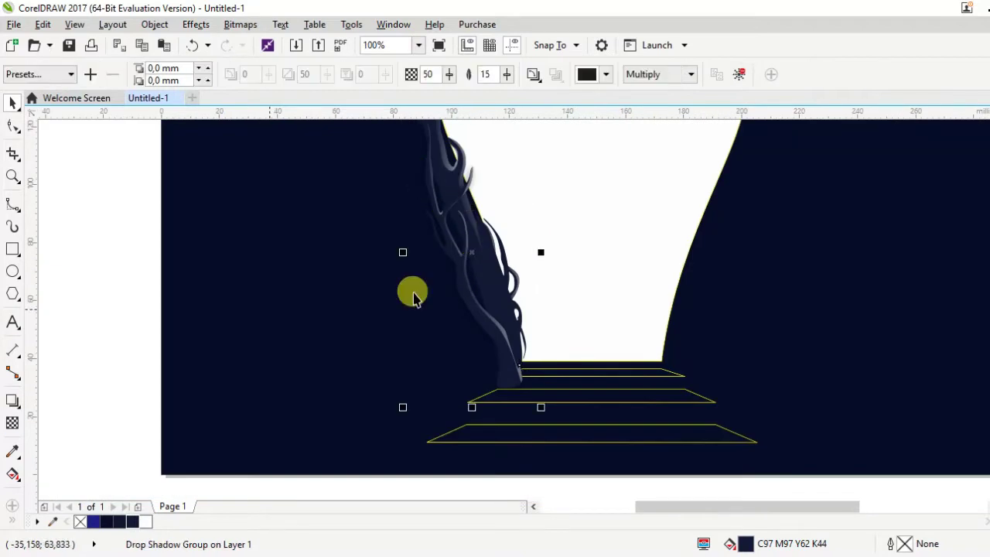
scroll(413, 298, "up", 1)
scroll(503, 170, "down", 1)
left_click(13, 400)
mouse_move(489, 347)
left_mouse_down()
mouse_move(642, 252)
mouse_move(748, 316)
mouse_move(687, 347)
left_mouse_up()
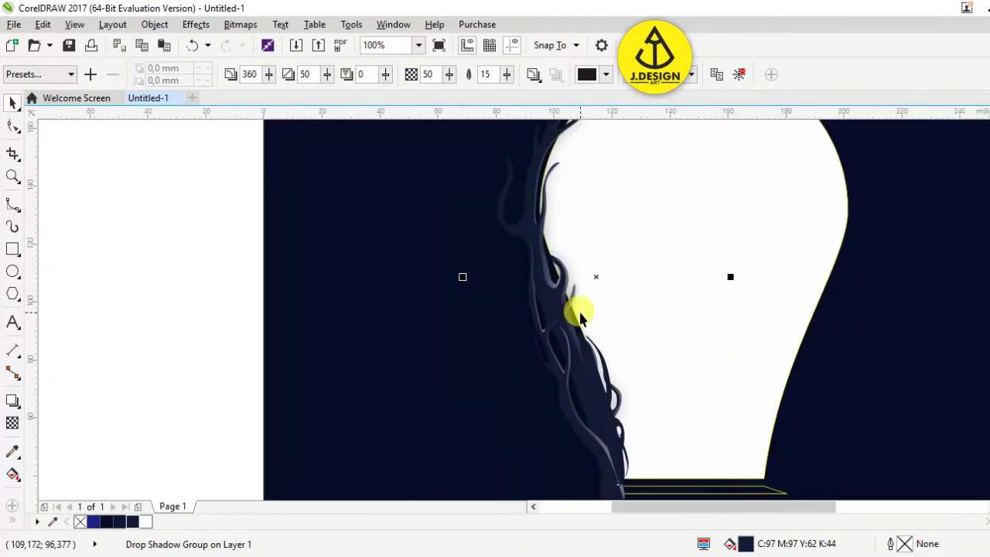
scroll(580, 318, "down", 1)
left_click(844, 260)
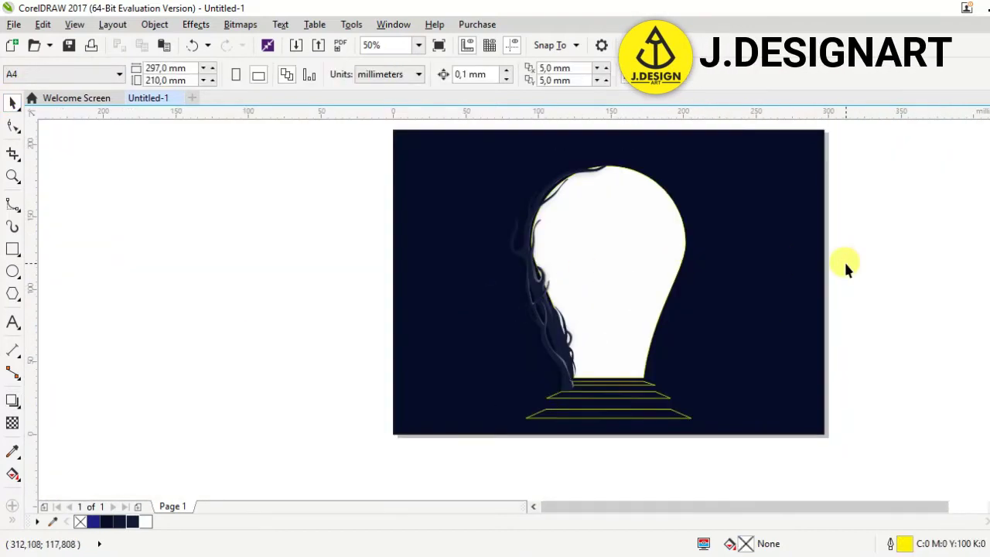
Remove the fill from a bulb outline copy and enlarge it around the opening.
scroll(713, 265, "up", 1)
scroll(581, 404, "down", 1)
scroll(487, 315, "up", 1)
left_click(487, 316)
left_click(574, 334)
left_click(83, 524)
left_click_drag(669, 382, 756, 423)
scroll(621, 342, "down", 1)
left_click_drag(580, 155, 574, 159)
Trim the enlarged copy with the bulb and fill the rim dark navy, no outline.
left_click(575, 159, "shift")
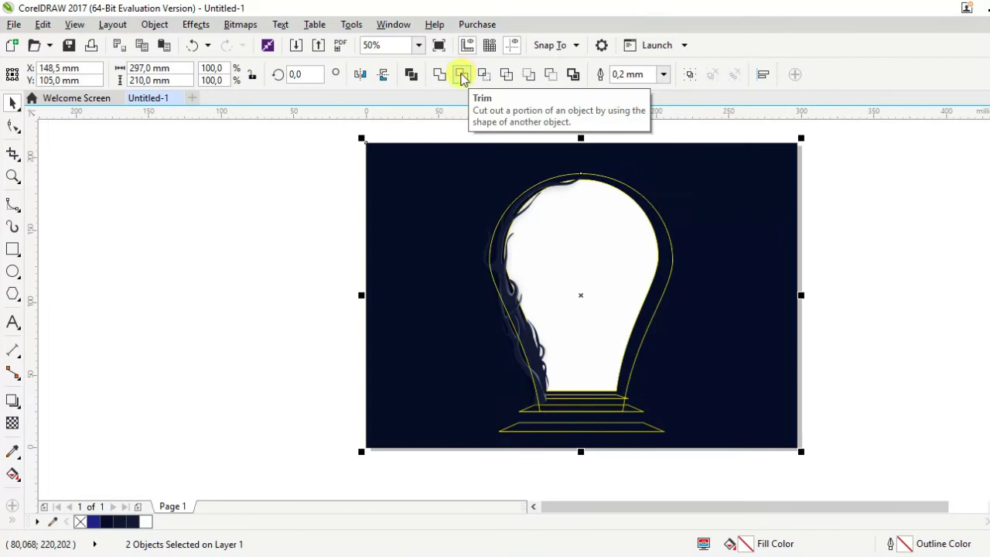
left_click(464, 73)
left_click(242, 214)
left_click(690, 258)
left_click(132, 523)
scroll(608, 379, "up", 1)
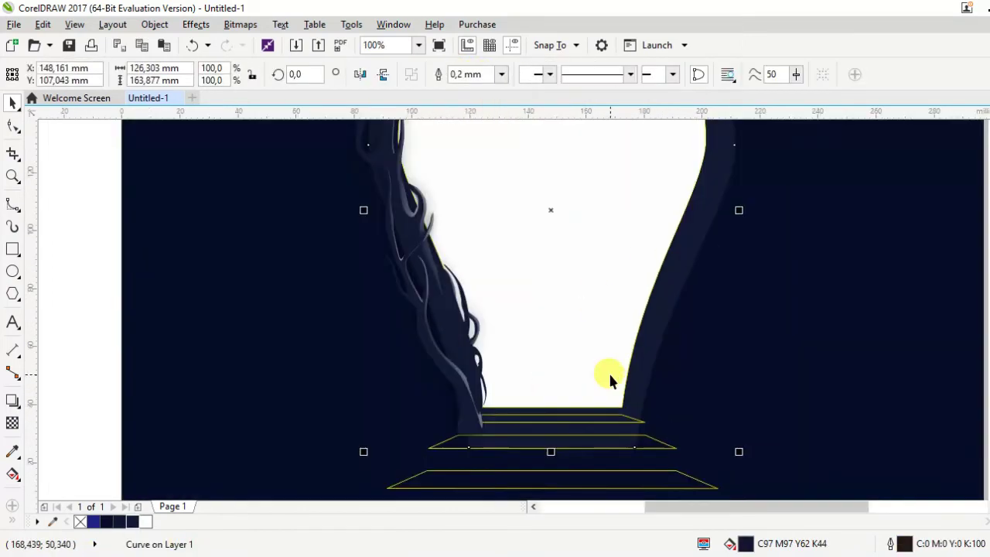
scroll(490, 325, "down", 1)
left_click(502, 74)
left_click(752, 275)
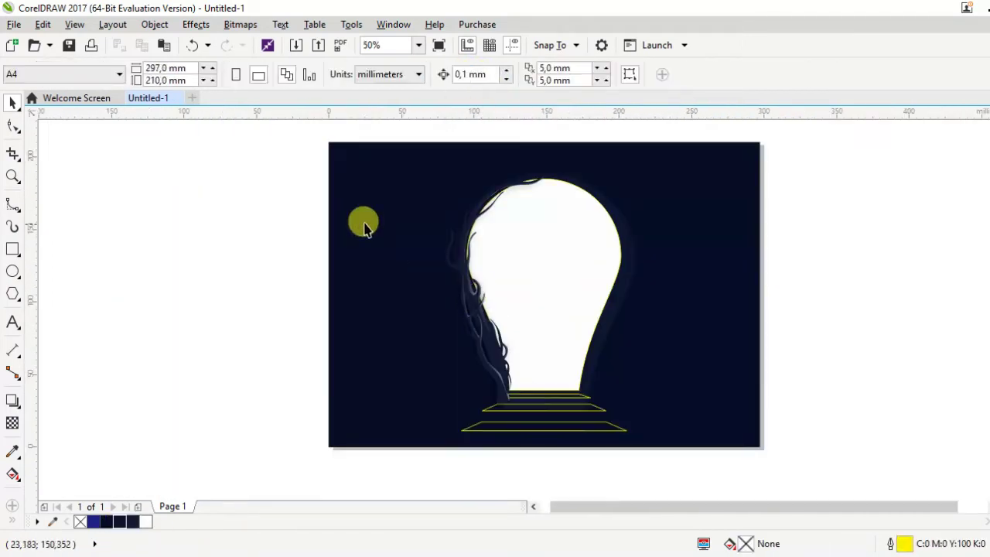
Scale a small branch piece down to 28.8%.
left_click(491, 354)
left_click(487, 372)
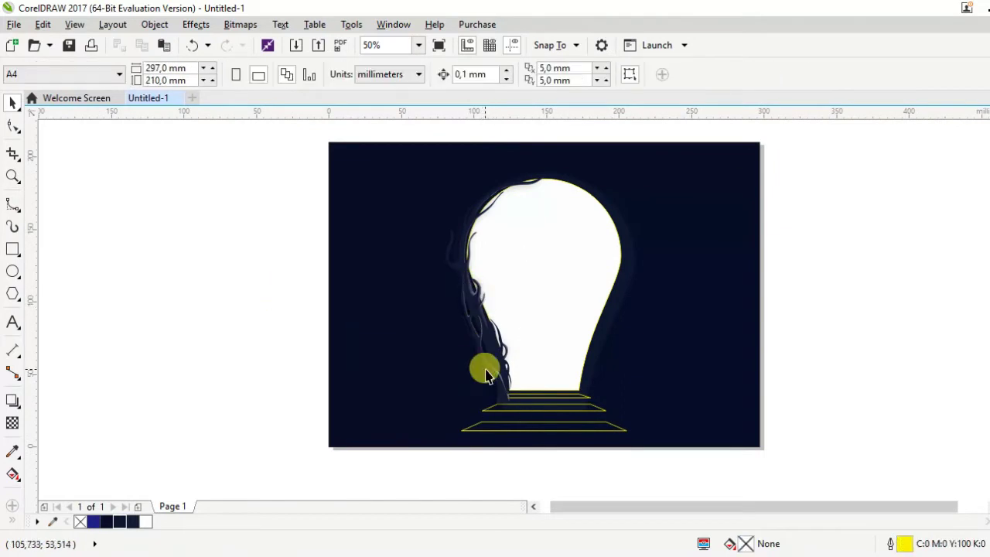
scroll(382, 332, "up", 1)
left_click_drag(383, 332, 374, 214)
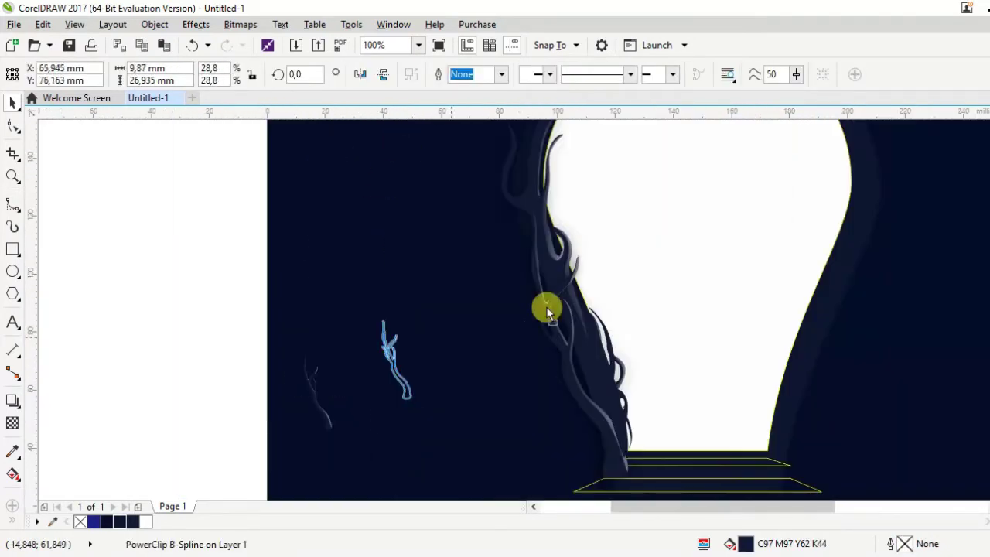
Rotate the small branch and fit it along the bulb's upper-left edge.
left_click_drag(615, 217, 639, 243)
left_click_drag(589, 293, 592, 298)
scroll(607, 271, "down", 1)
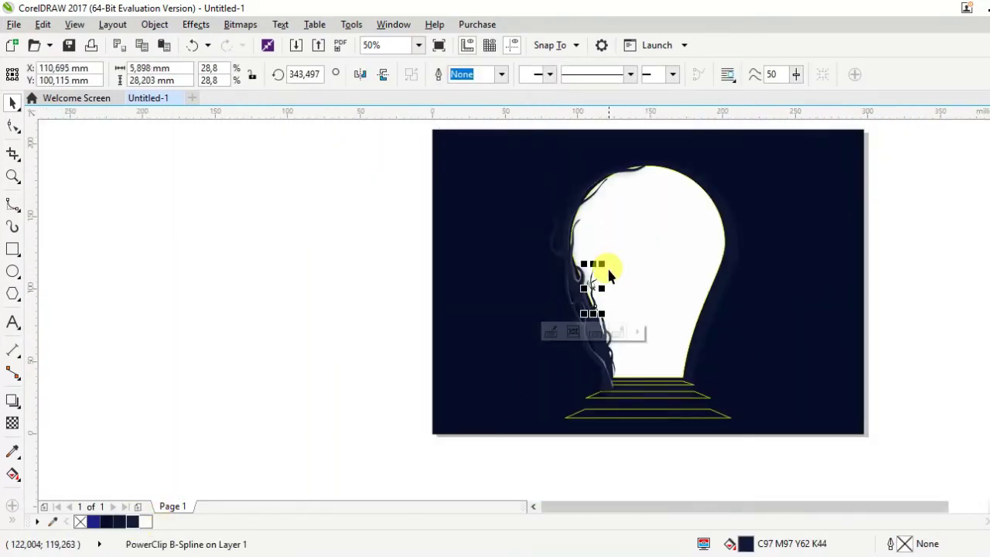
scroll(607, 271, "up", 1)
left_click_drag(580, 256, 609, 361)
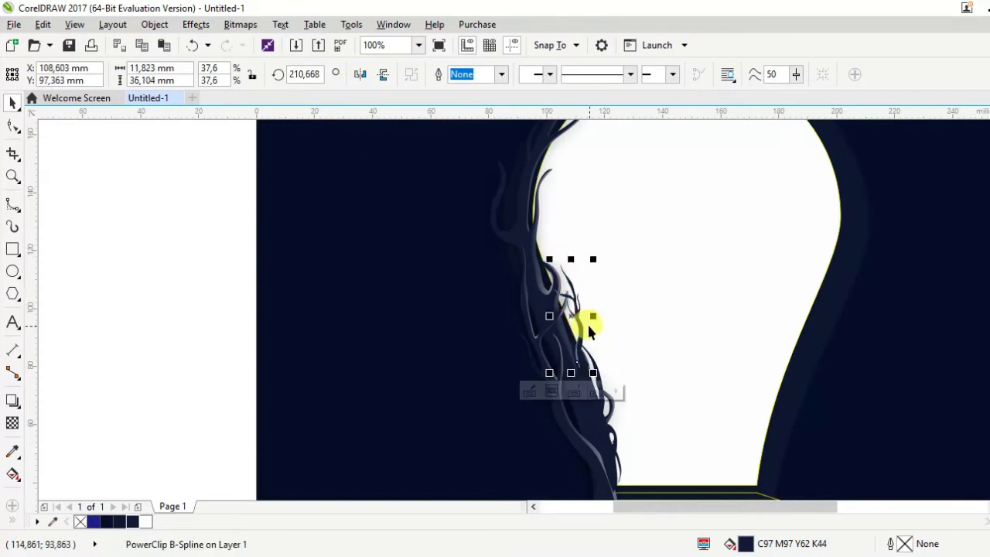
left_click_drag(577, 261, 584, 337)
mouse_move(561, 254)
left_mouse_down()
mouse_move(603, 249)
mouse_move(557, 227)
left_mouse_up()
scroll(548, 221, "down", 2)
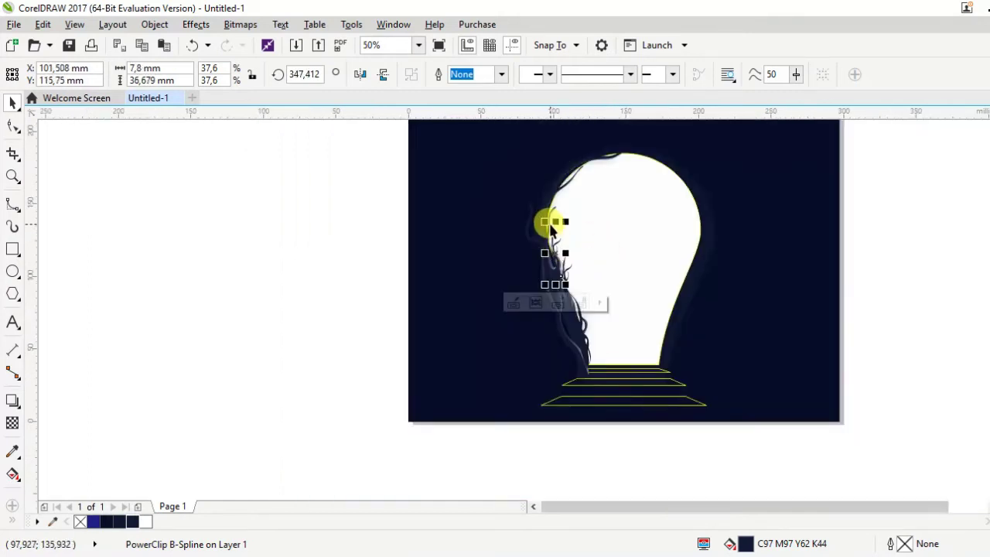
scroll(542, 232, "up", 2)
Shrink another branch curve to 66.8% and rotate it into place.
left_click(611, 395)
left_click_drag(585, 140, 595, 235)
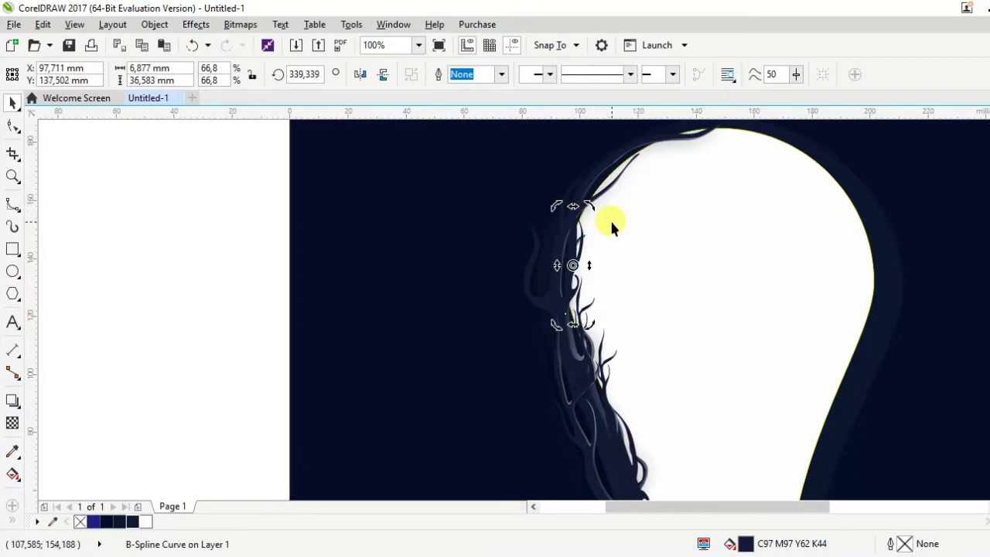
left_click_drag(660, 147, 657, 150)
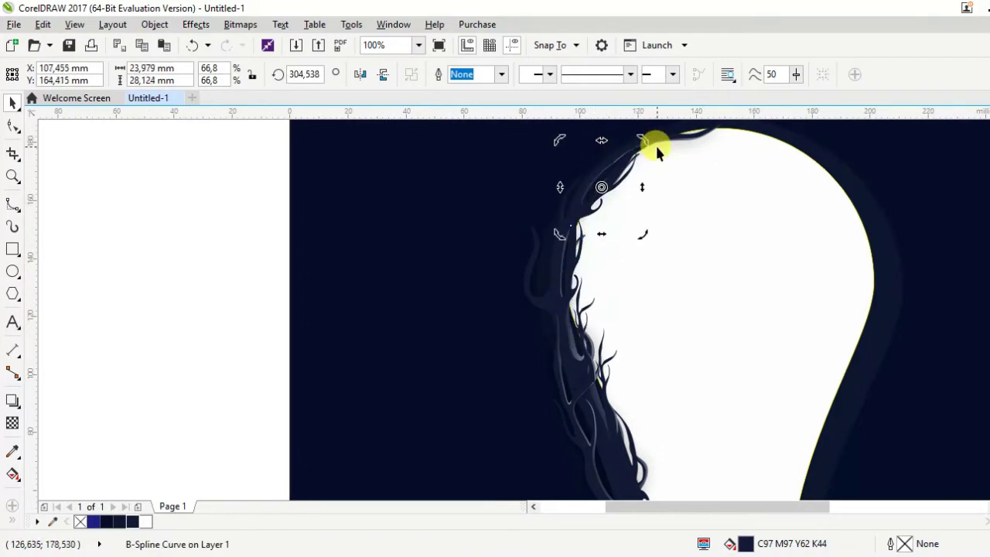
scroll(612, 372, "down", 2)
scroll(611, 372, "up", 2)
Bring the shadowed branch group and the bulb shape to the front of the layer.
left_click(604, 280)
right_click(614, 290)
left_click(845, 435)
scroll(614, 283, "down", 2)
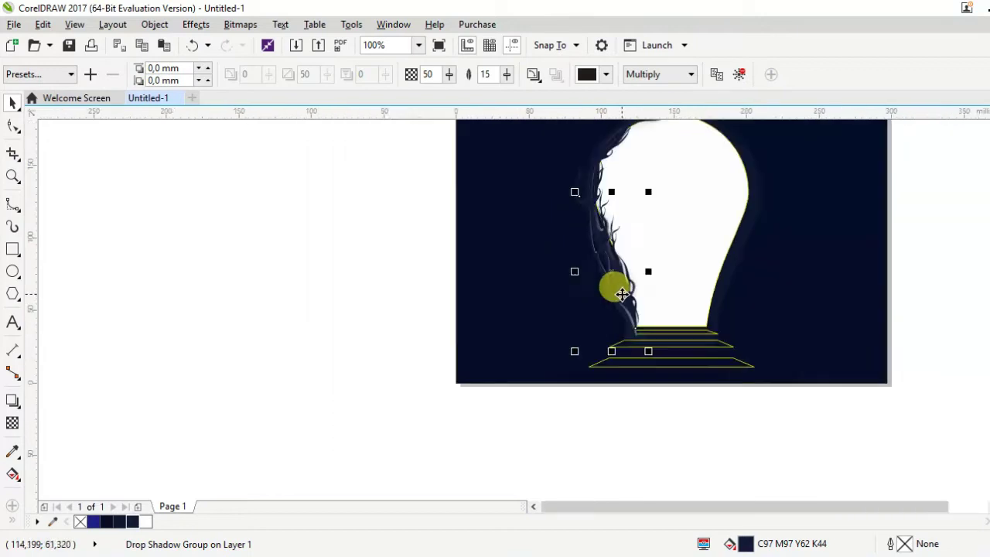
scroll(614, 283, "up", 2)
left_click(574, 254)
scroll(588, 342, "down", 2)
right_click(590, 346)
left_click(803, 435)
Select all four bulb objects and group them.
key("ctrl+a")
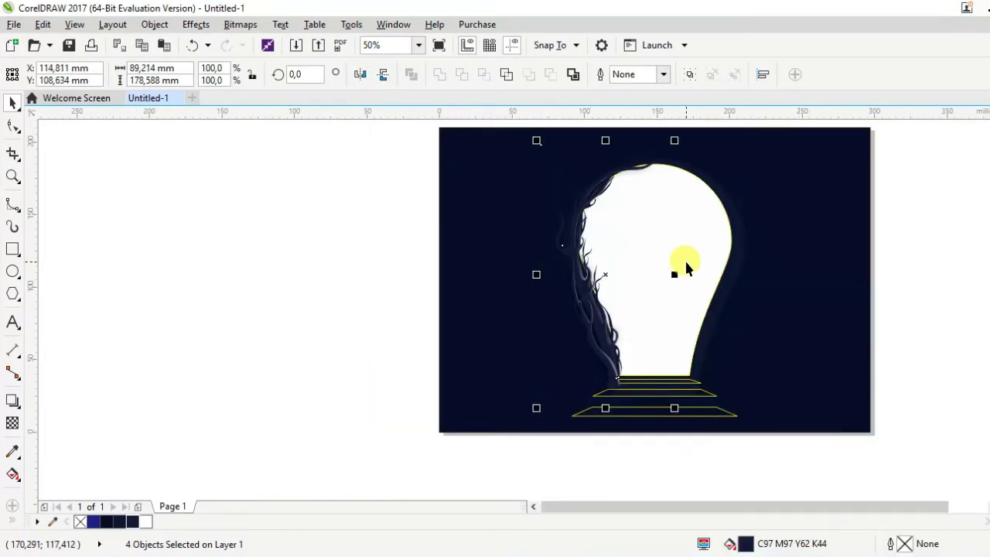
key("ctrl+g")
scroll(663, 230, "down", 1)
scroll(513, 272, "up", 2)
Select the background rectangle and inspect its fill colour.
key("Escape")
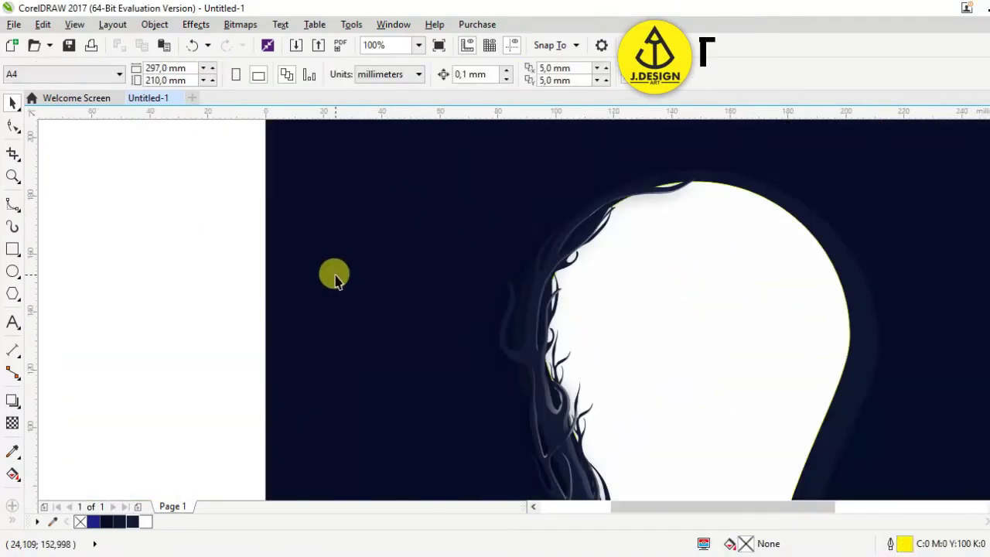
scroll(604, 197, "down", 1)
left_click_drag(398, 162, 669, 441)
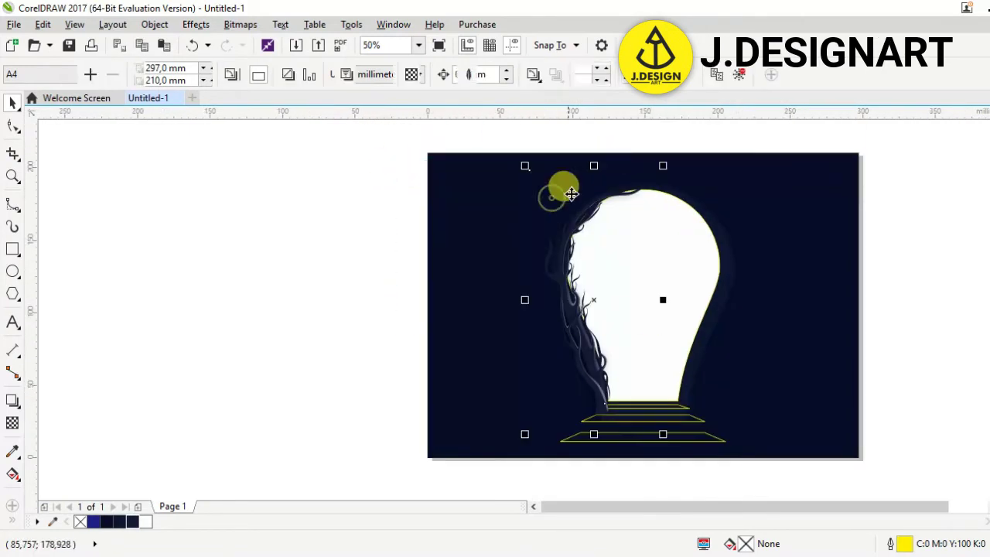
left_click(723, 253)
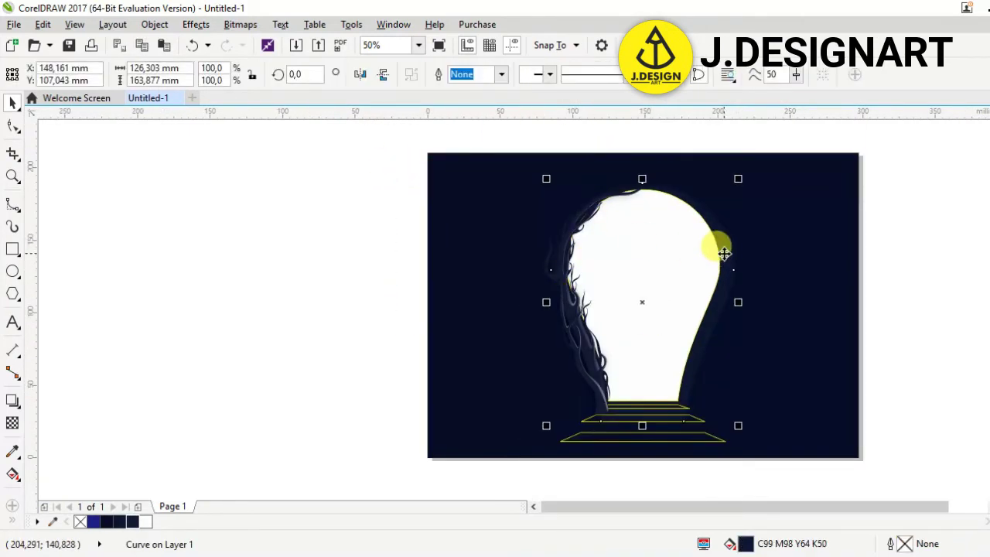
left_click(747, 414)
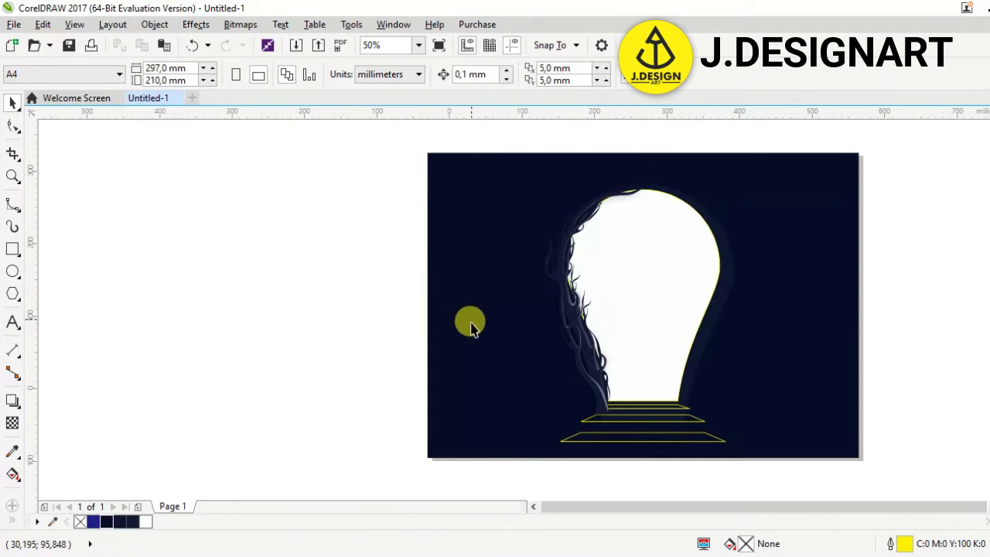
scroll(469, 325, "right", 1)
double_click(746, 543)
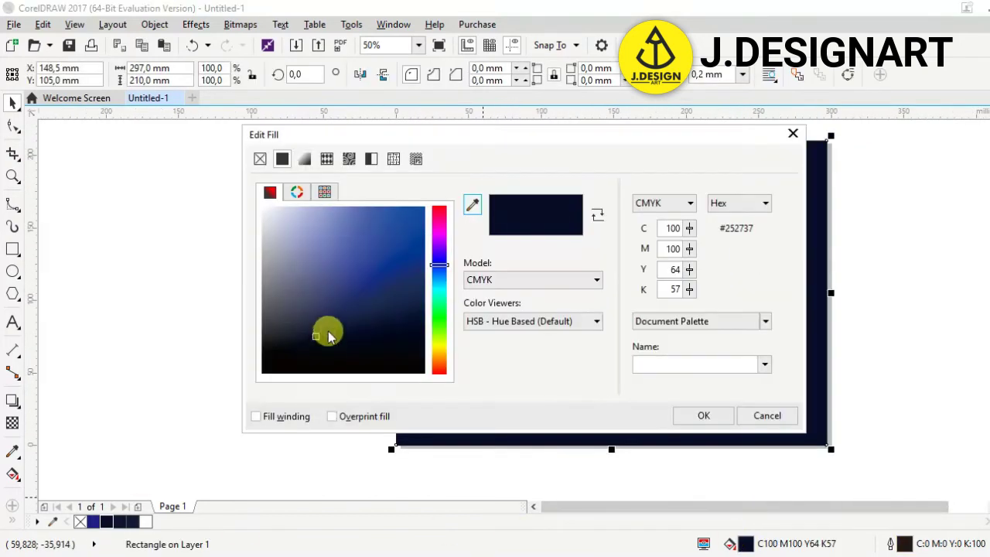
left_click(691, 425)
Scale the rim curve to about 106.4% by 105.2% and recolour it C100 M100 Y64 K57.
left_click(688, 301)
left_click_drag(713, 159, 723, 150)
left_click_drag(610, 153, 611, 165)
left_click_drag(503, 297, 506, 297)
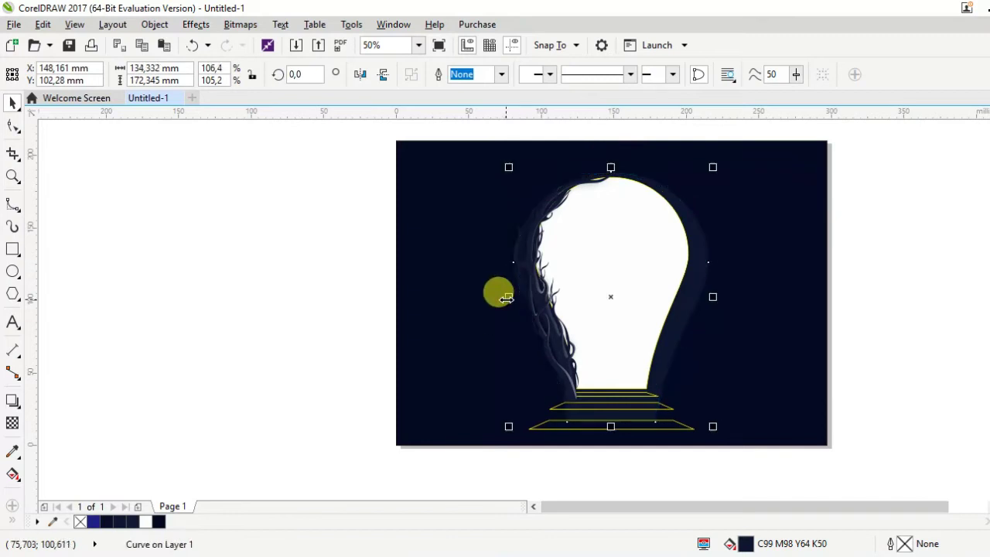
left_click(107, 524)
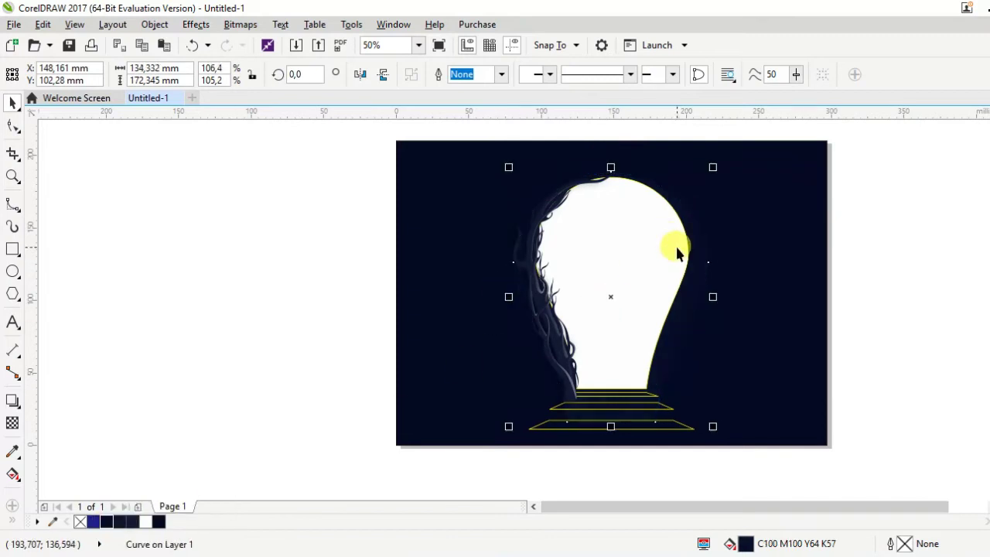
Remove the rim's fill and give it a Hairline outline.
left_click(80, 522)
left_click(475, 74)
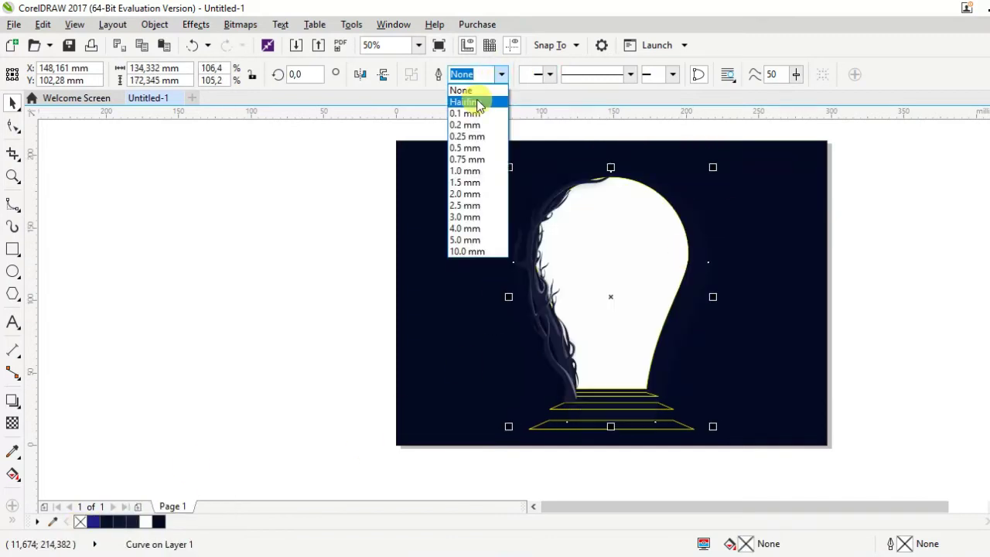
left_click(477, 102)
left_click_drag(642, 423, 642, 411)
scroll(636, 209, "up", 2)
Fill the bulb and rim dark navy, then send a curve back one level.
left_click(802, 394)
left_click(134, 522)
left_click(788, 298)
key("ctrl+Page_Down")
key("Escape")
scroll(608, 316, "down", 4)
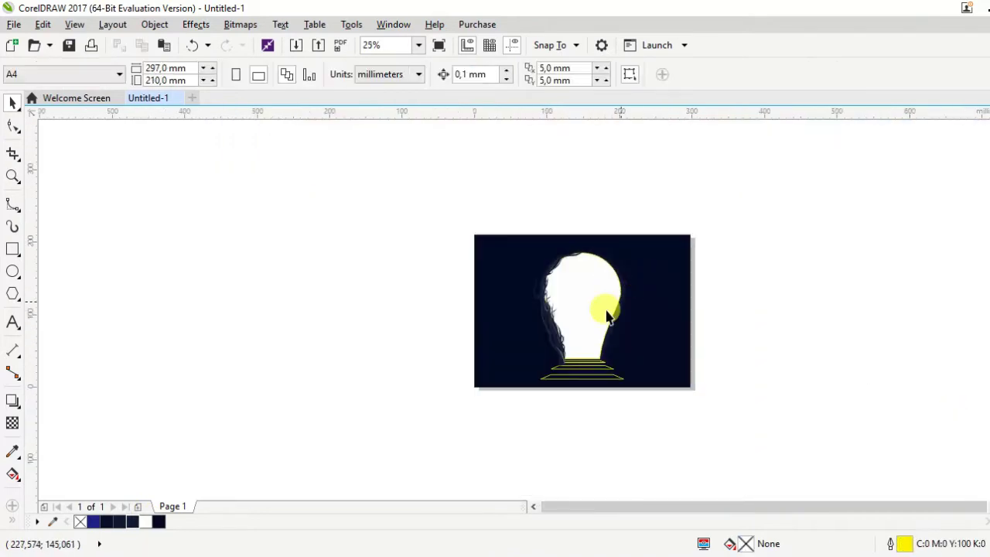
scroll(570, 277, "up", 2)
Make a mirrored copy of the branch cluster along the bulb's right edge.
left_click_drag(559, 302, 647, 357)
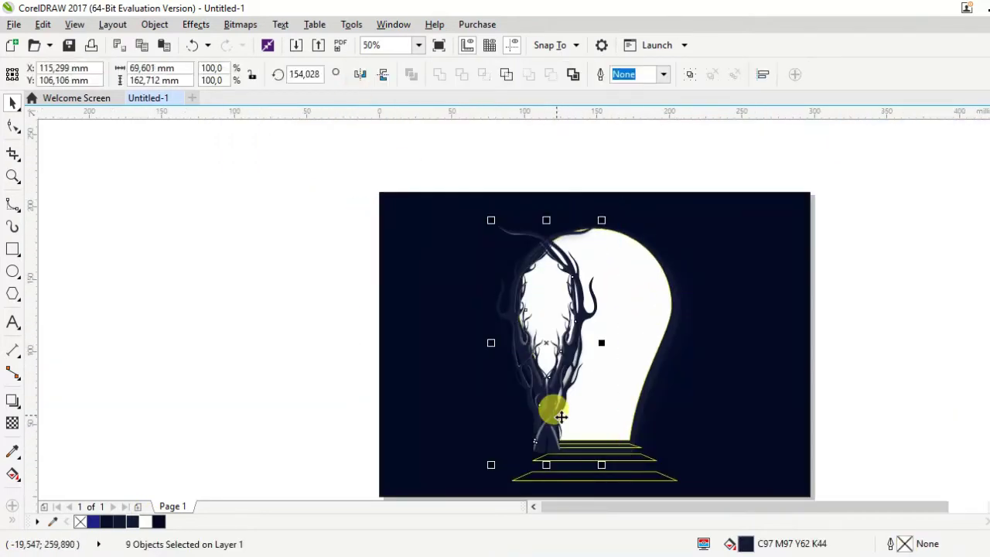
key("Escape")
scroll(571, 240, "up", 2)
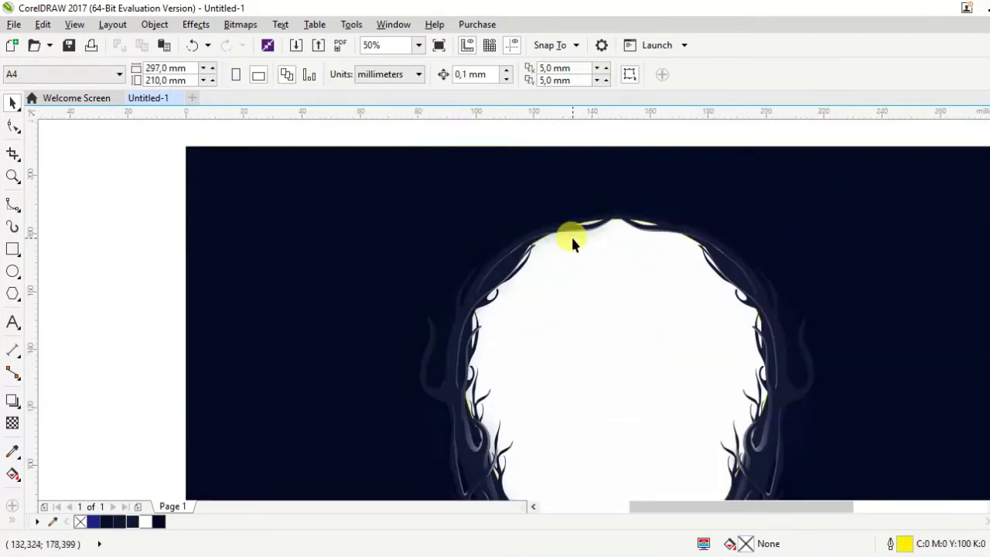
scroll(770, 340, "down", 4)
scroll(626, 338, "up", 2)
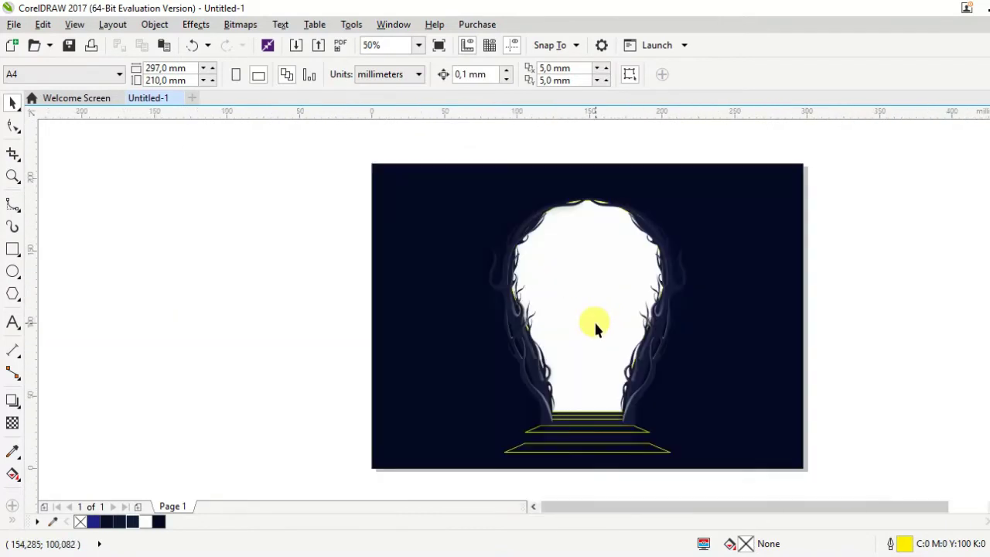
Draw a closed freehand backing shape around the bulb opening and fill it dark navy.
left_click(596, 329)
left_click(921, 346)
key("F5")
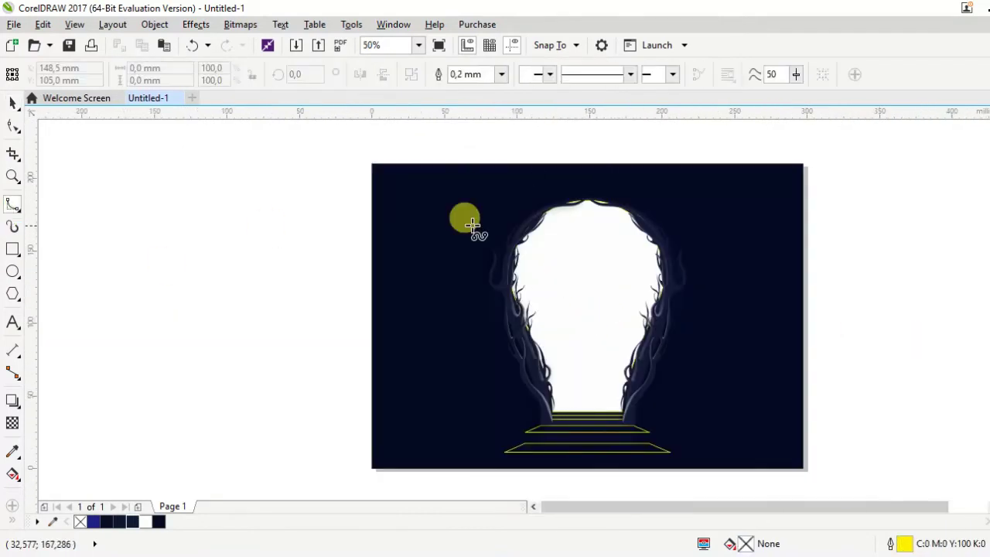
left_click_drag(520, 408, 628, 493)
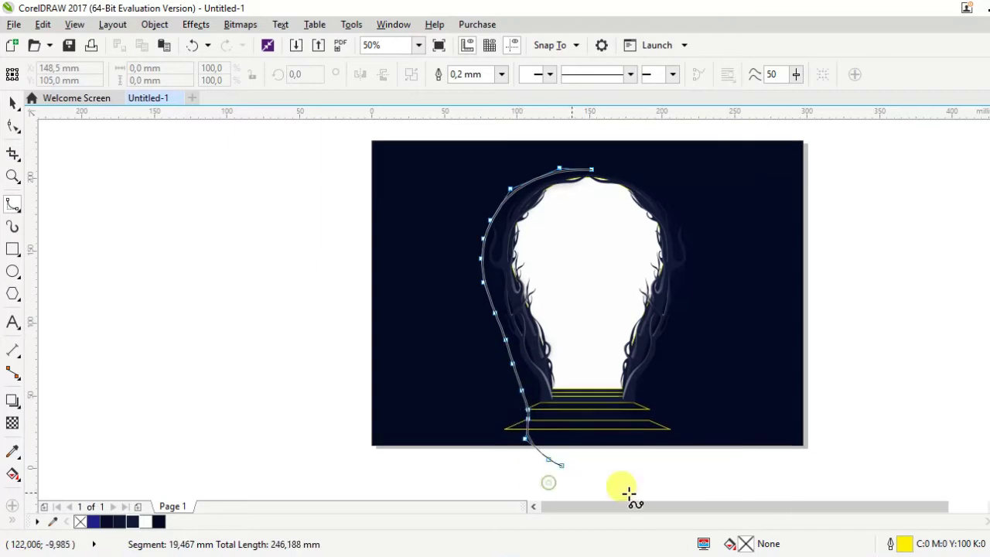
left_click(592, 169)
left_click(108, 523)
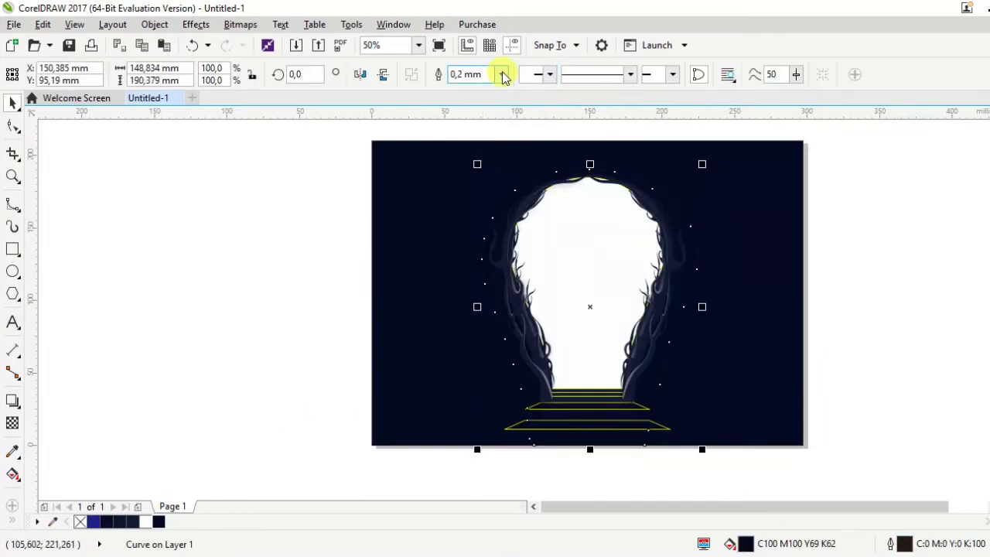
Recolour the background rectangle to C100 M96 Y75 K68.
left_click(743, 224)
double_click(748, 544)
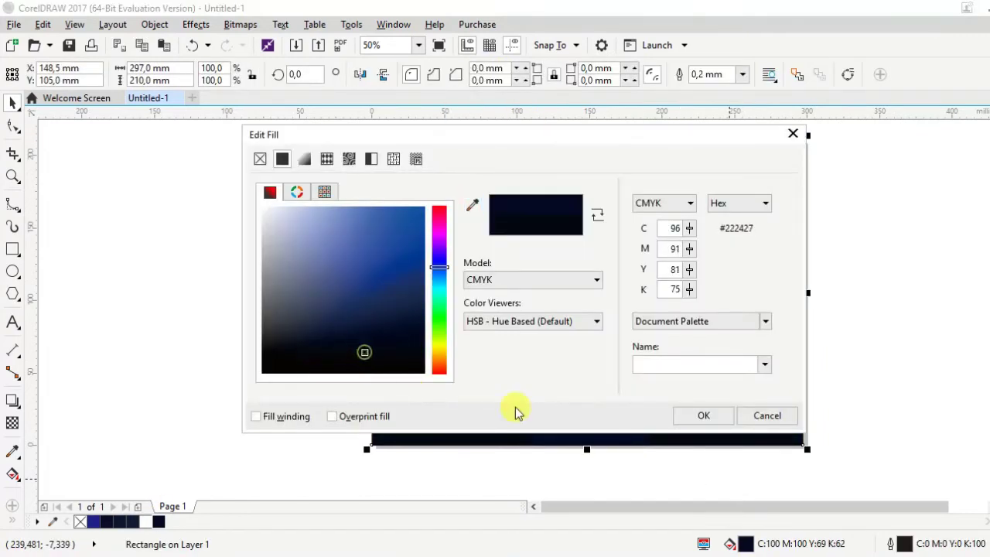
key("Return")
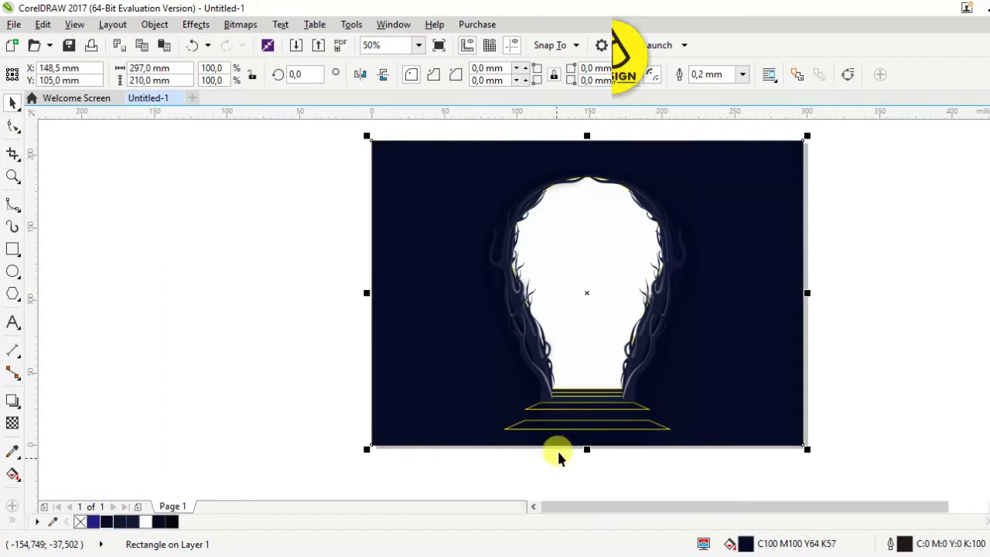
double_click(747, 544)
key("Return")
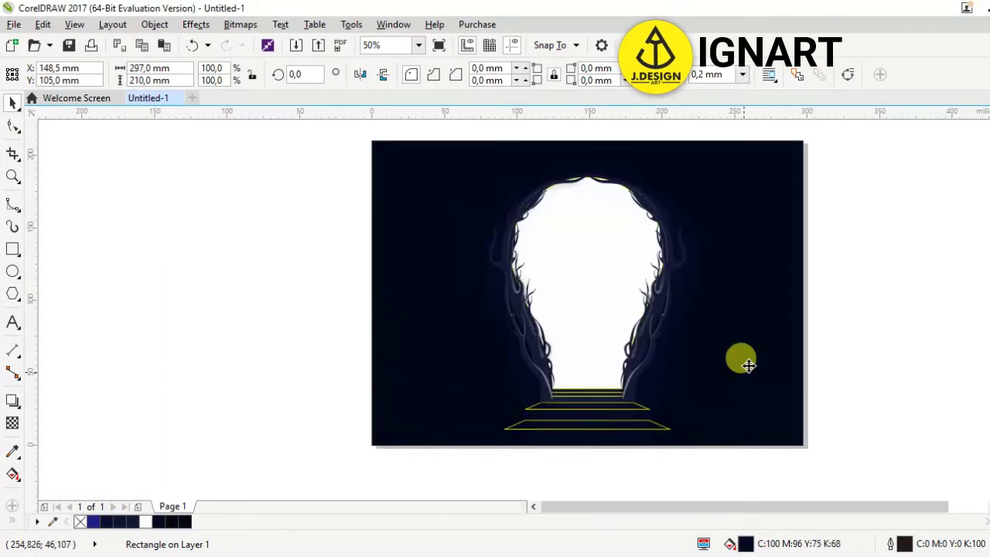
scroll(743, 357, "down", 2)
Fill the three trapezoid stair steps solid white and reselect them.
scroll(541, 415, "up", 3)
mouse_move(768, 395)
left_mouse_down()
mouse_move(432, 275)
mouse_move(410, 242)
left_mouse_up()
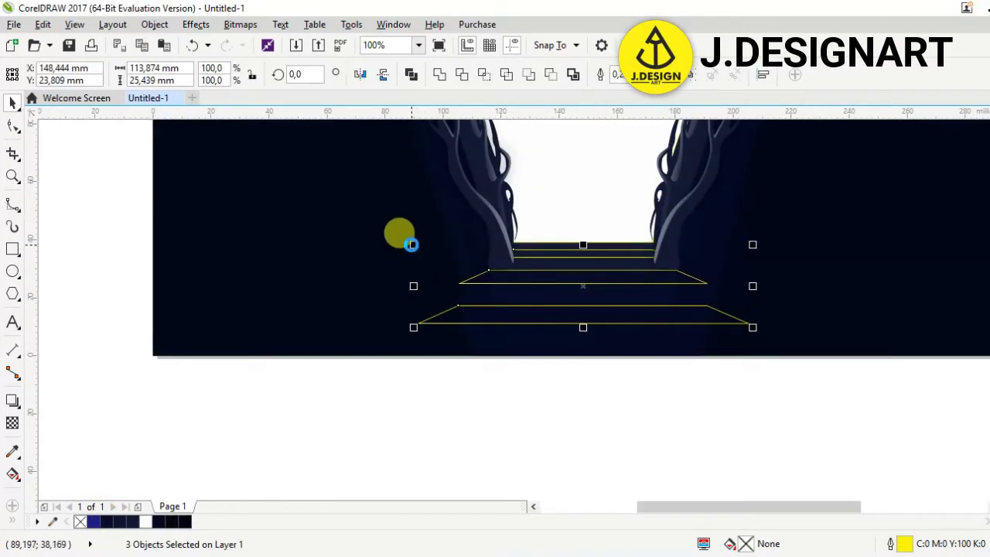
scroll(625, 358, "down", 2)
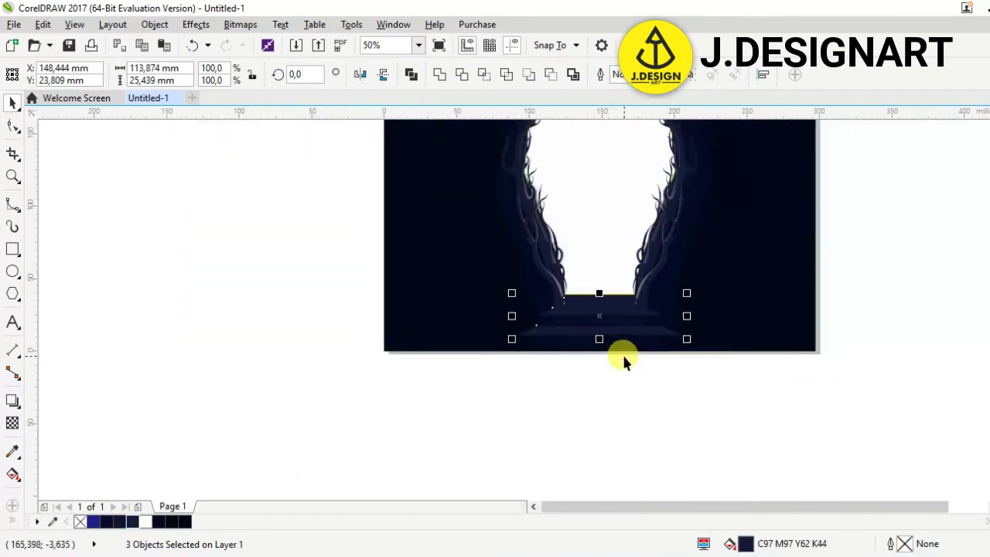
scroll(621, 356, "up", 2)
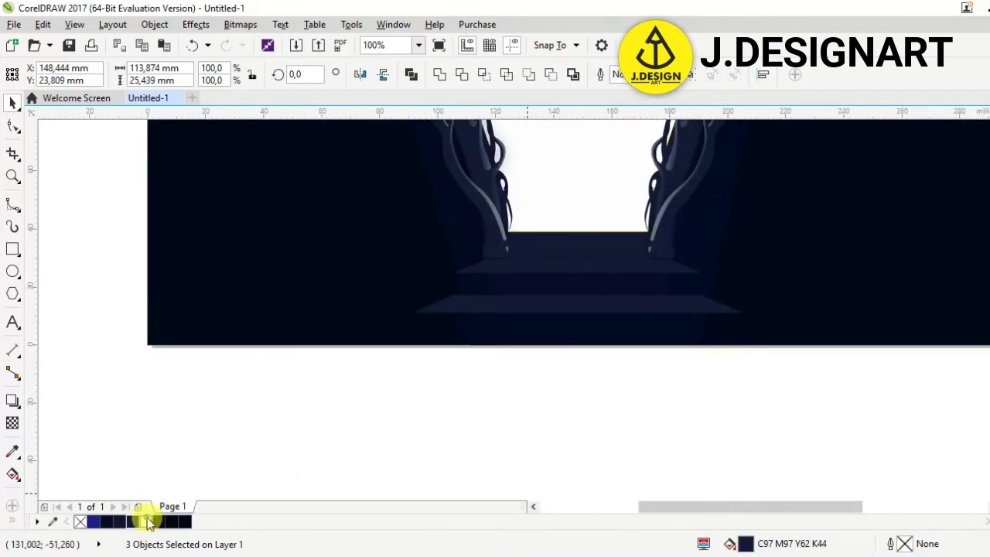
left_click(149, 522)
scroll(502, 396, "down", 1)
left_click(504, 402)
left_click_drag(665, 417, 464, 348)
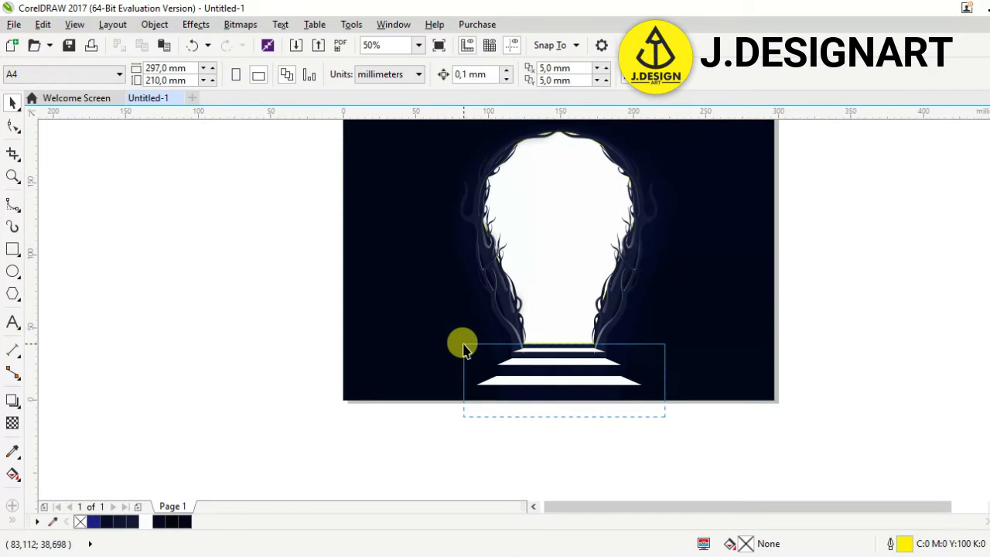
left_click(695, 437)
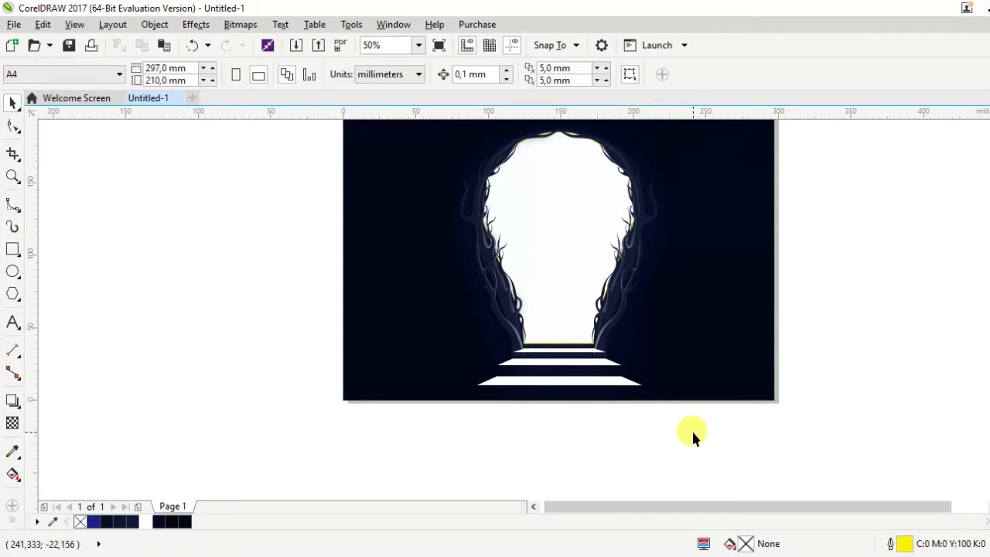
left_click_drag(693, 435, 459, 343)
Start tracing a stepped outline under the stairs with 2-Point Line from the top step's left corner.
left_click(13, 205)
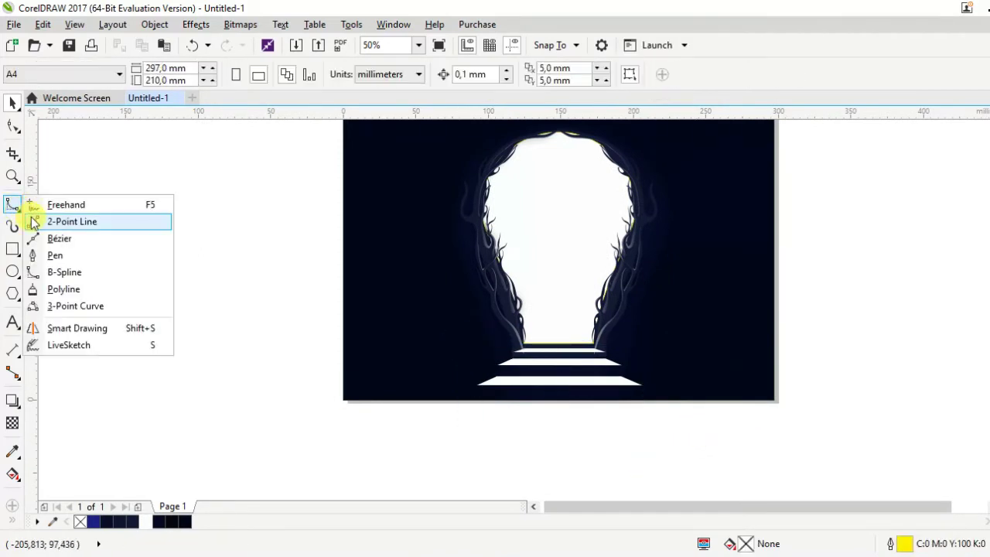
left_click(34, 221)
scroll(530, 290, "up", 3)
left_click_drag(533, 292, 447, 321)
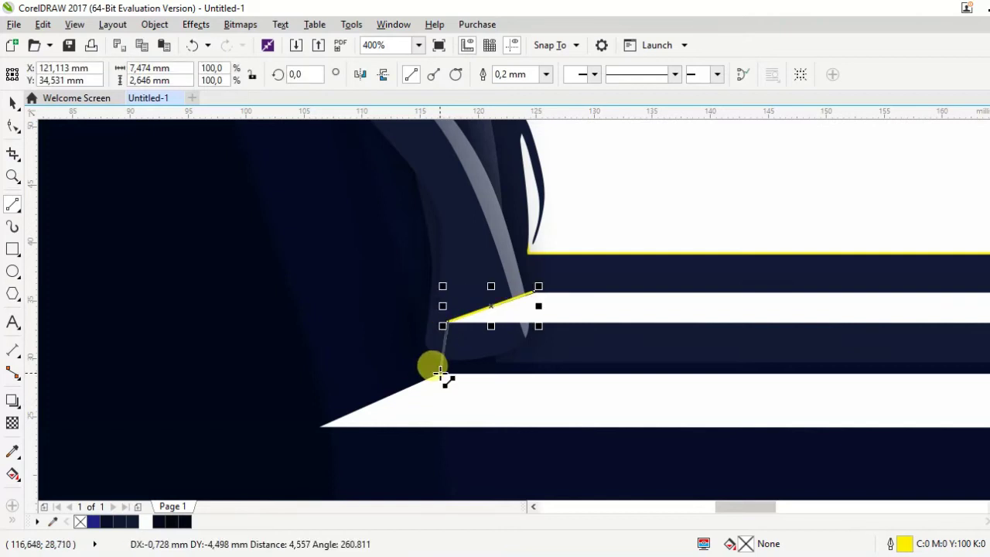
left_click_drag(317, 427, 312, 429)
scroll(311, 430, "down", 3)
left_click_drag(313, 270, 313, 356)
left_click_drag(157, 424, 157, 424)
scroll(157, 424, "down", 2)
mouse_move(157, 319)
left_mouse_down()
mouse_move(157, 456)
mouse_move(157, 439)
mouse_move(827, 441)
left_mouse_up()
scroll(157, 440, "down", 2)
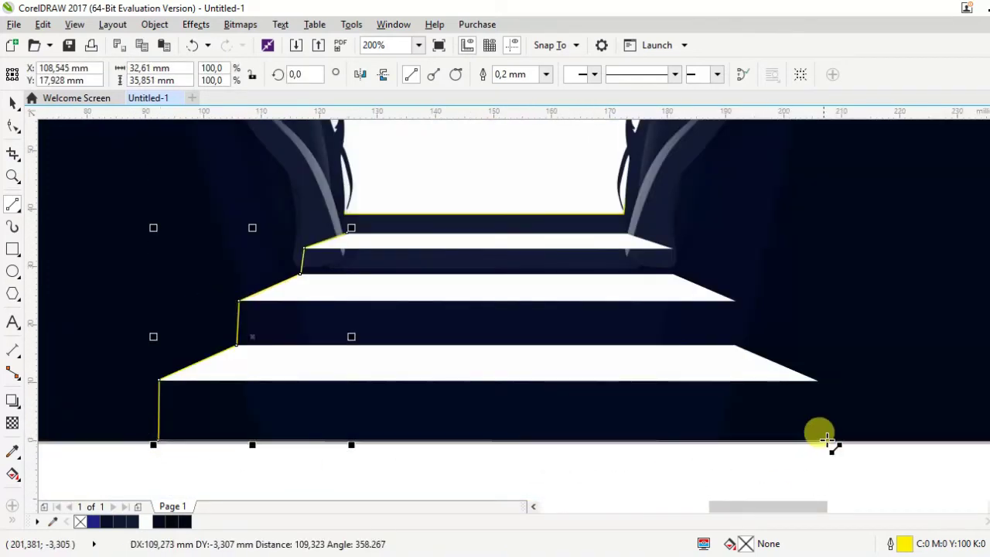
scroll(827, 441, "up", 2)
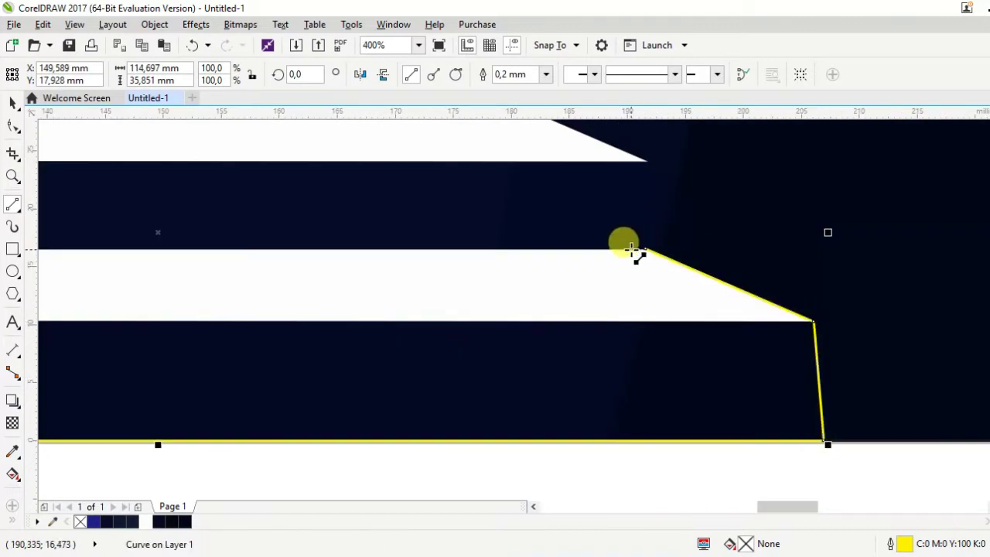
Continue the stepped outline along the risers and close it at its start point.
left_click(652, 158)
left_click_drag(652, 158, 524, 186)
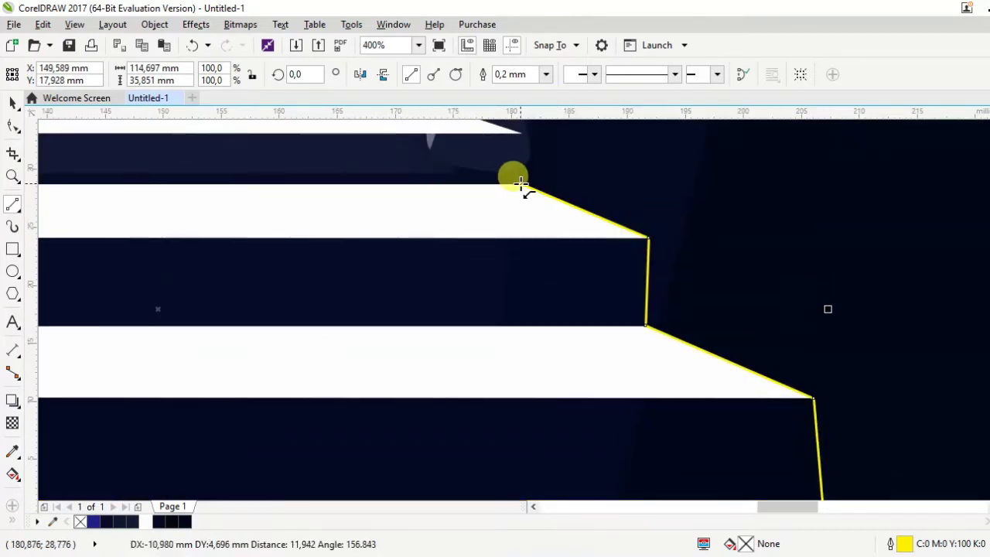
left_click(522, 133)
scroll(522, 133, "up", 1)
scroll(557, 215, "left", 2)
scroll(206, 222, "left", 3)
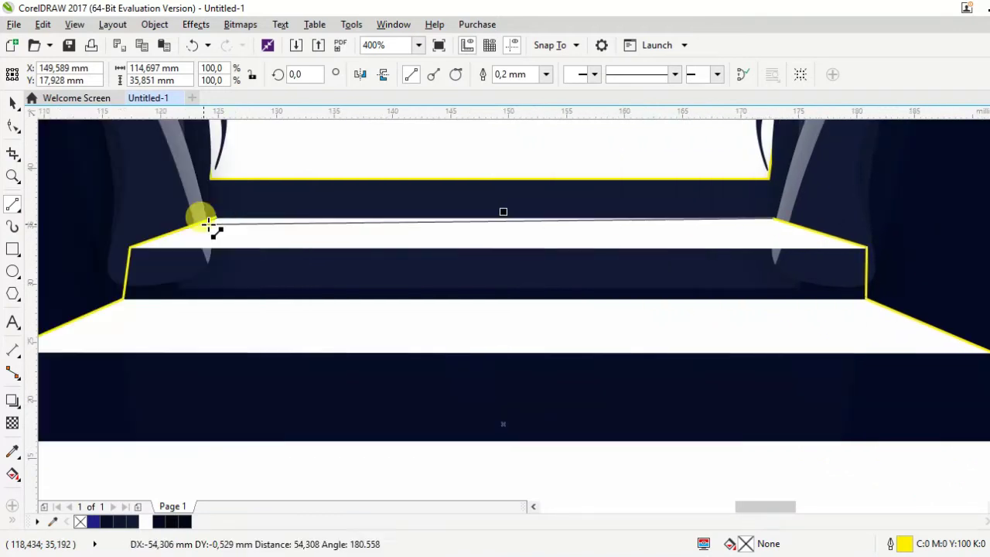
left_click(318, 204)
scroll(318, 204, "down", 1)
Fill the stepped shape navy C97 M97 Y62 K44, remove its outline, and place it behind the white steps.
left_click(132, 521)
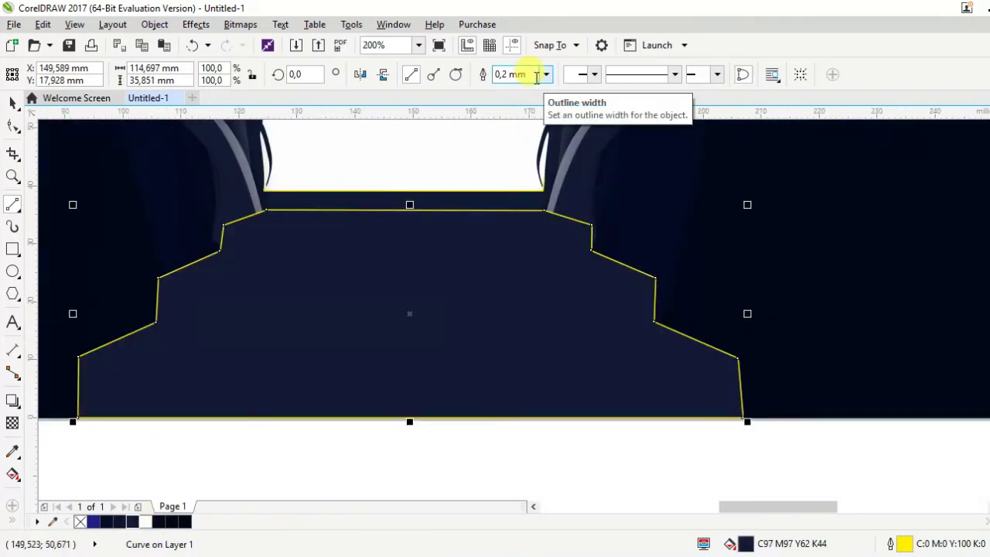
left_click(82, 521)
scroll(864, 429, "down", 1)
left_click(311, 267)
left_click(307, 352)
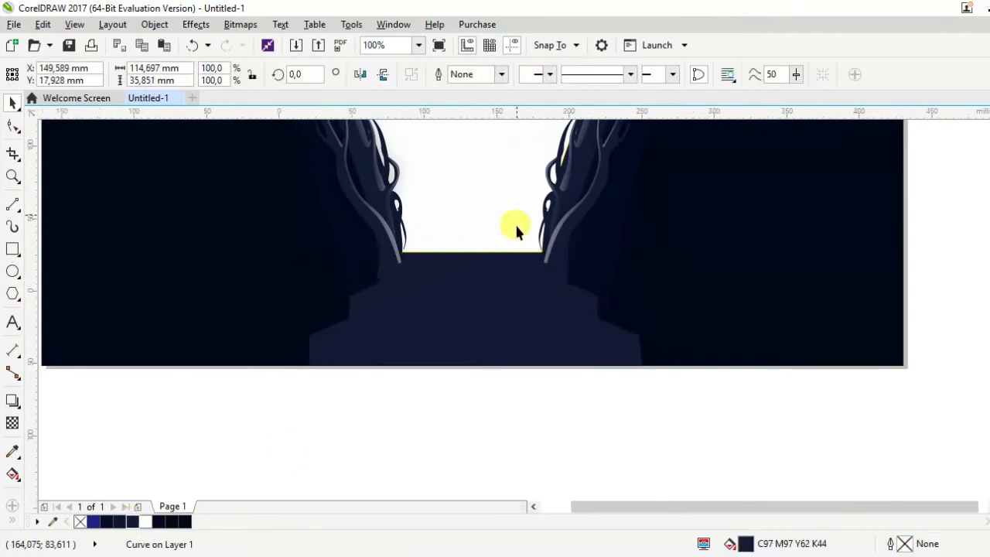
scroll(641, 376, "down", 1)
left_click(531, 356)
scroll(531, 356, "up", 1)
left_click(506, 325)
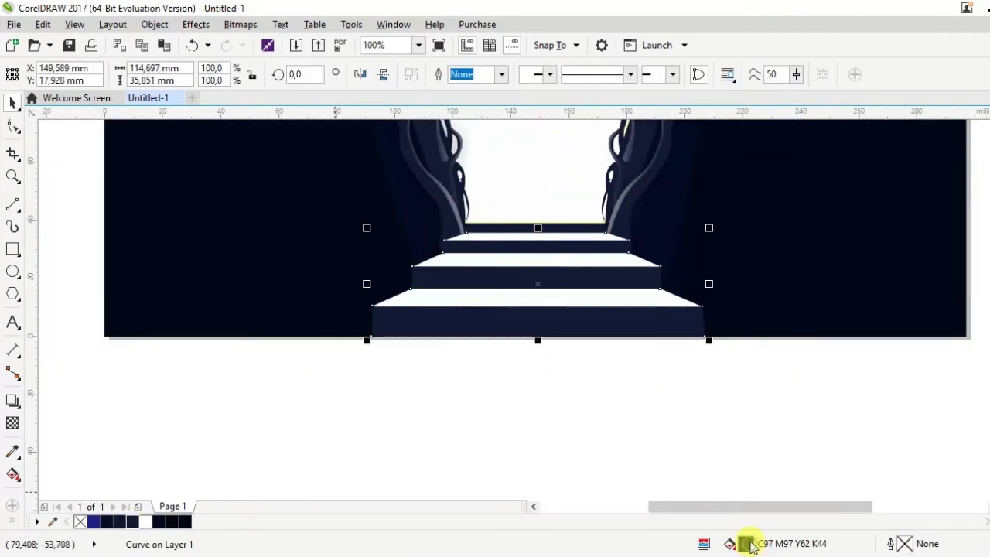
double_click(747, 544)
Give the stair shape a vertical linear fountain fill with two dark navy nodes.
left_click(304, 159)
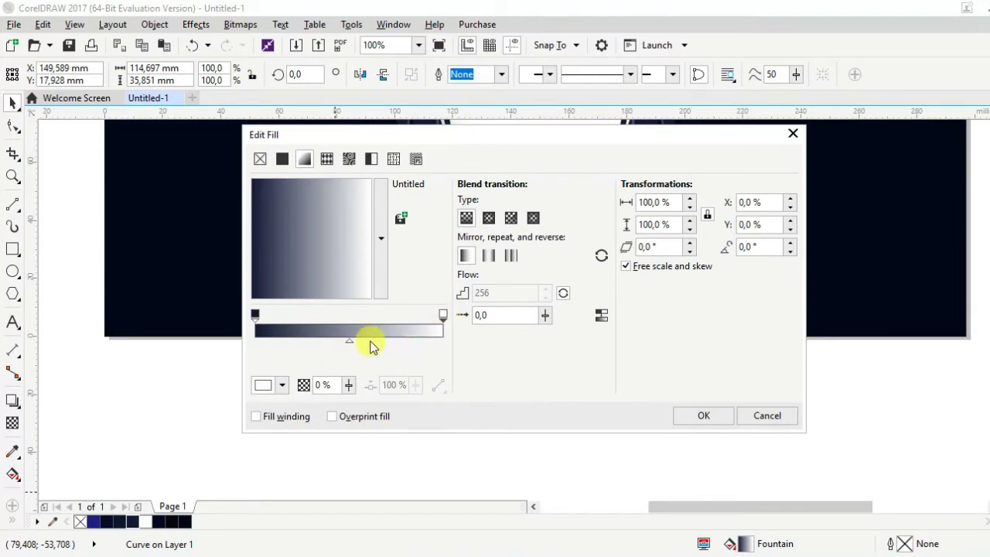
left_click(282, 385)
left_click(193, 309)
mouse_move(310, 205)
left_mouse_down()
mouse_move(311, 236)
mouse_move(312, 225)
left_mouse_up()
left_click(303, 345)
double_click(256, 315)
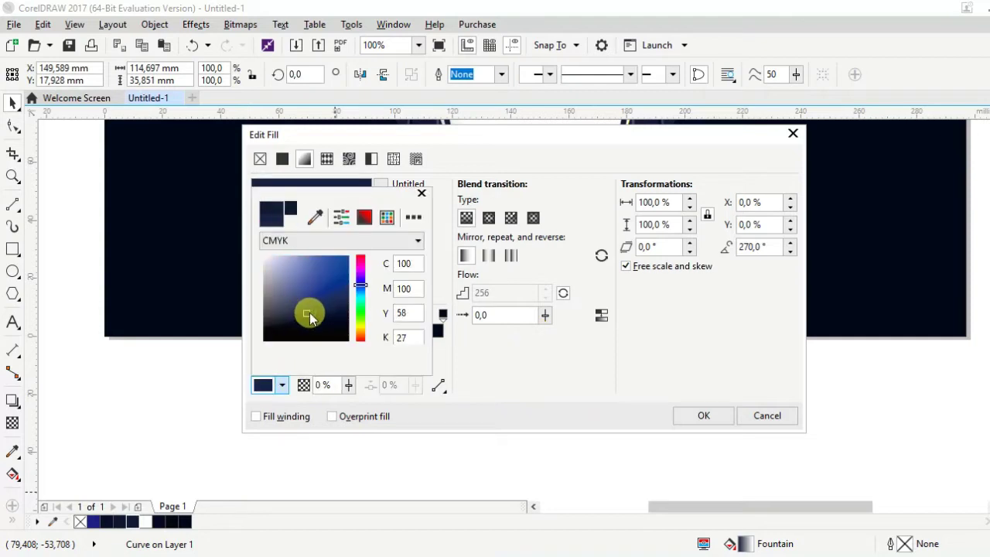
left_click(704, 415)
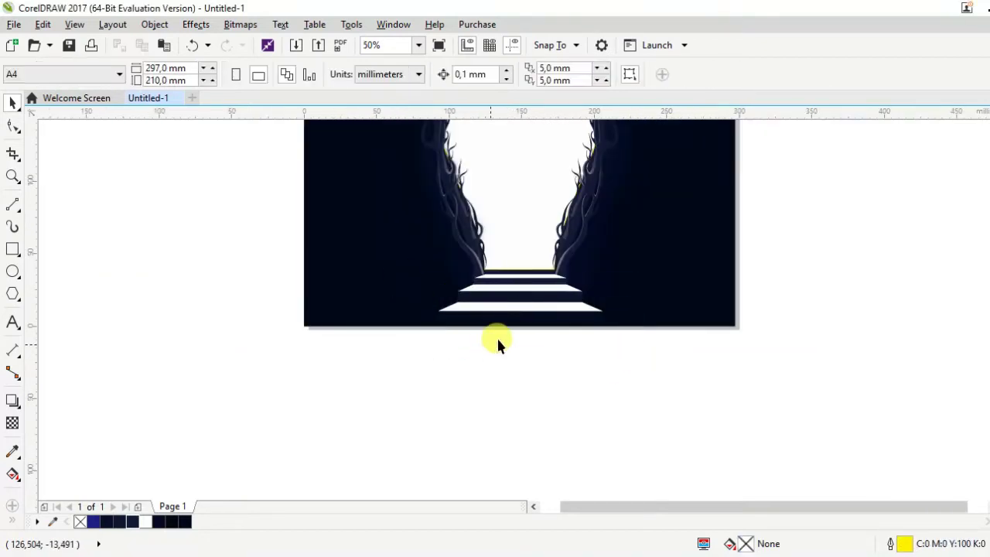
Apply a gradient transparency to the stair shape, angled toward the upper left.
left_click(14, 418)
mouse_move(544, 123)
left_mouse_down()
mouse_move(495, 224)
mouse_move(541, 329)
left_mouse_up()
left_click_drag(524, 227, 462, 205)
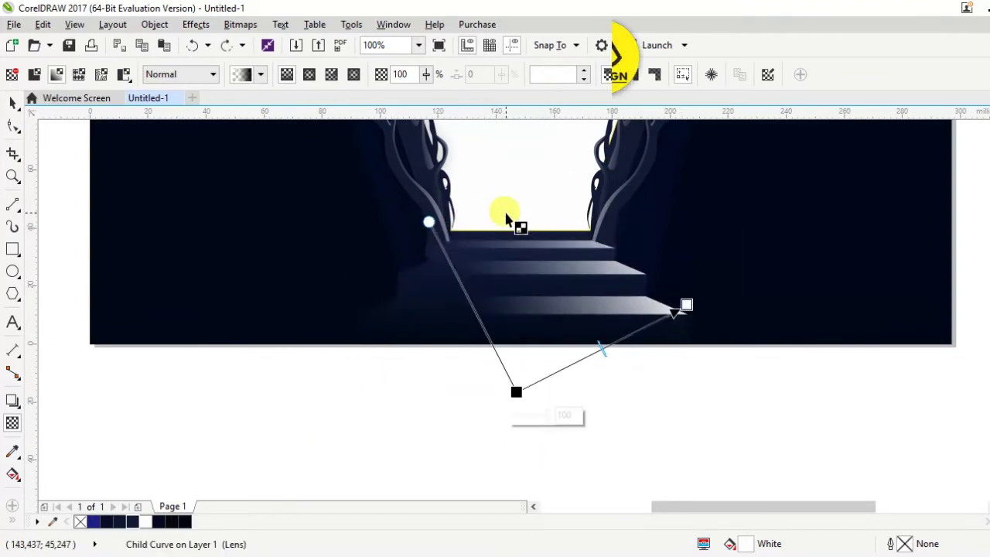
Give the top step a linear transparency that fades vertically downward.
left_click(13, 423)
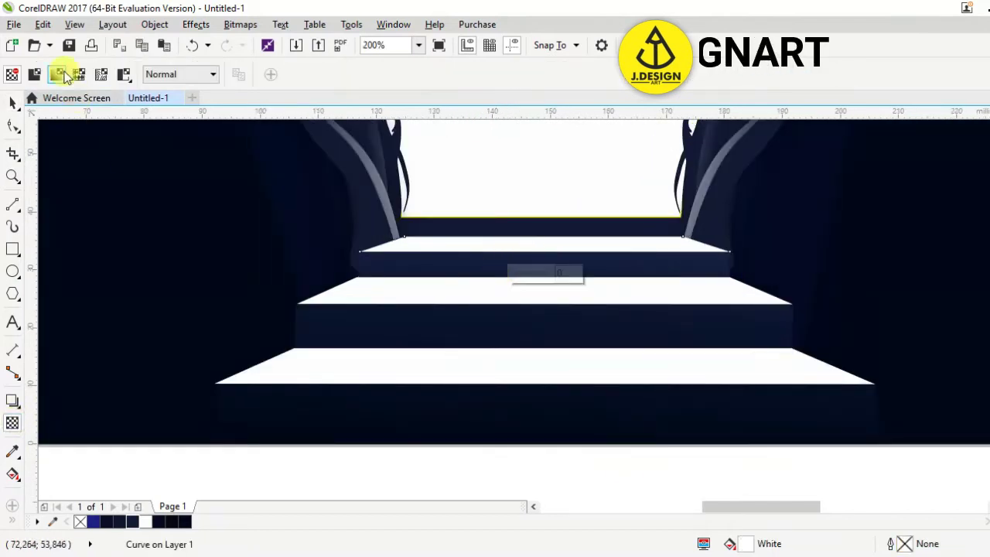
left_click(57, 73)
mouse_move(491, 270)
left_mouse_down()
mouse_move(508, 221)
mouse_move(515, 245)
left_mouse_up()
scroll(514, 246, "up", 3)
left_click_drag(517, 183, 515, 205)
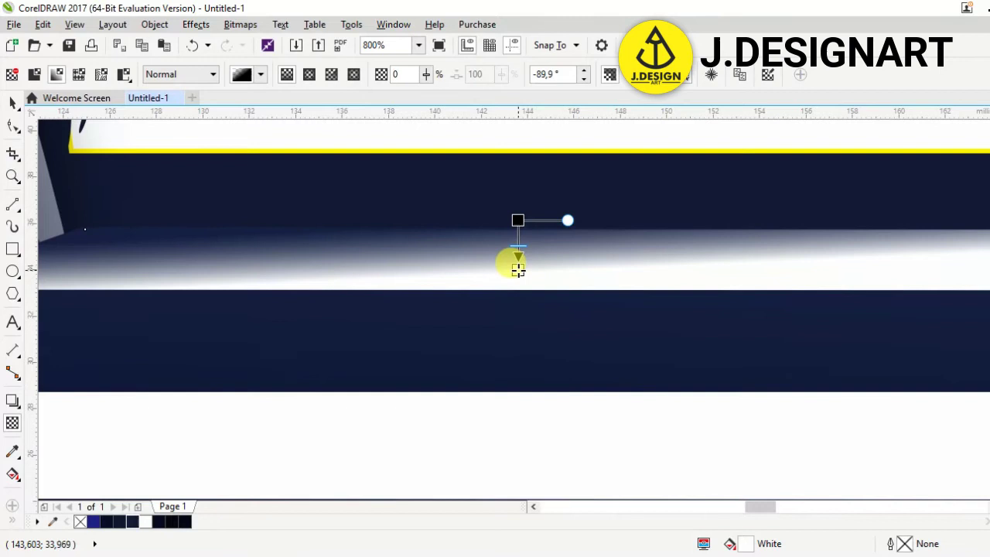
scroll(518, 269, "down", 2)
scroll(541, 289, "up", 1)
Give the next step a linear transparency running straight down, adjusting where it ends.
left_click(524, 283)
left_click_drag(66, 281, 499, 244)
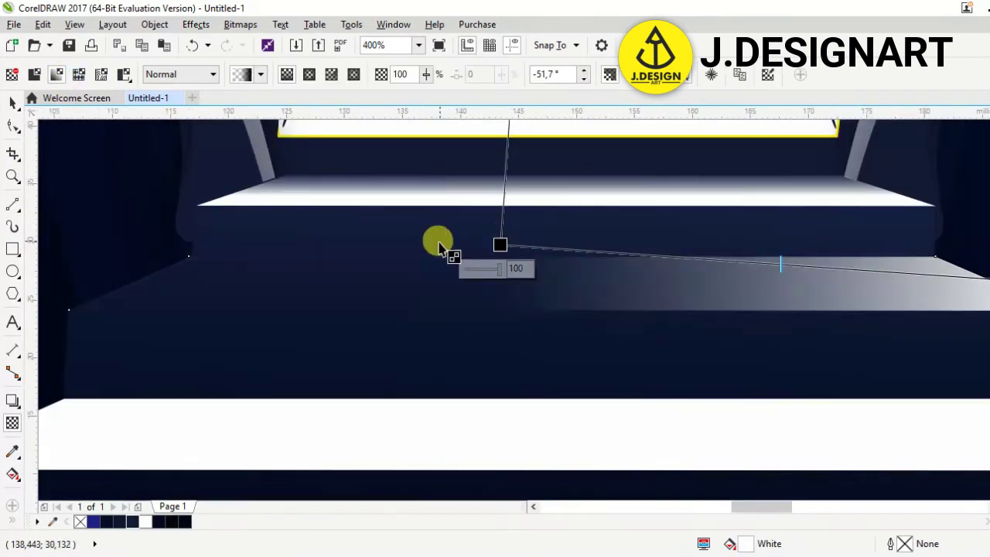
scroll(439, 246, "down", 1)
scroll(469, 276, "up", 1)
left_click_drag(470, 283, 477, 280)
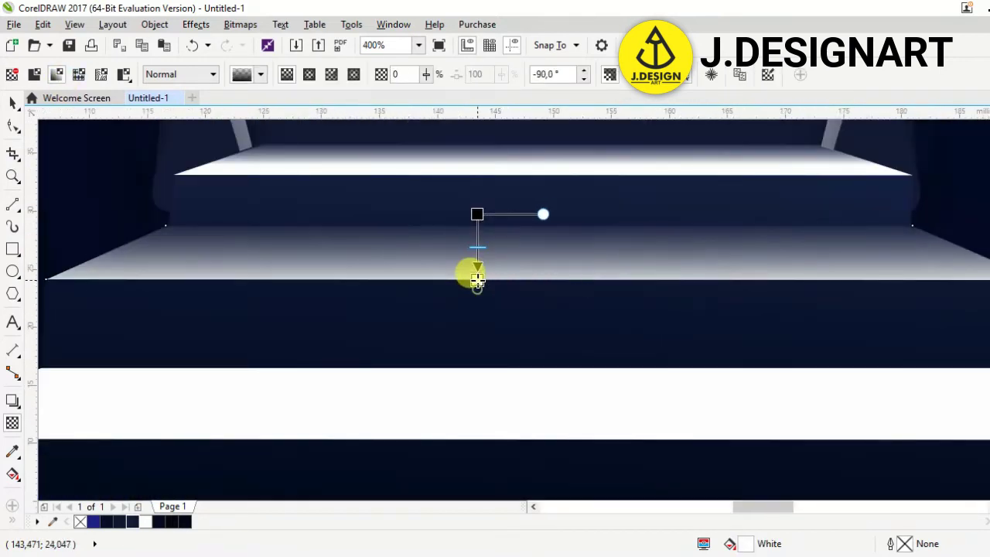
left_click_drag(471, 217, 471, 219)
scroll(471, 219, "down", 2)
scroll(508, 283, "up", 1)
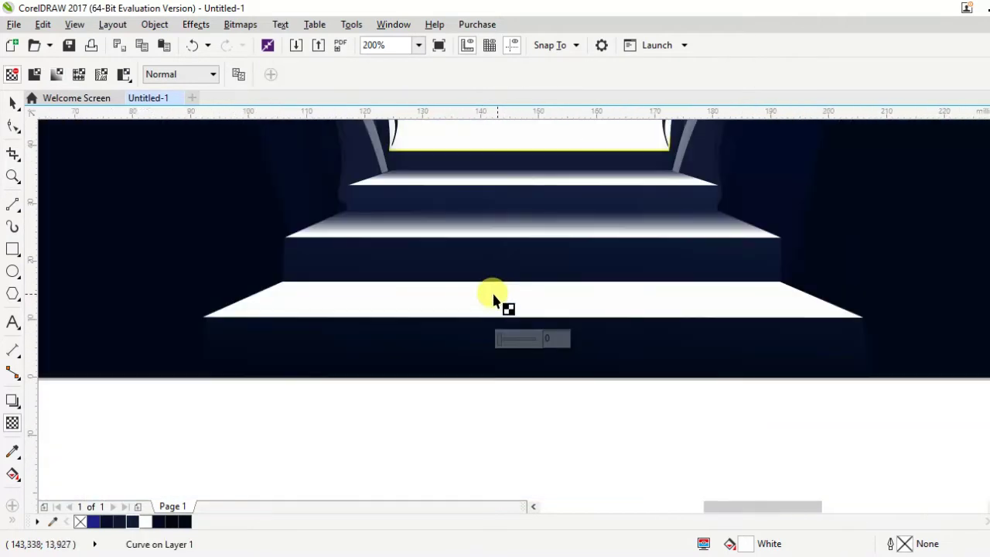
Fade the bottom step from top to bottom and adjust its fade strength.
left_click(469, 272)
left_click_drag(477, 277, 475, 336)
scroll(480, 316, "up", 1)
scroll(479, 322, "down", 2)
scroll(475, 345, "up", 1)
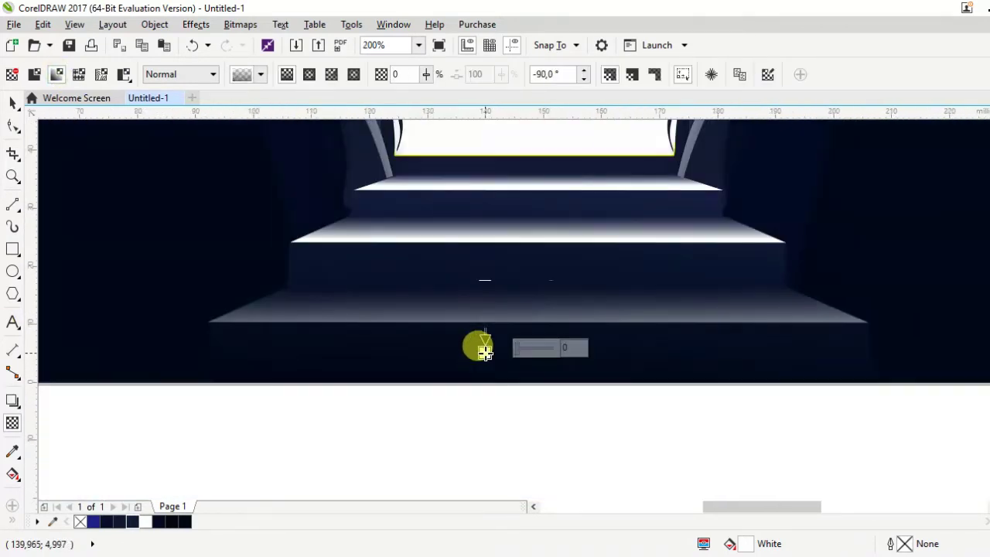
left_click(483, 273)
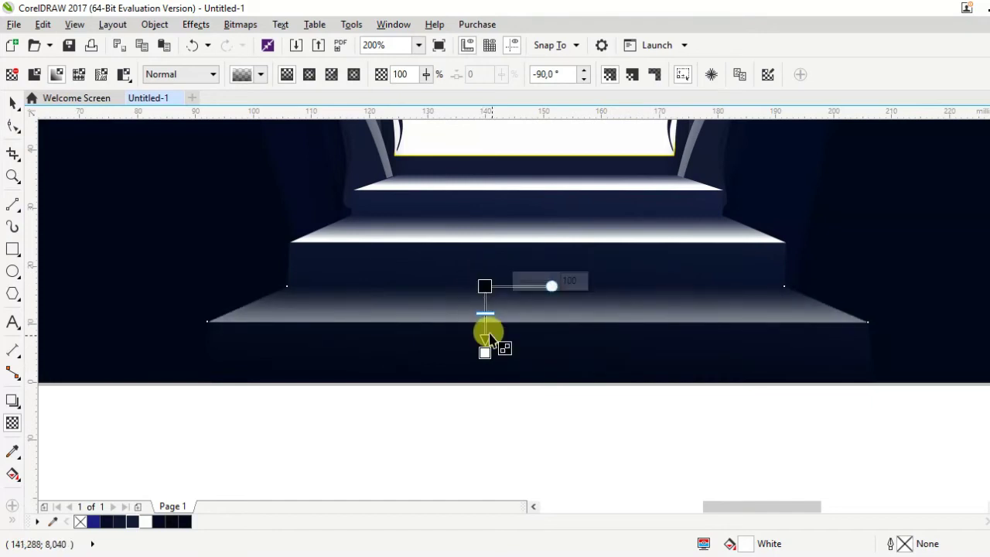
Add a fading transparency to the remaining stair step and return to the Pick tool.
key("space")
scroll(639, 364, "down", 1)
scroll(640, 366, "up", 1)
key("space")
left_click(515, 293)
scroll(575, 279, "up", 2)
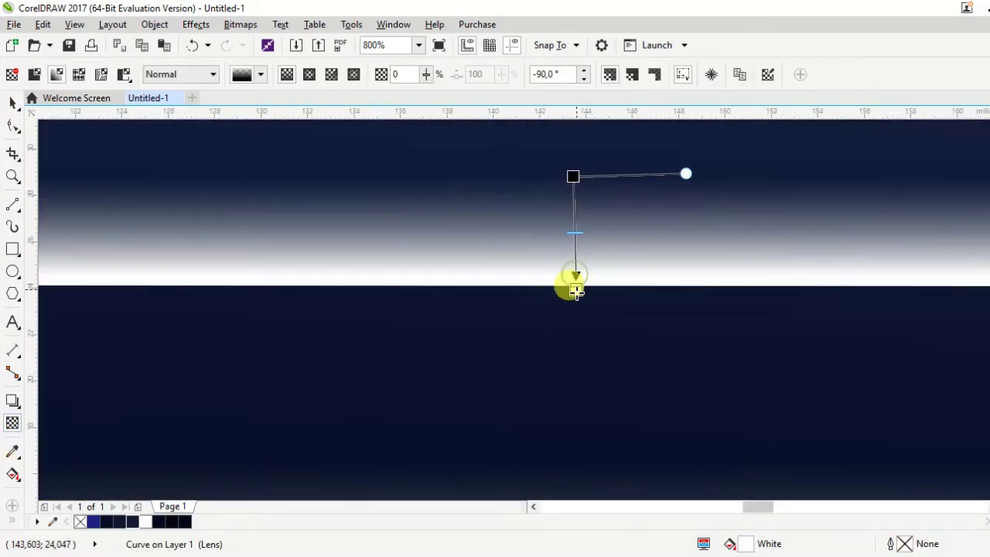
scroll(573, 295, "down", 2)
key("space")
scroll(643, 433, "down", 1)
Select the stairs' drop shadow group to inspect it.
scroll(694, 433, "down", 1)
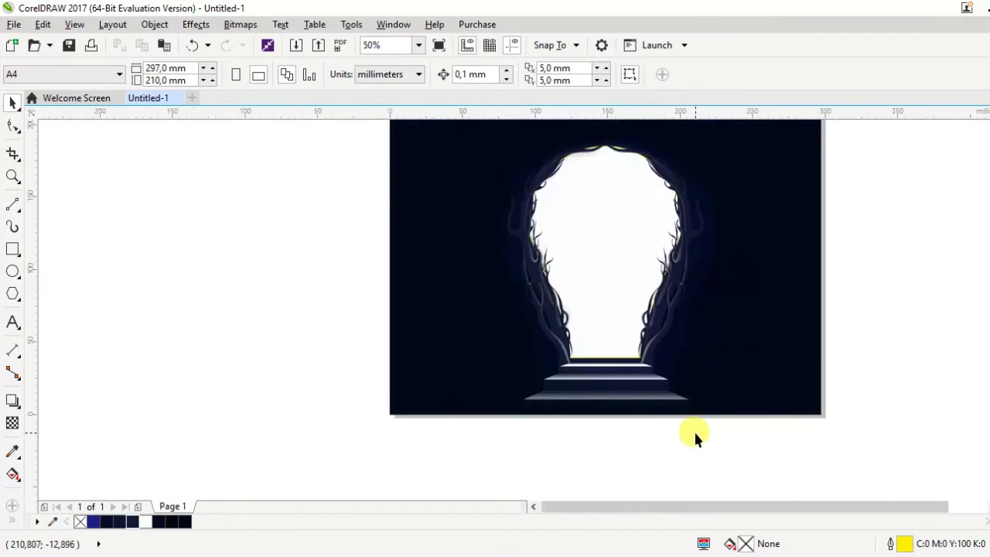
scroll(694, 433, "up", 3)
left_click(655, 331)
scroll(614, 276, "down", 1)
scroll(621, 335, "down", 1)
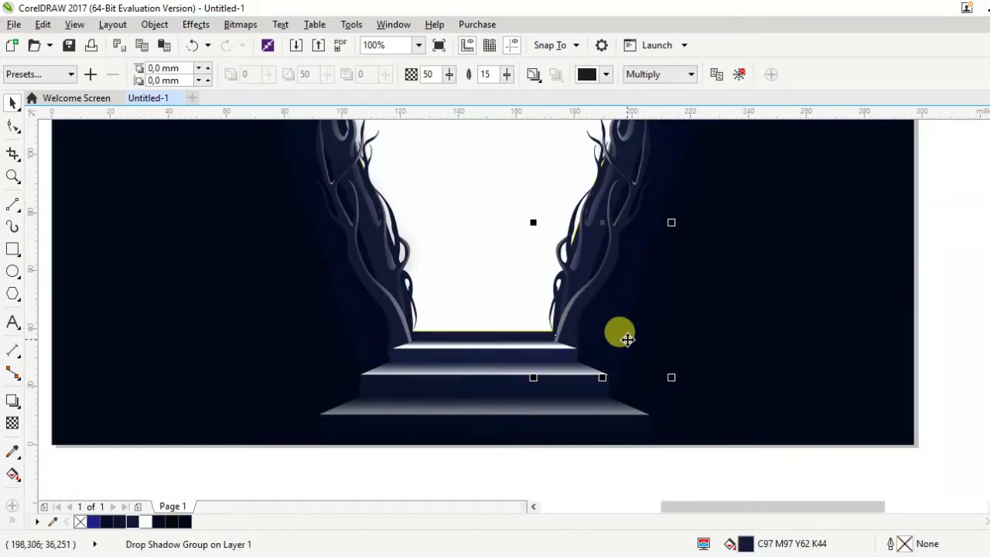
left_click(621, 335)
scroll(619, 340, "down", 2)
scroll(608, 213, "up", 4)
scroll(603, 327, "down", 4)
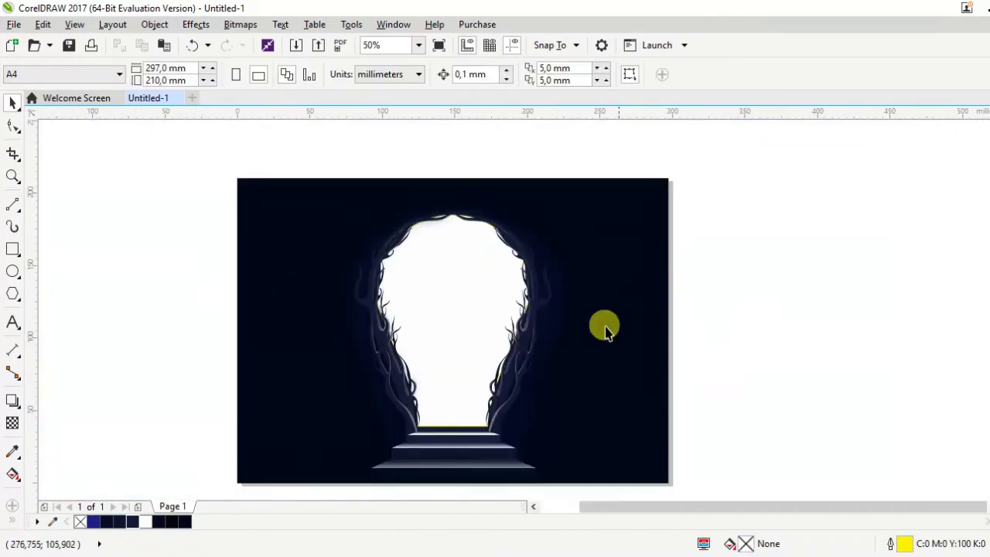
scroll(445, 458, "up", 4)
scroll(534, 402, "down", 2)
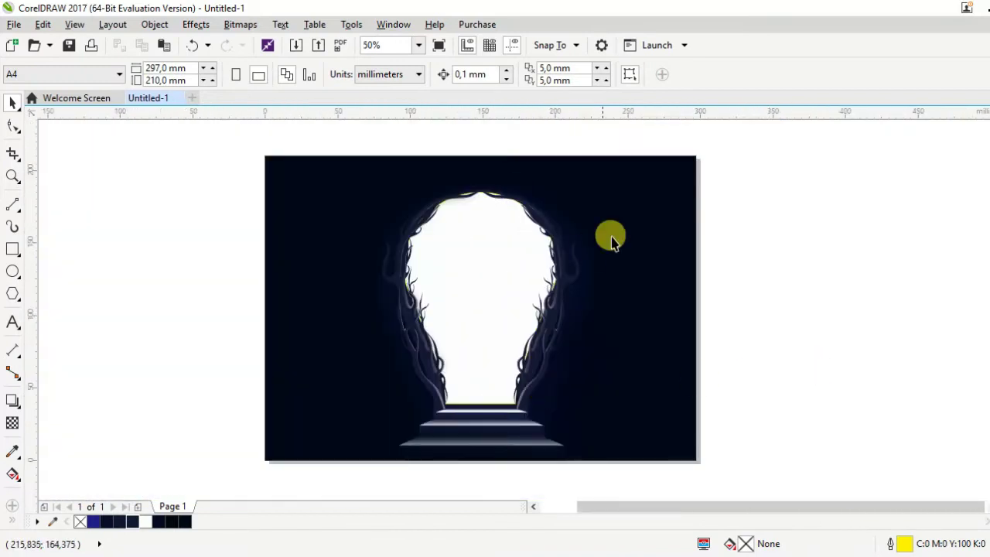
Marquee-select all keyhole artwork and scale it up to about 168.6 × 215.8 mm.
left_click_drag(562, 473, 341, 165)
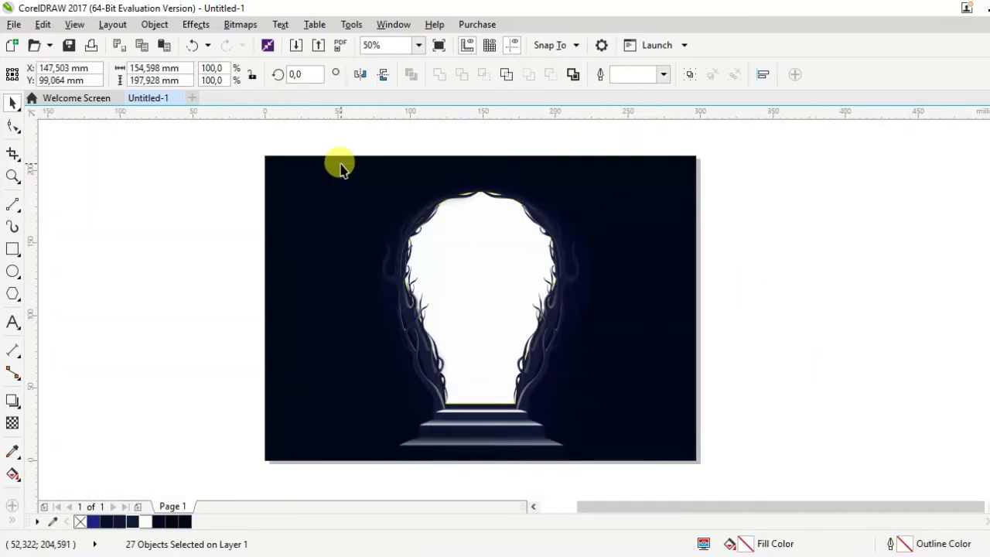
left_click_drag(596, 456, 611, 467)
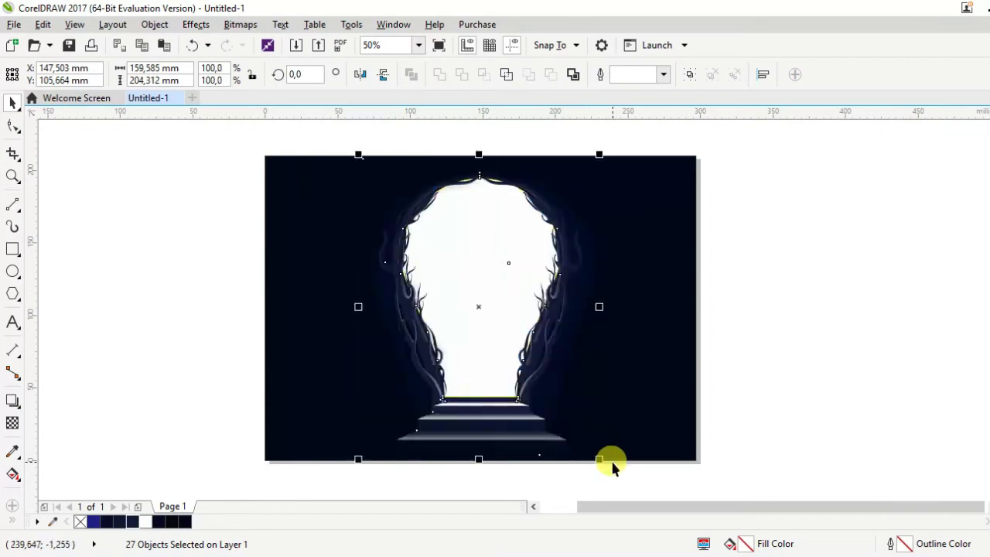
left_click_drag(600, 156, 608, 144)
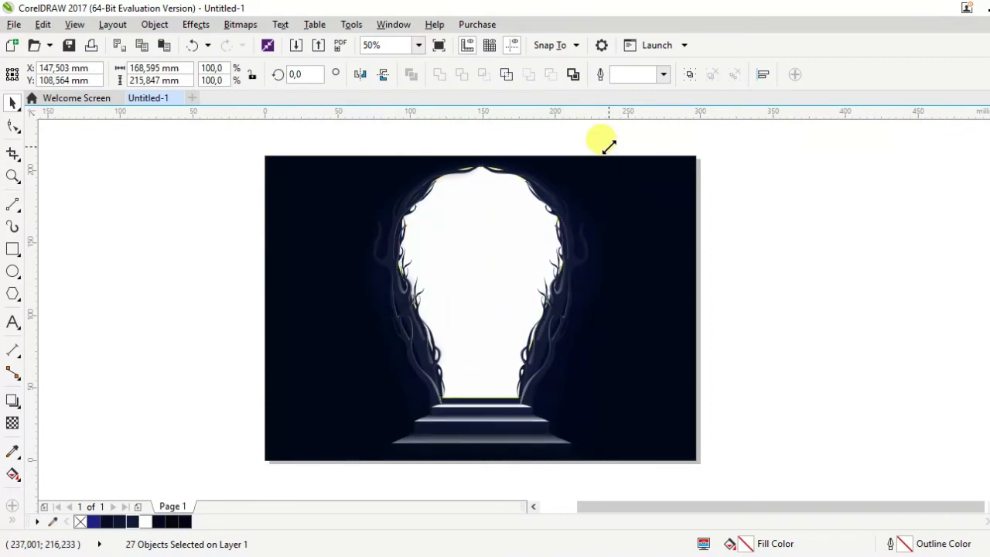
left_click(455, 295)
scroll(441, 391, "up", 3)
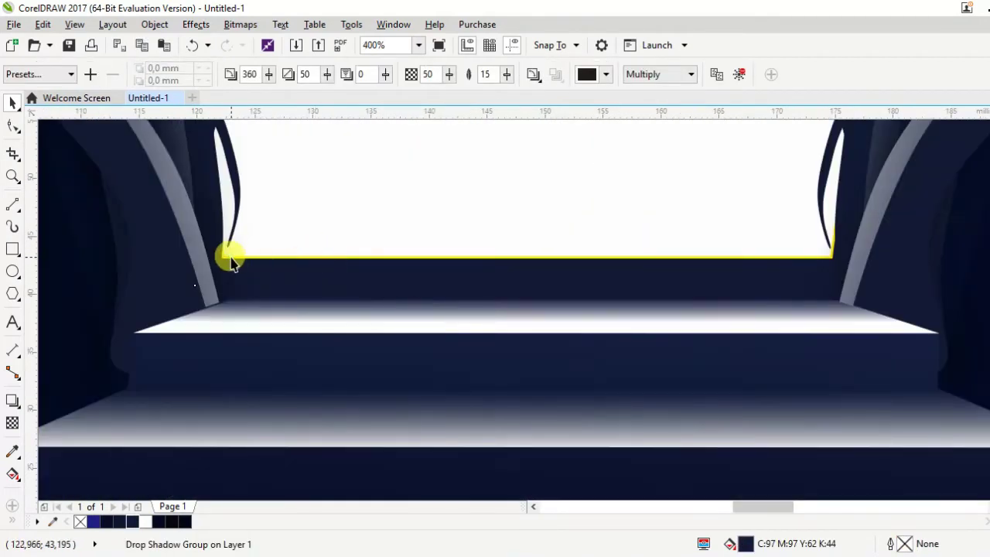
scroll(415, 265, "down", 1)
scroll(453, 161, "down", 3)
scroll(491, 342, "up", 3)
Fill the white keyhole opening with palette blue (C100 M0 Y0 K0), then reselect it.
scroll(455, 335, "down", 3)
left_click(455, 335)
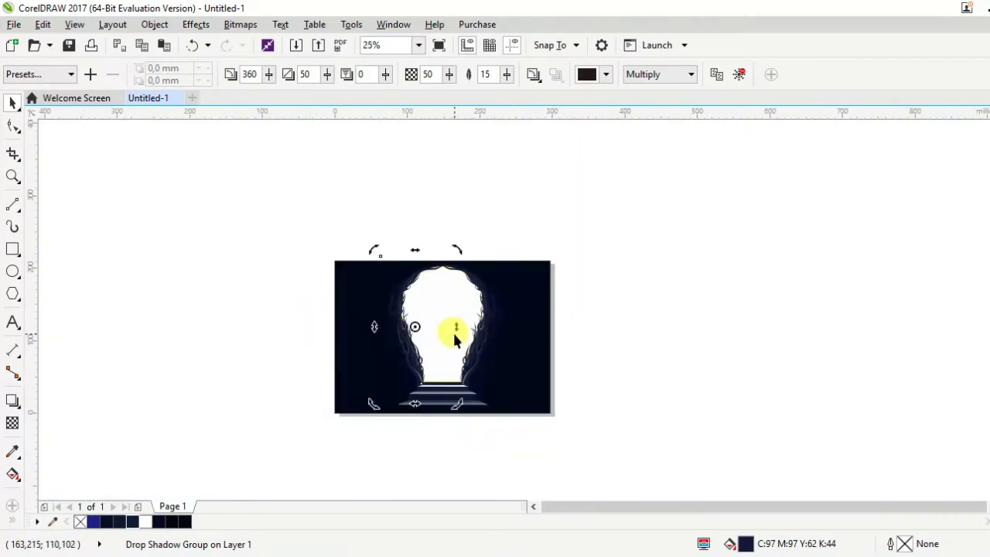
scroll(453, 330, "up", 1)
left_click(170, 524)
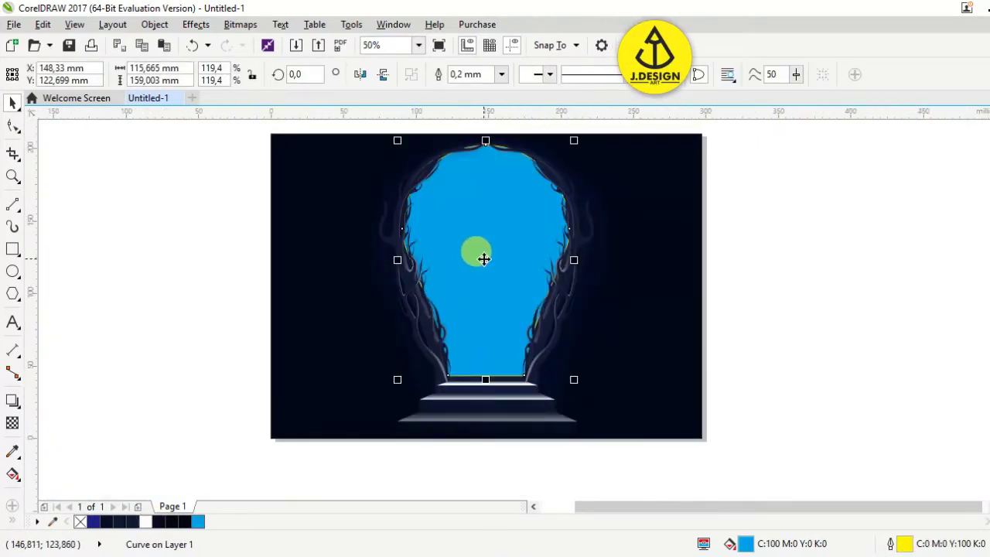
left_click(709, 356)
scroll(464, 267, "down", 1)
scroll(465, 267, "up", 1)
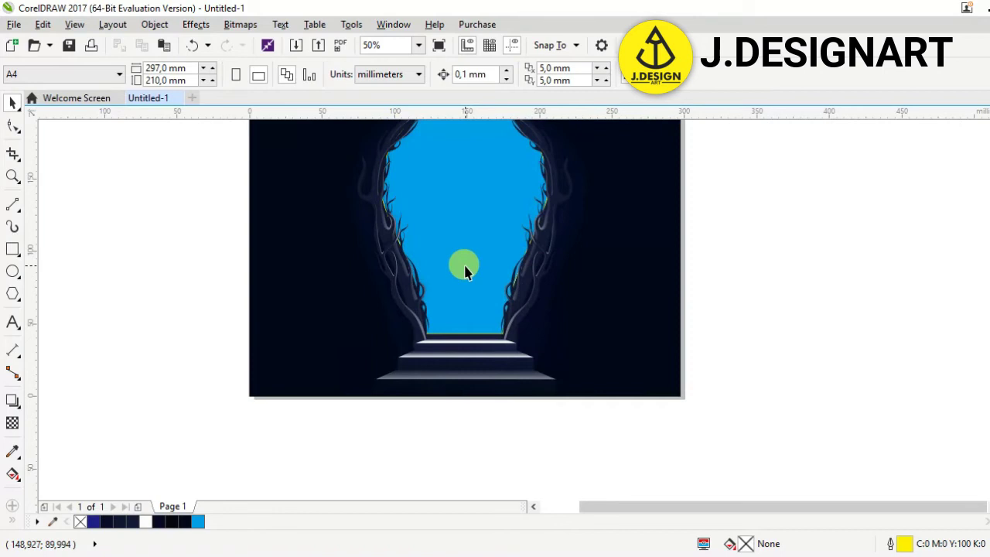
left_click(483, 175)
scroll(485, 186, "down", 1)
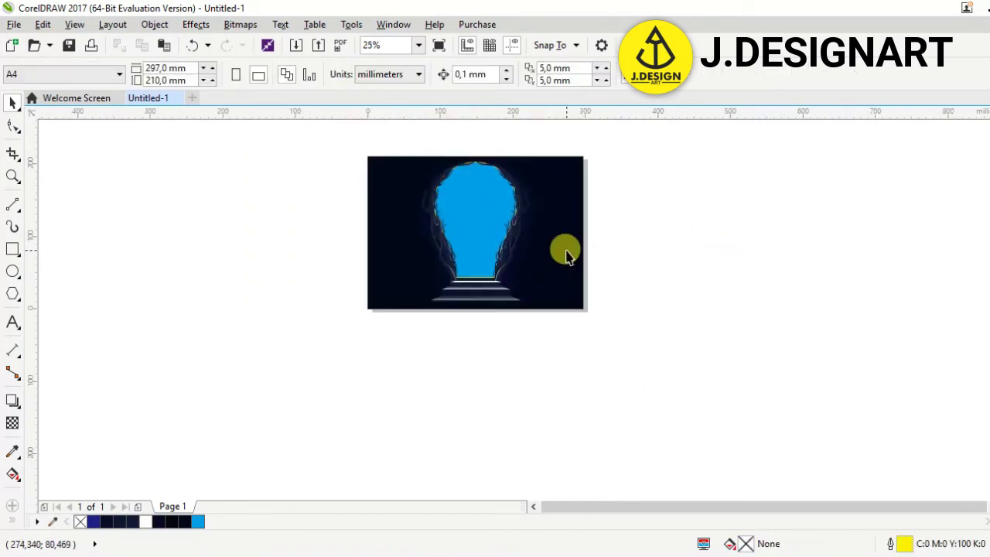
scroll(454, 223, "up", 1)
left_click(454, 223)
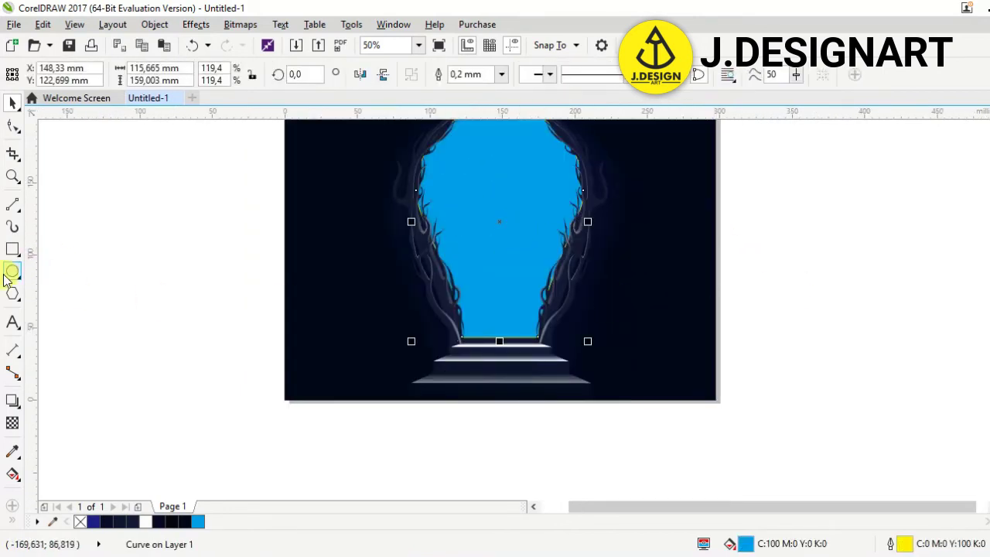
Try a fountain fill on the keyhole opening, then undo it.
double_click(745, 544)
left_click(304, 159)
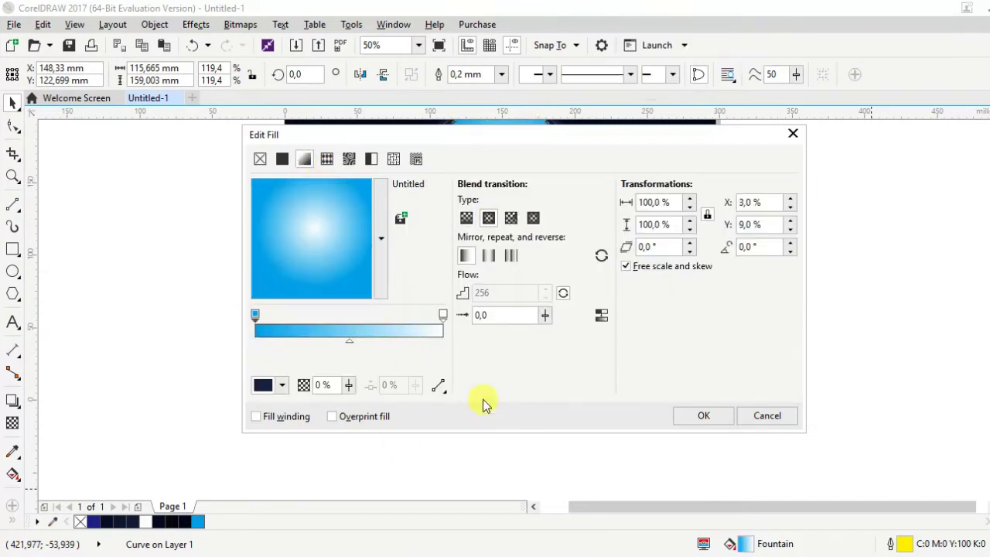
left_click(283, 385)
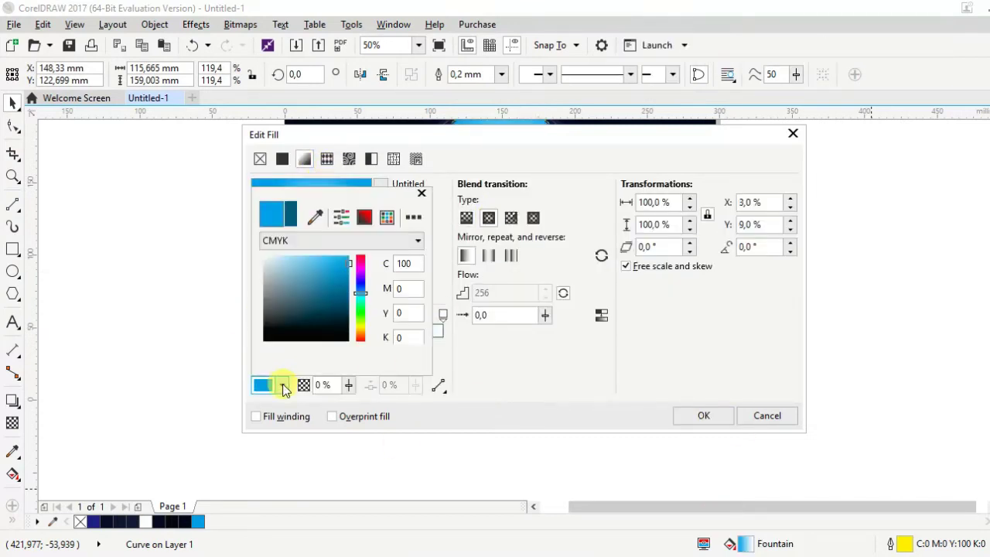
left_click(700, 416)
key("ctrl+z")
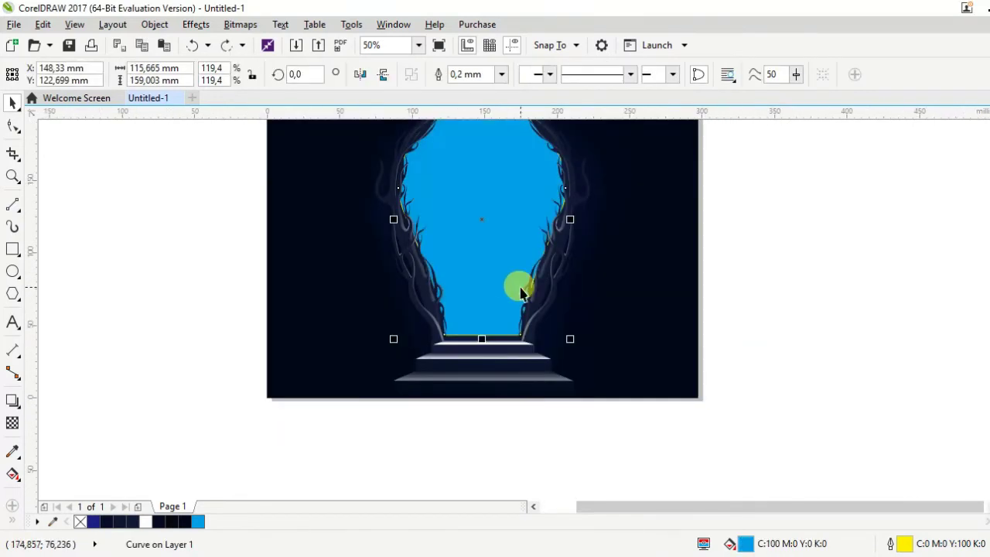
scroll(497, 232, "down", 1)
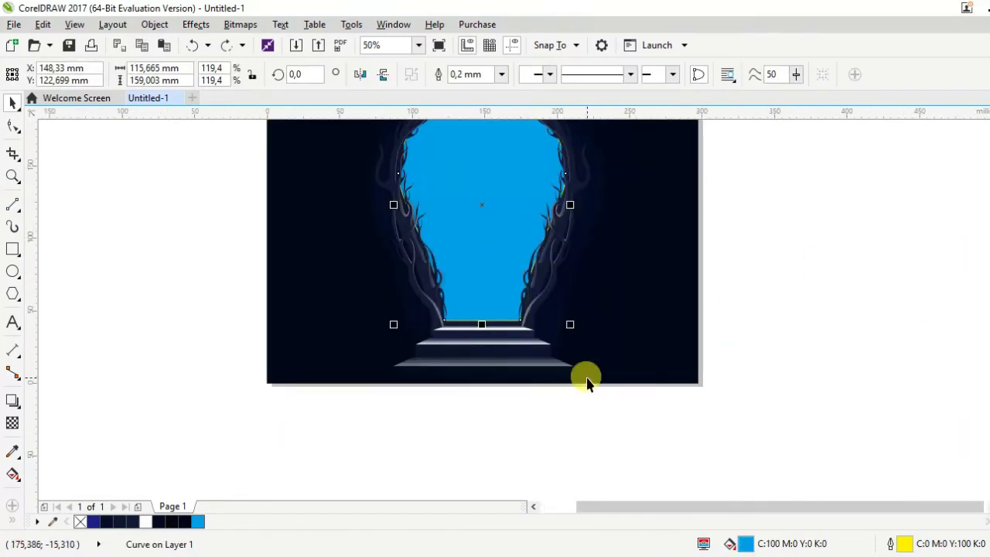
Apply a radial fountain fill with a darker blue node, centre shifted up, midpoint toward light.
double_click(745, 544)
left_click(304, 158)
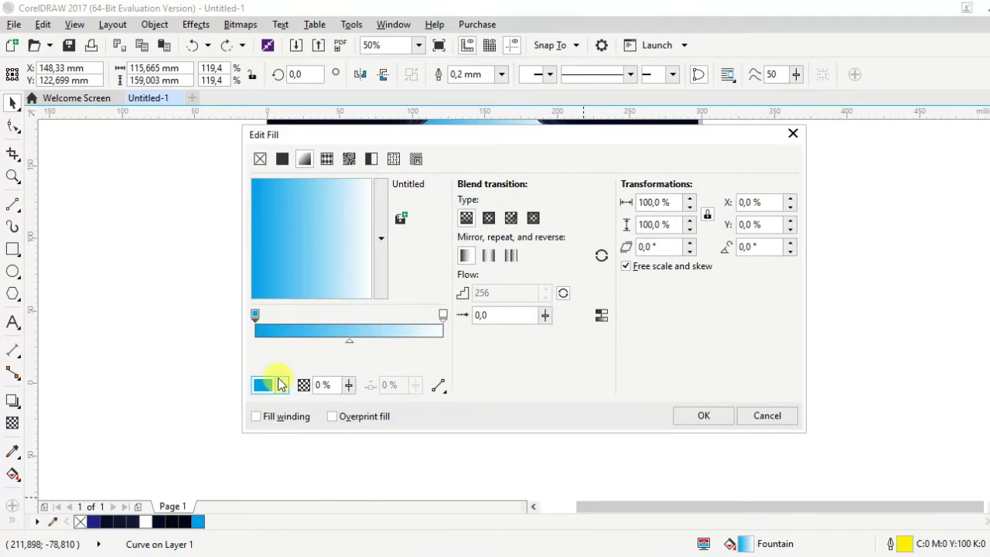
left_click(281, 384)
left_click(306, 292)
left_click(421, 193)
left_click(488, 217)
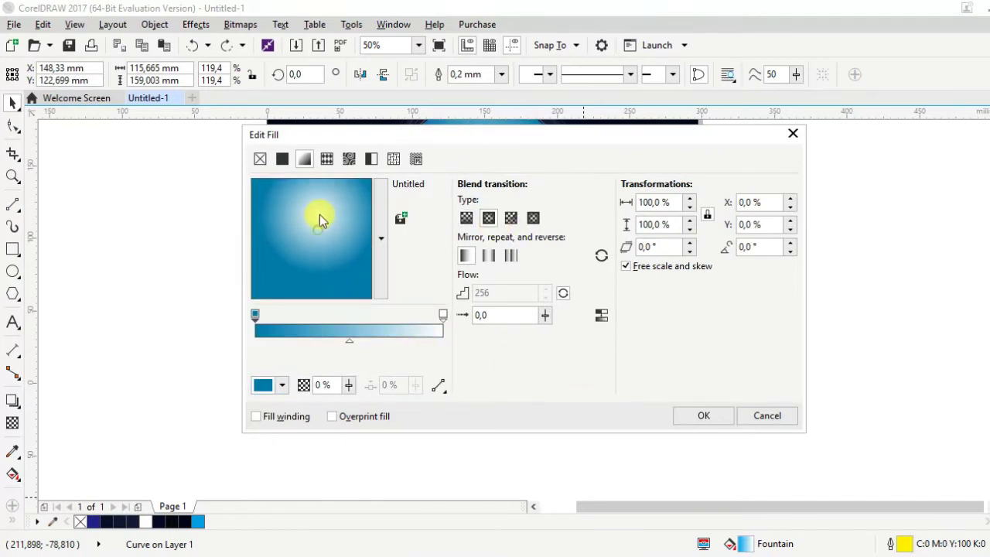
left_click_drag(321, 215, 305, 232)
left_click_drag(349, 344, 382, 344)
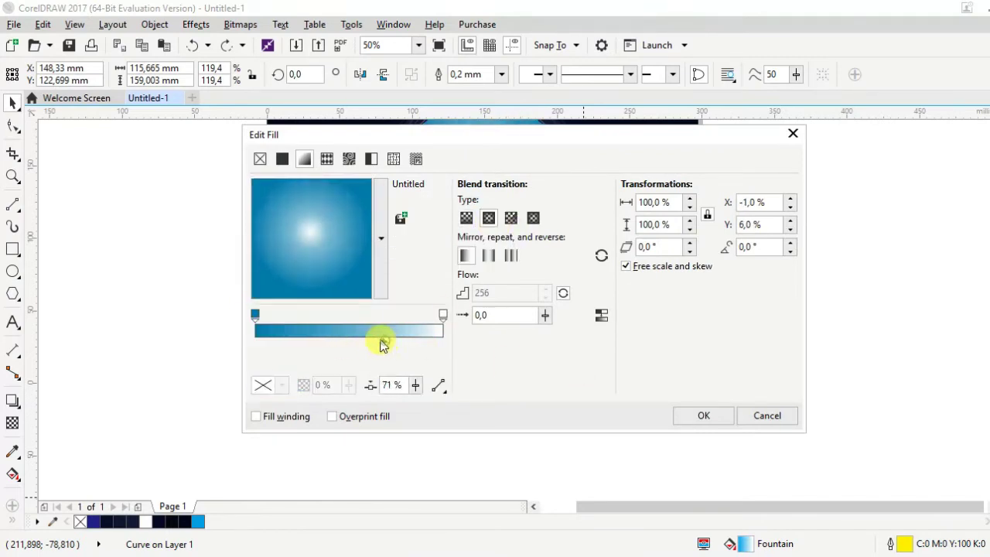
key("Return")
Recheck the radial fill settings, confirm them, and reselect the keyhole shape.
scroll(396, 302, "right", 1)
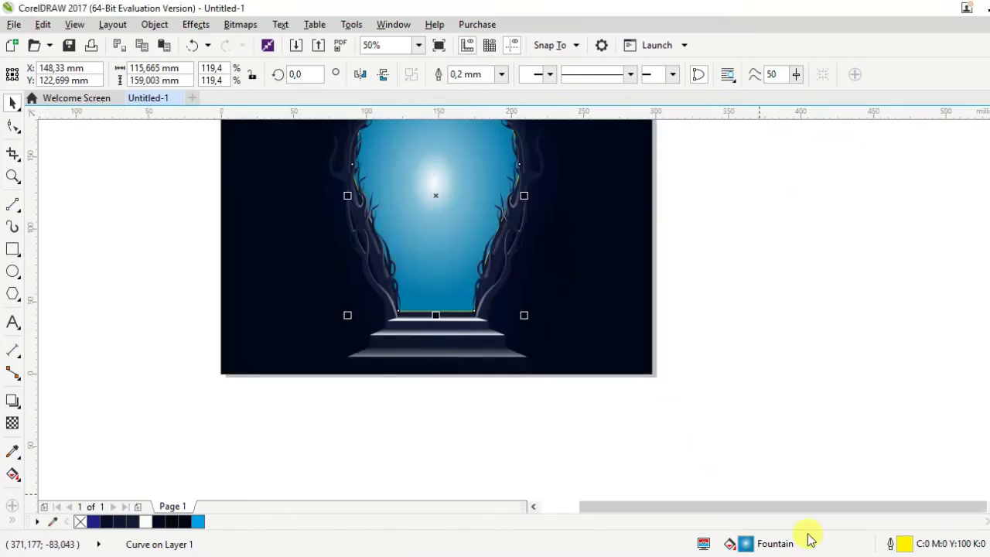
double_click(810, 539)
left_click(703, 405)
scroll(449, 255, "down", 1)
left_click(444, 281)
scroll(431, 292, "up", 3)
scroll(431, 292, "down", 1)
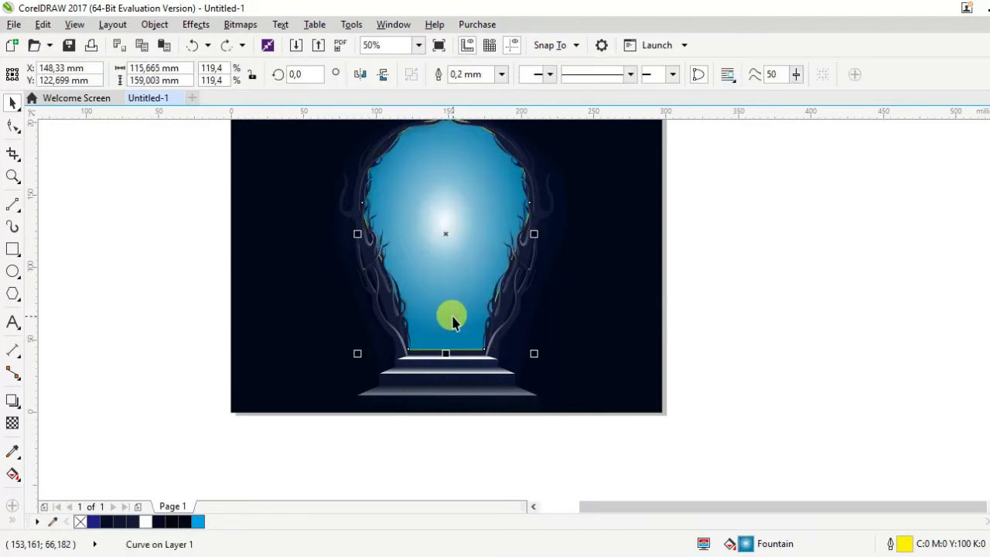
Try merging the keyhole opening with the dark background, then restore it and deselect.
left_click(618, 354, "shift")
left_click(460, 71)
left_click(477, 236)
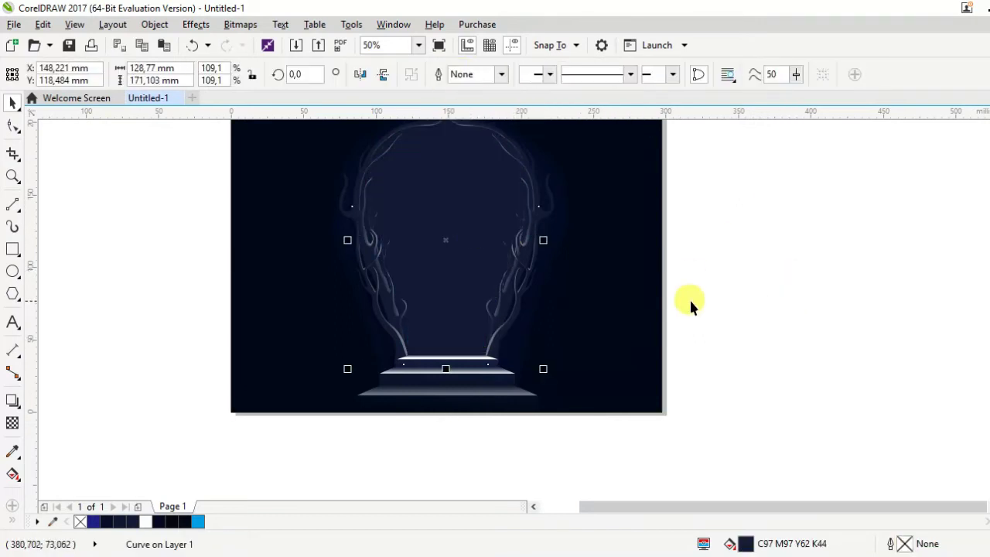
left_click(533, 194, "shift")
left_click(462, 74)
scroll(486, 360, "up", 2)
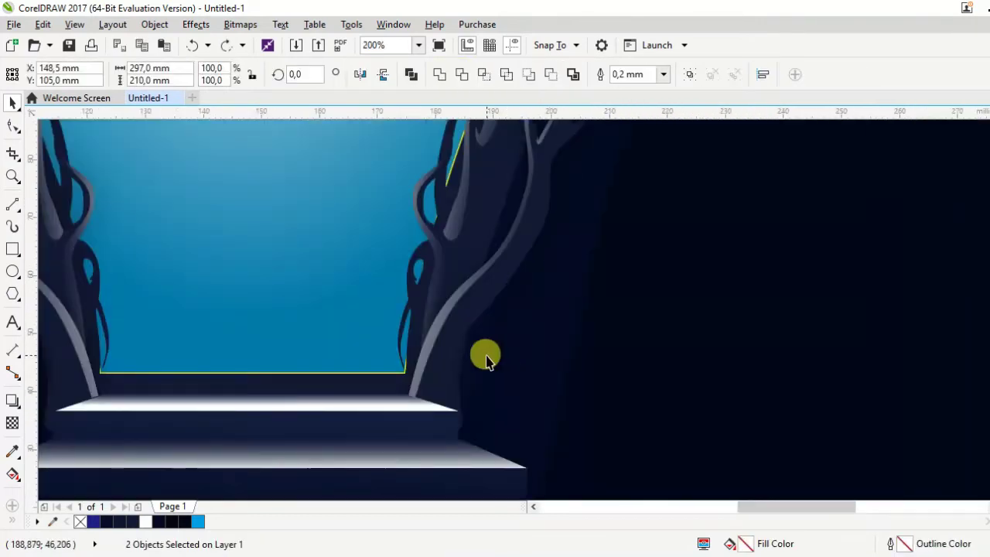
scroll(486, 359, "down", 1)
scroll(464, 193, "up", 1)
scroll(526, 248, "down", 1)
scroll(524, 246, "down", 1)
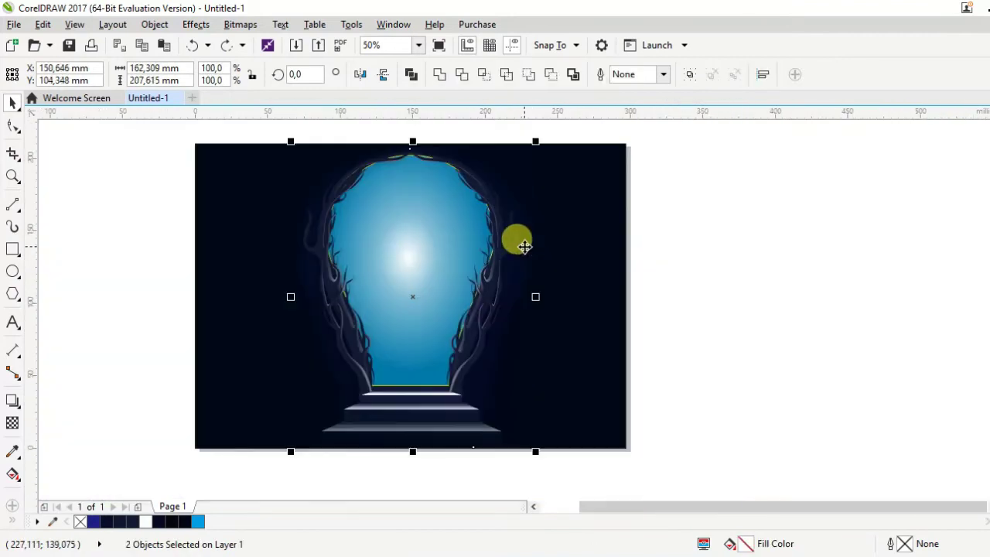
left_click(700, 232)
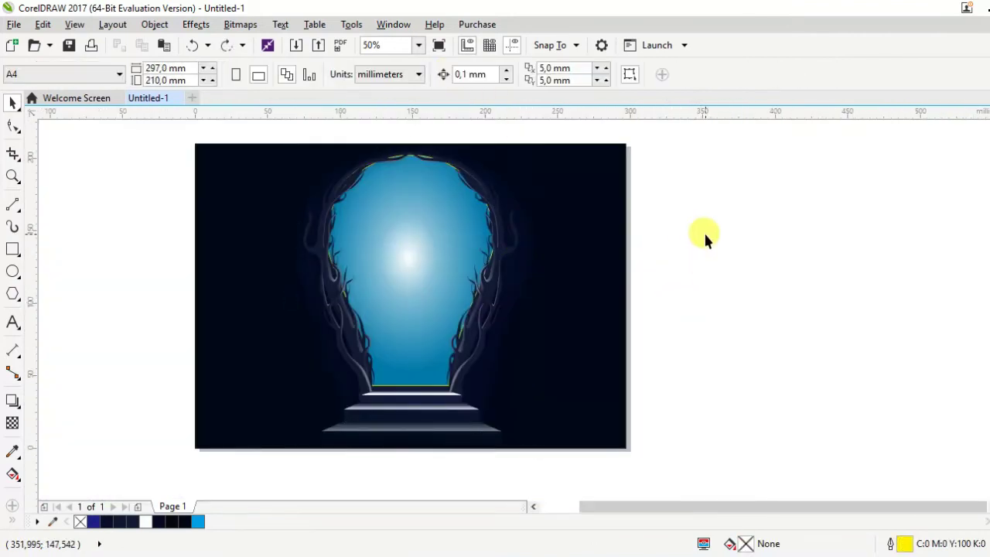
Merge the selected arch artwork pieces into a single shape and select it.
left_click(503, 288)
scroll(433, 379, "up", 2)
scroll(446, 387, "down", 1)
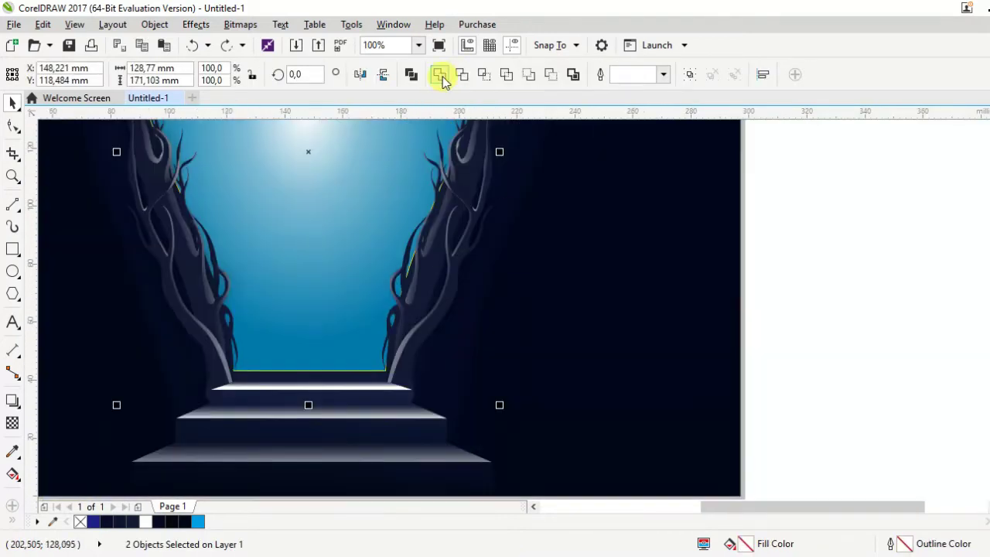
left_click(439, 74)
scroll(438, 242, "down", 1)
left_click(471, 265)
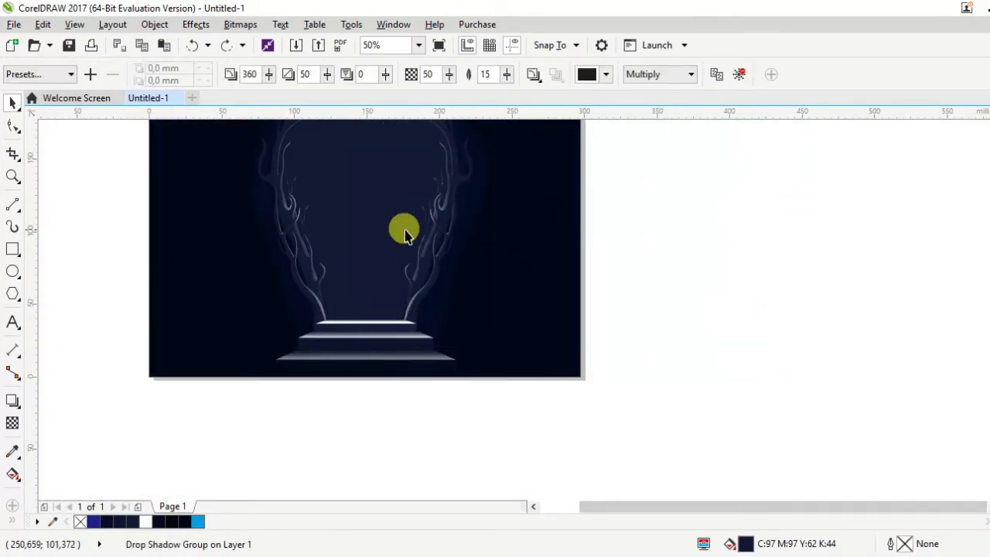
left_click(371, 225)
left_click(382, 216)
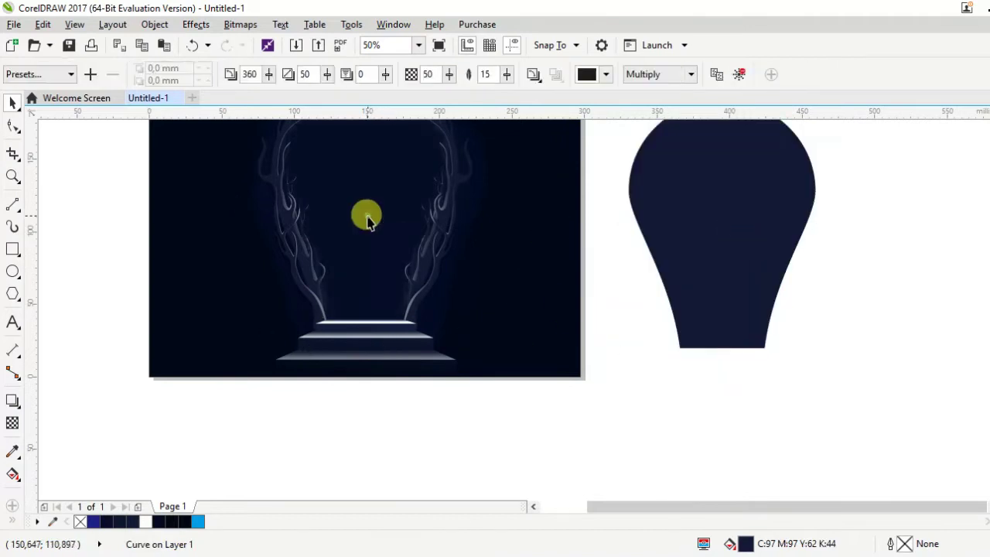
scroll(427, 306, "up", 1)
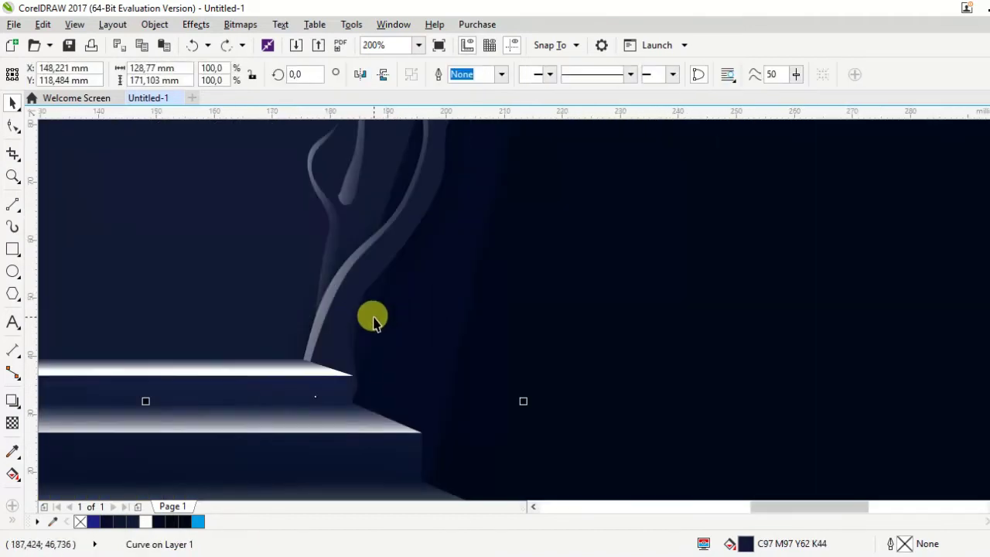
Select all scene objects to review them, then clear the selection.
key("ctrl+a")
scroll(738, 265, "down", 2)
left_click(738, 265)
scroll(418, 248, "up", 3)
scroll(352, 124, "down", 4)
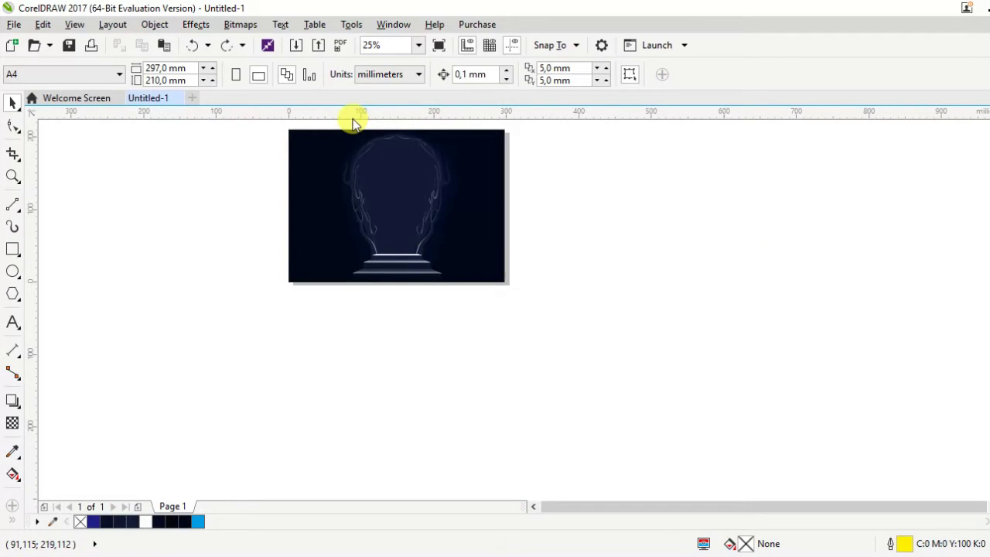
left_click(363, 151)
left_click(741, 224)
scroll(432, 165, "up", 1)
scroll(453, 223, "down", 1)
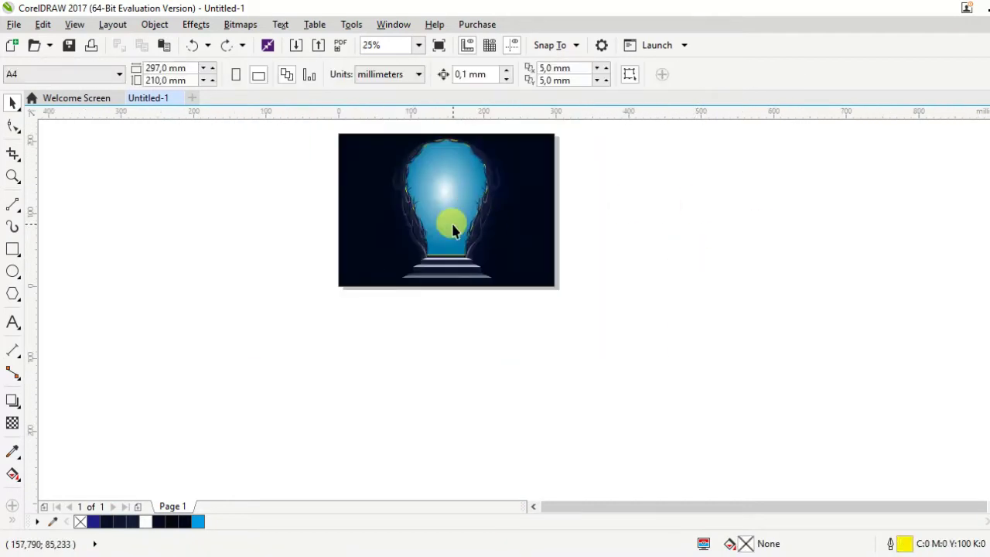
scroll(464, 193, "up", 1)
Check the arch opening's outline width options, then deselect it.
left_click(469, 166)
left_click(501, 73)
left_click(469, 88)
key("Escape")
scroll(513, 198, "down", 1)
scroll(505, 204, "up", 1)
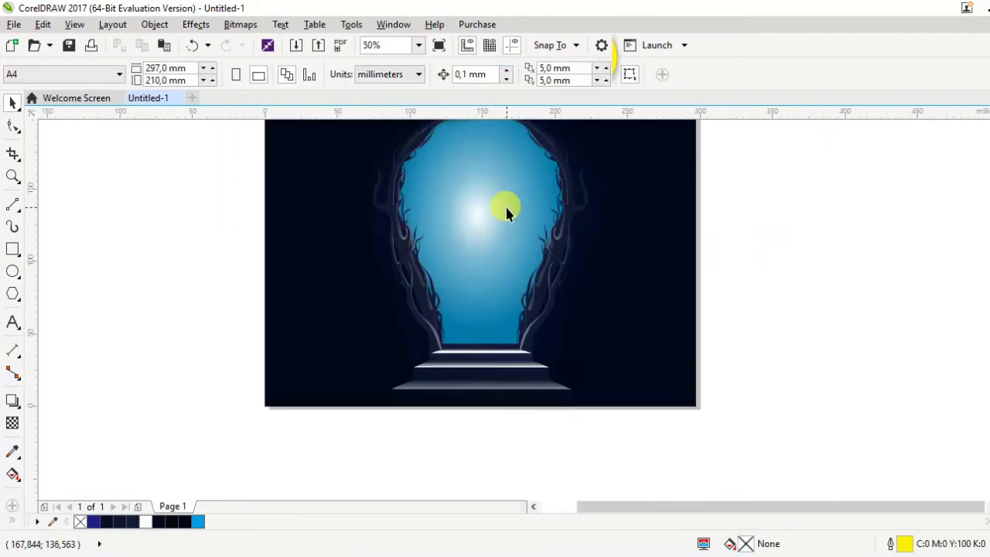
Shift the sky's fountain gradient centre and midpoint slider to the left.
left_click(12, 400)
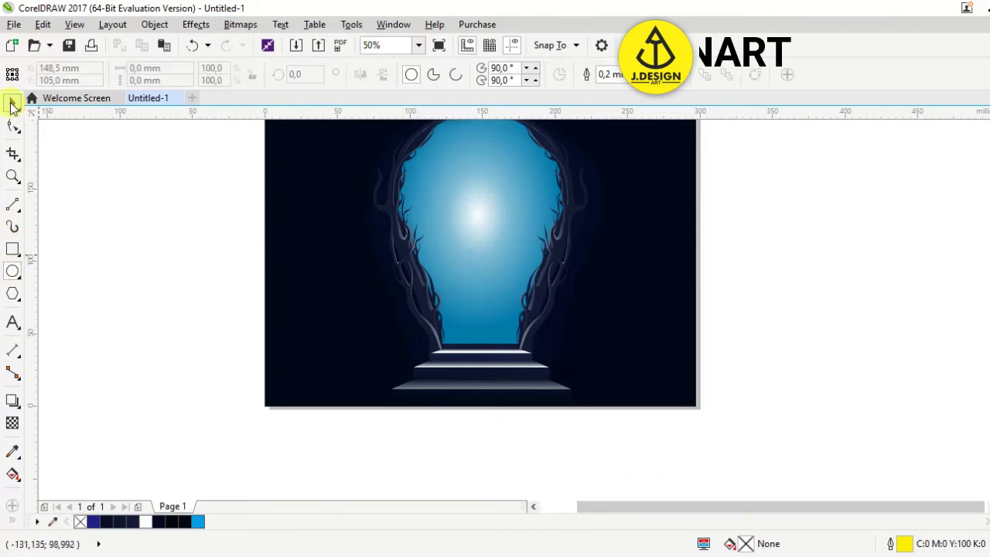
left_click(500, 219)
key("space")
key("F11")
left_click_drag(347, 236, 311, 216)
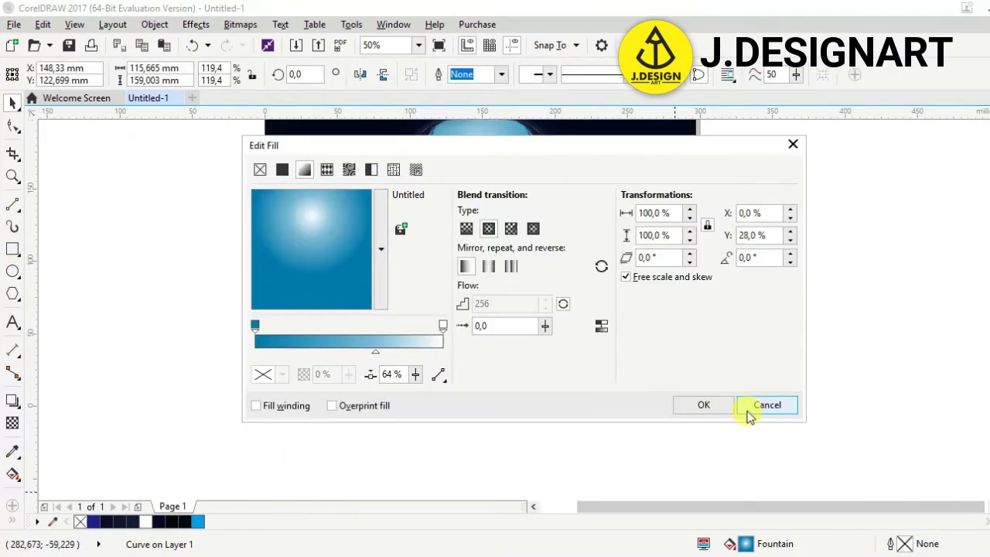
left_click(748, 414)
left_click(13, 270)
double_click(747, 544)
left_click_drag(375, 352, 349, 351)
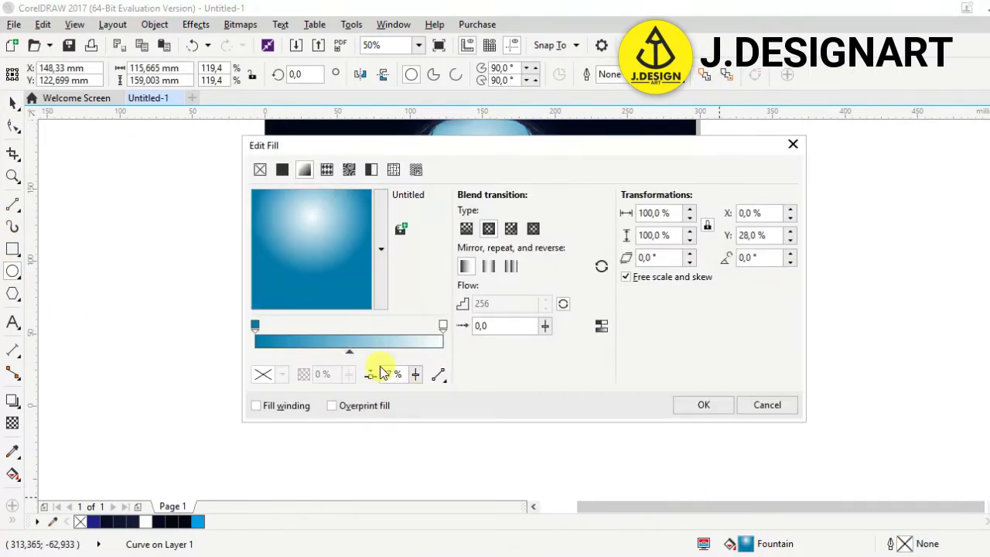
left_click(703, 404)
Draw a white circle about 28.6 mm wide as the moon near the sky's top.
scroll(464, 193, "up", 2)
left_click_drag(432, 141, 504, 201)
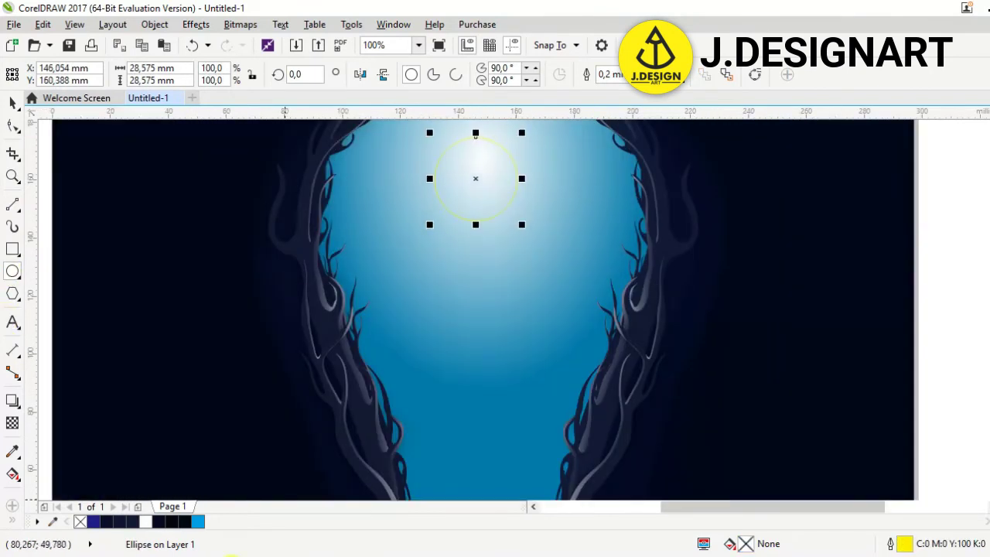
left_click(146, 522)
scroll(444, 194, "down", 3)
scroll(444, 194, "up", 3)
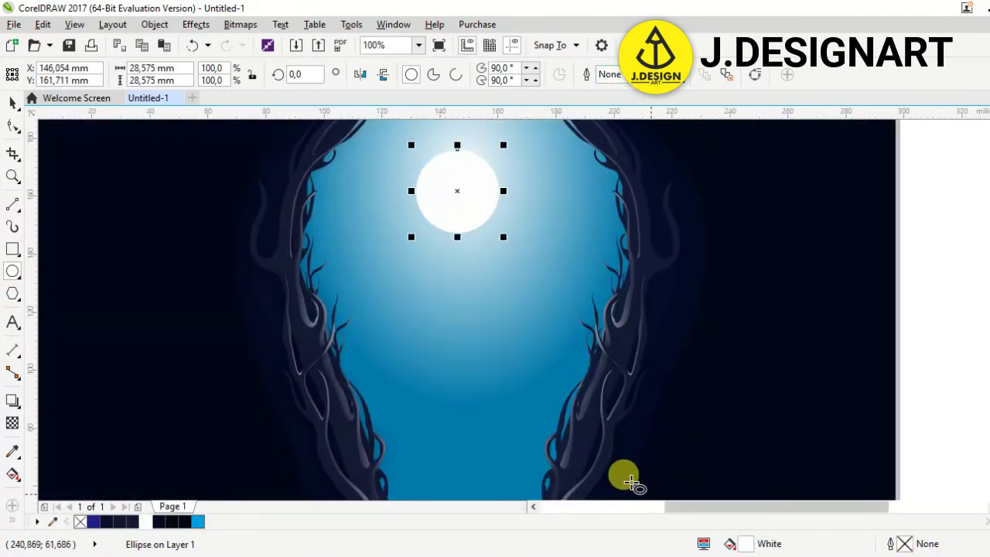
scroll(459, 322, "down", 3)
key("space")
left_click(771, 294)
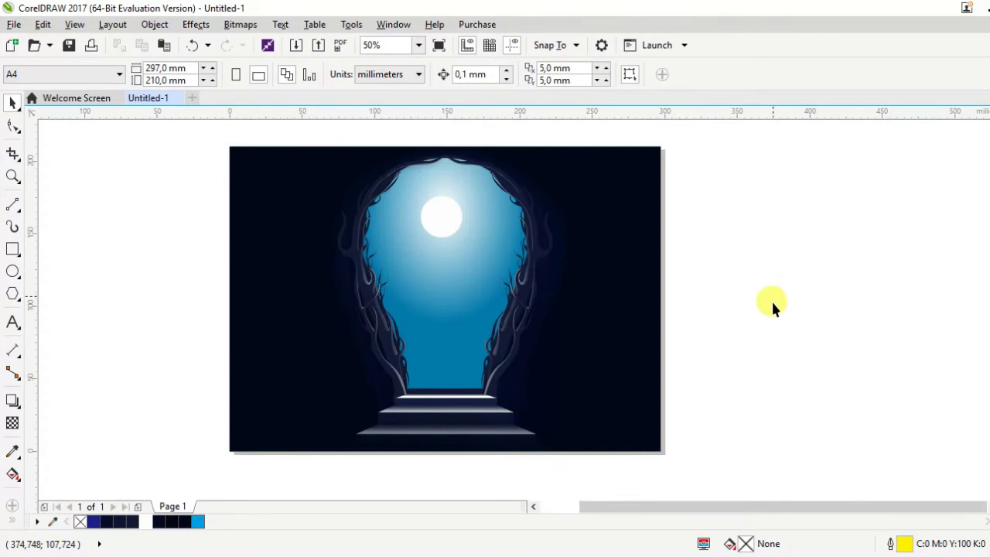
key("F5")
scroll(414, 391, "up", 3)
Draw a closed B-spline mountain shape and place a slightly enlarged copy to its right.
scroll(304, 342, "up", 2)
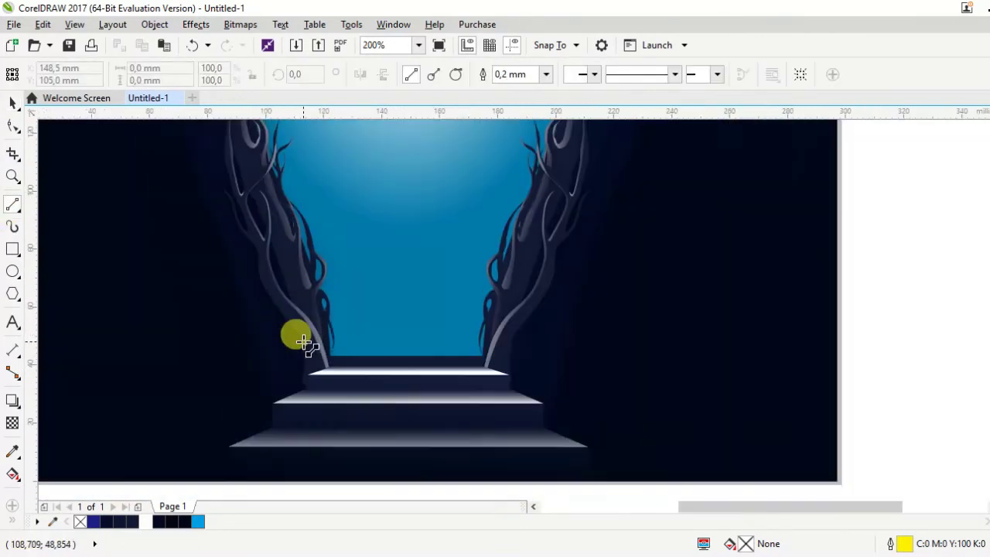
left_click(13, 203)
left_click(75, 271)
scroll(359, 340, "up", 2)
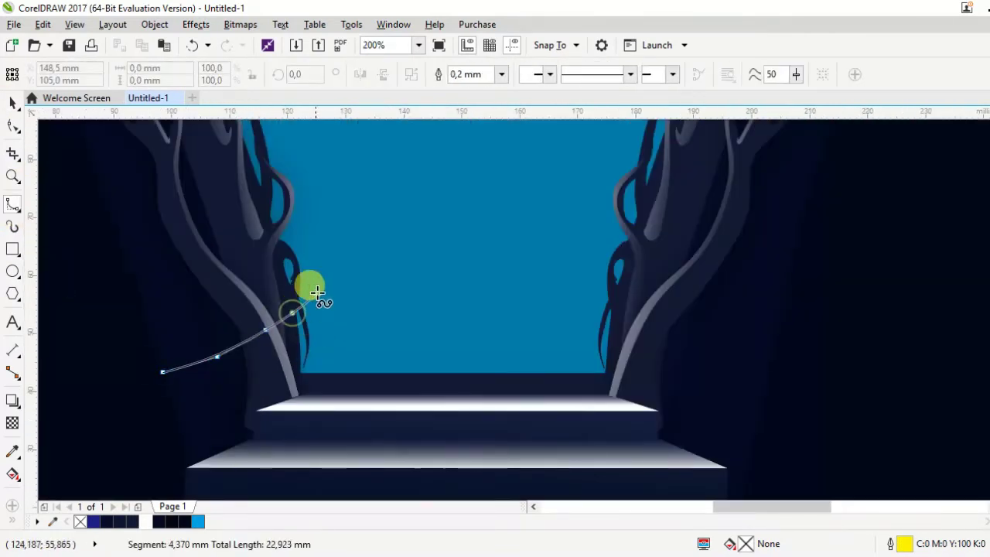
double_click(318, 395)
scroll(320, 342, "down", 2)
scroll(436, 343, "down", 2)
scroll(495, 363, "up", 2)
left_click_drag(372, 344, 492, 341)
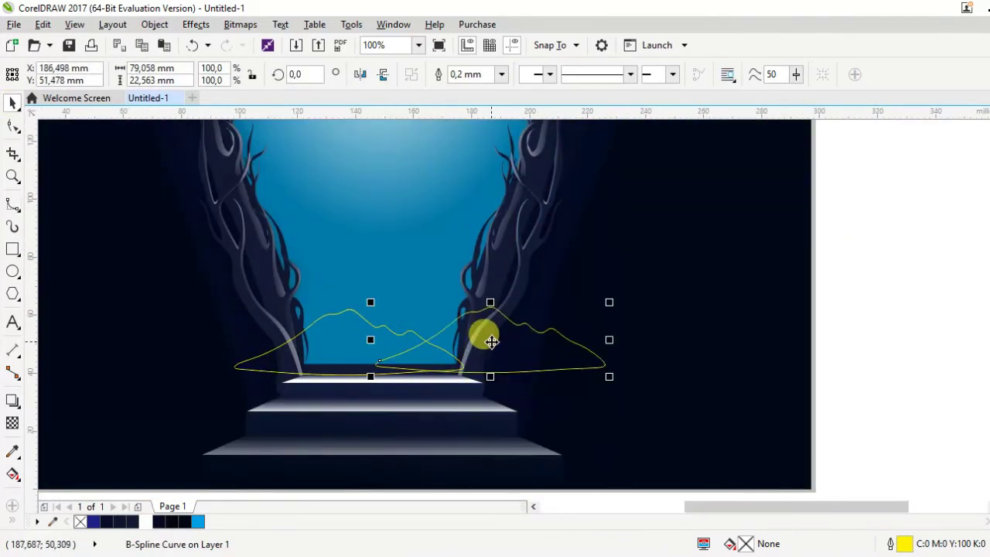
left_click_drag(371, 302, 342, 294)
left_click(409, 307)
Fill the front mountain a dark muted blue-grey.
left_click(276, 315)
left_click(119, 522)
double_click(745, 544)
left_click(336, 320)
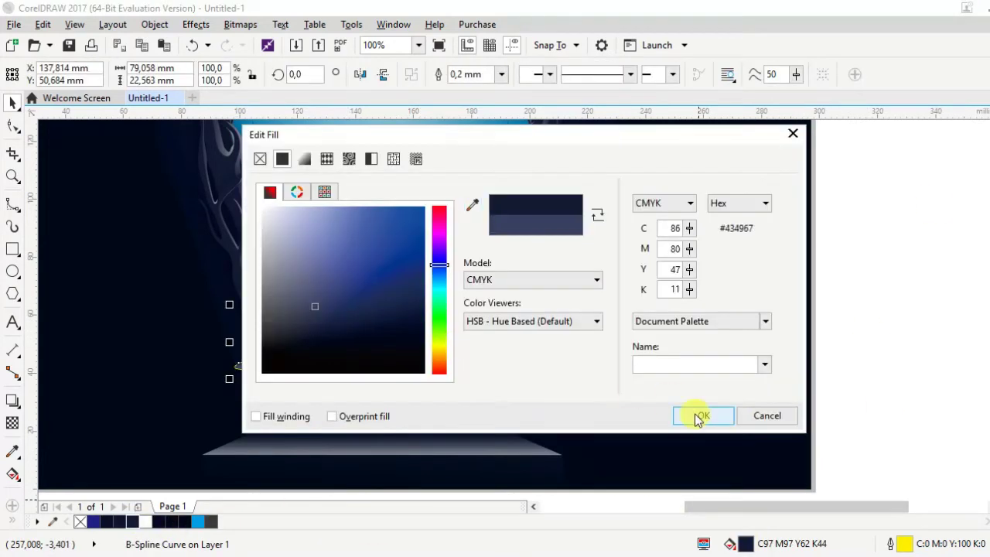
left_click(699, 417)
Fill the back mountain navy, then change it to a lighter blue-grey.
right_click(304, 320)
left_click(406, 301)
left_click(223, 521)
double_click(745, 544)
left_click(321, 287)
left_click(704, 417)
double_click(745, 543)
left_click(329, 281)
left_click(696, 416)
key("F10")
scroll(345, 346, "up", 2)
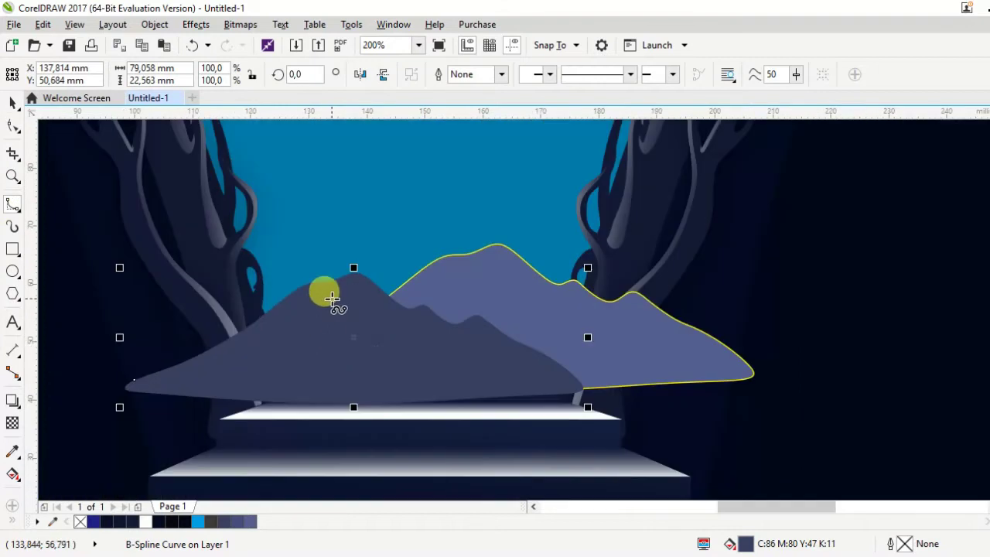
Draw a B-spline shading shape on the front mountain's ridge.
left_click(136, 386)
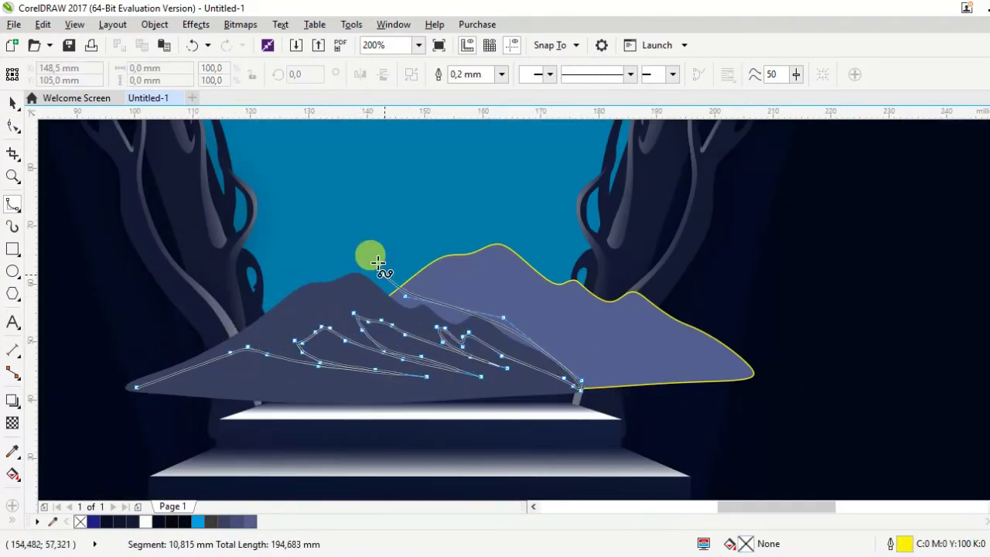
left_click(130, 376)
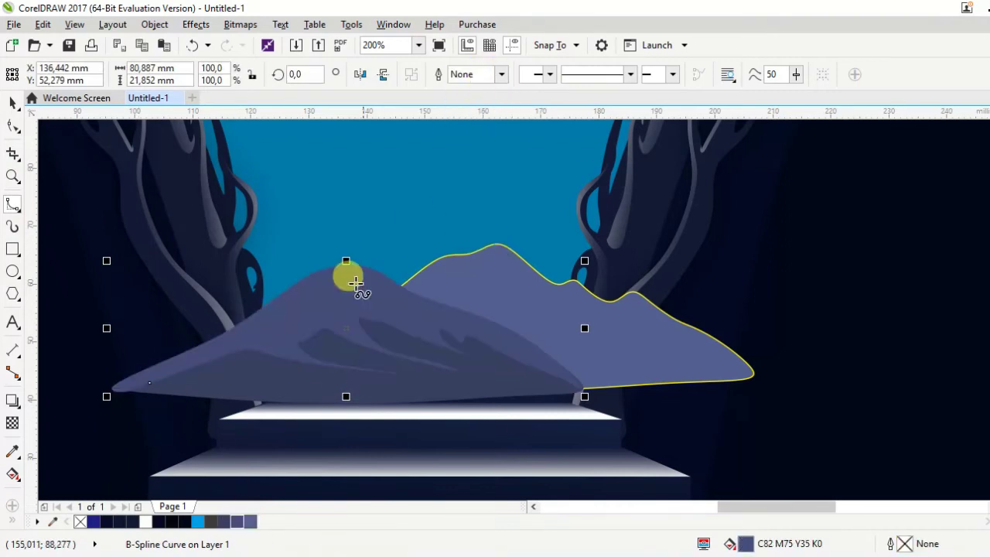
scroll(401, 398, "down", 2)
scroll(466, 298, "up", 1)
scroll(482, 277, "up", 1)
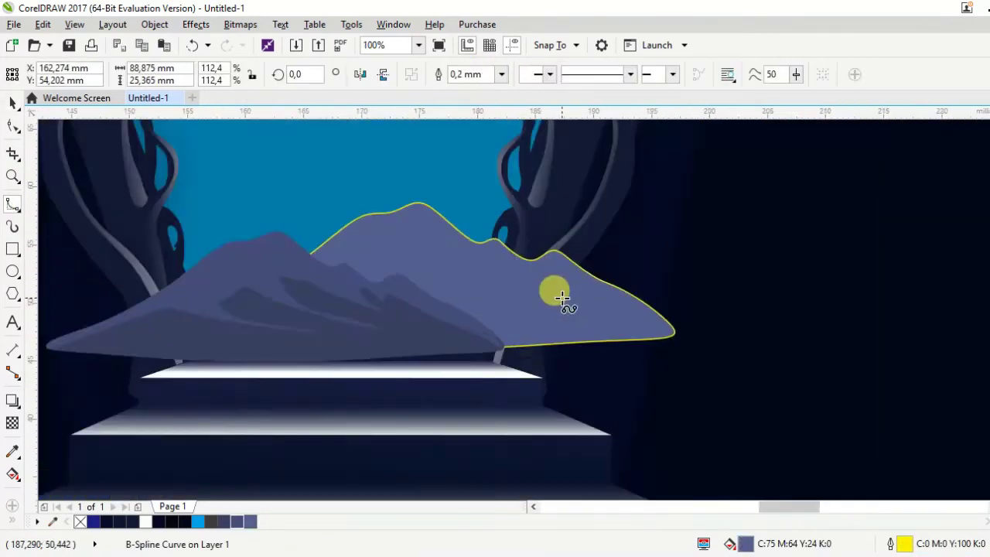
scroll(554, 290, "up", 1)
Outline a highlight shape on the back peak and colour it purple.
left_click(508, 280)
left_click(310, 257)
left_click(371, 211)
left_click(367, 191)
scroll(341, 194, "up", 1)
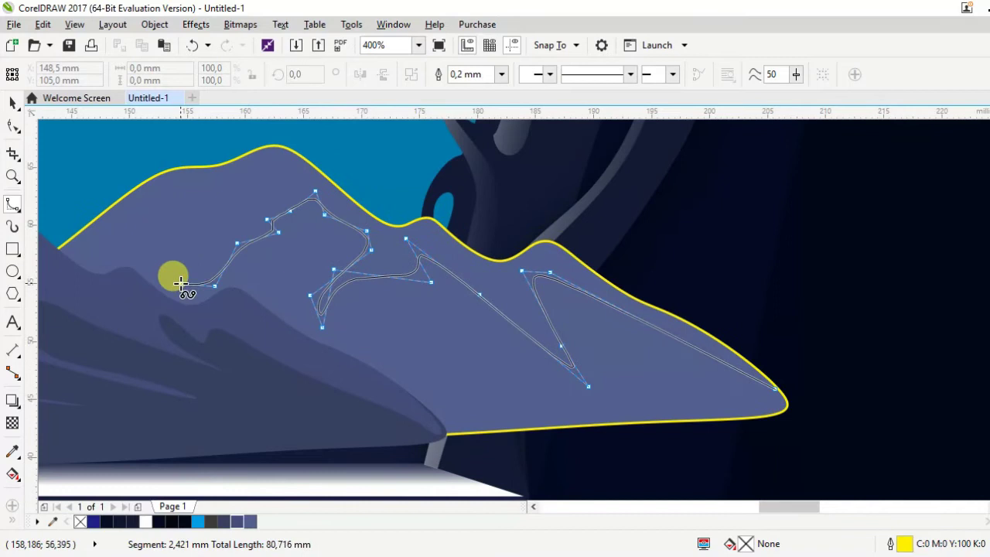
left_click(110, 261)
scroll(232, 217, "up", 1)
left_click(358, 167)
left_click(929, 413)
left_click(246, 523)
left_click(502, 75)
PowerClip both mountains inside the bulb-shaped opening.
scroll(468, 219, "down", 2)
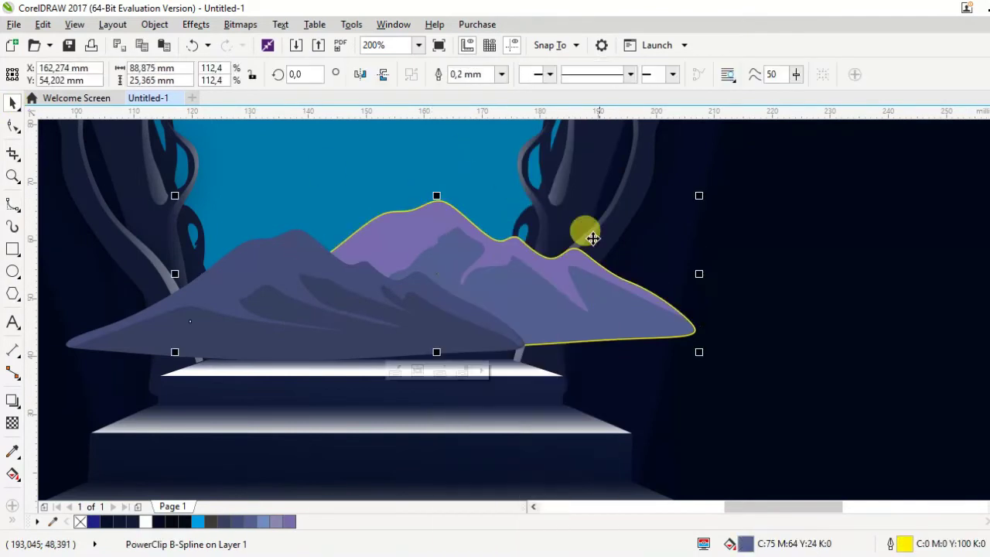
scroll(490, 181, "down", 2)
scroll(304, 172, "up", 2)
scroll(458, 258, "down", 4)
scroll(458, 257, "up", 2)
left_click(458, 257)
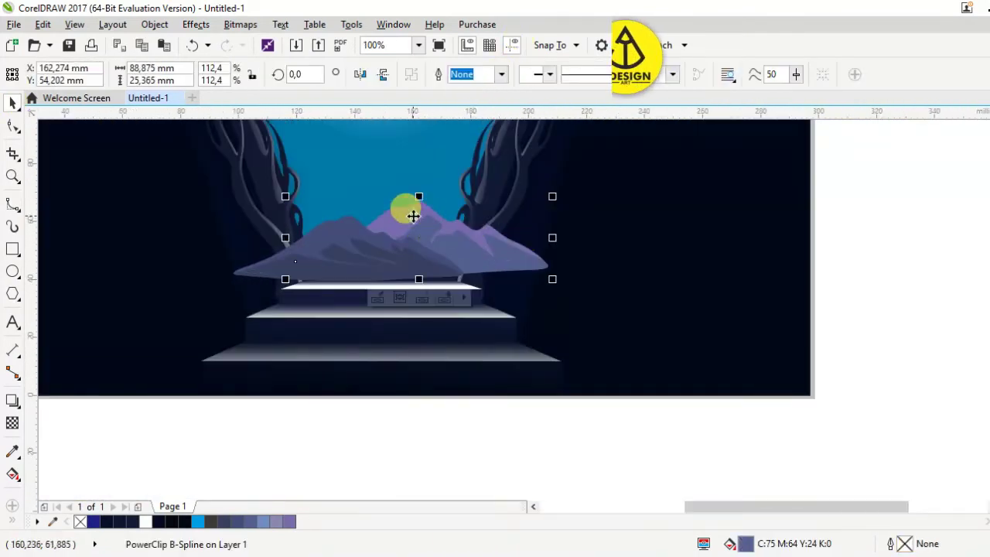
left_click(261, 266, "shift")
right_click(327, 194)
left_click(327, 194)
left_click(381, 169)
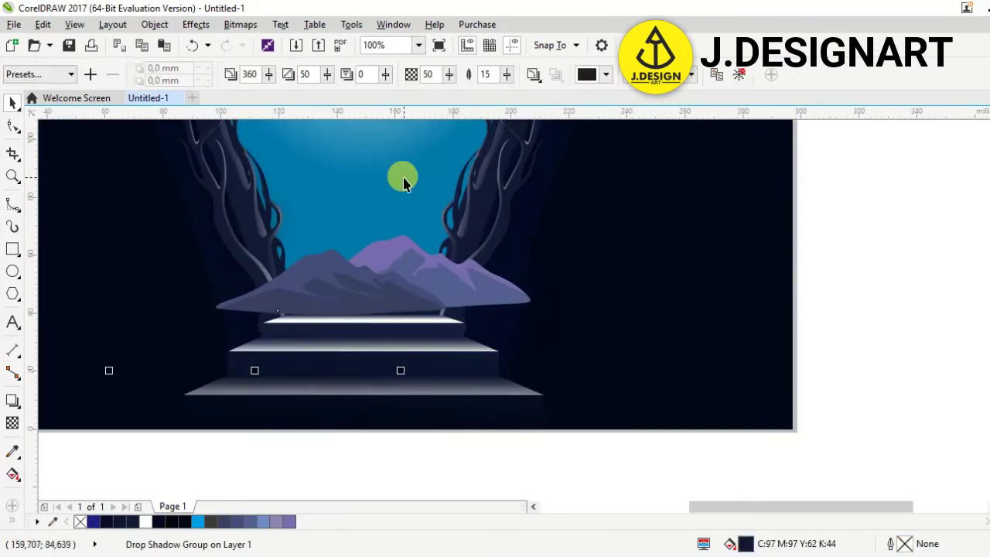
Edit the PowerClip contents to make the mountains narrower and taller.
left_click(407, 153)
left_click(703, 259, "shift")
right_click(411, 155)
left_click(391, 162)
right_click(391, 163)
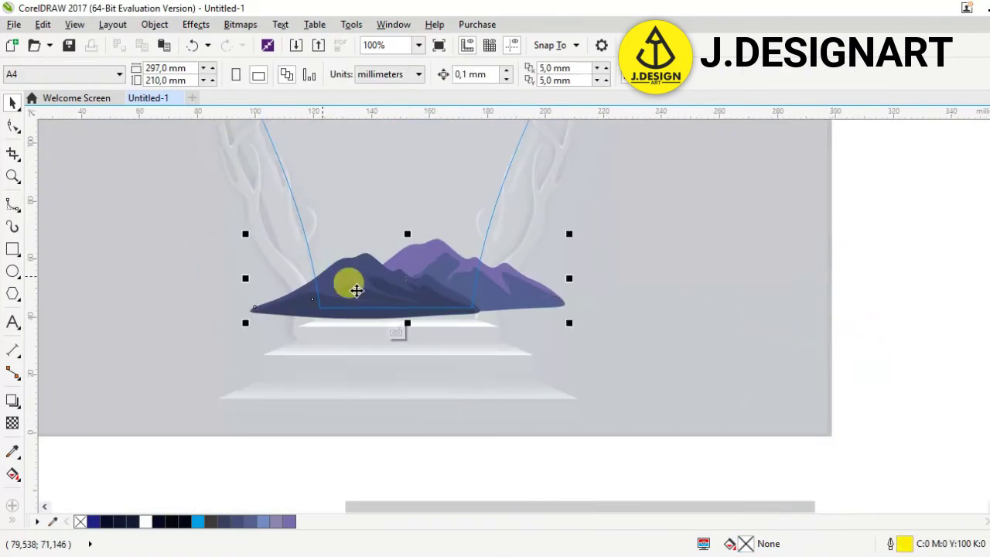
left_click_drag(405, 234, 391, 230)
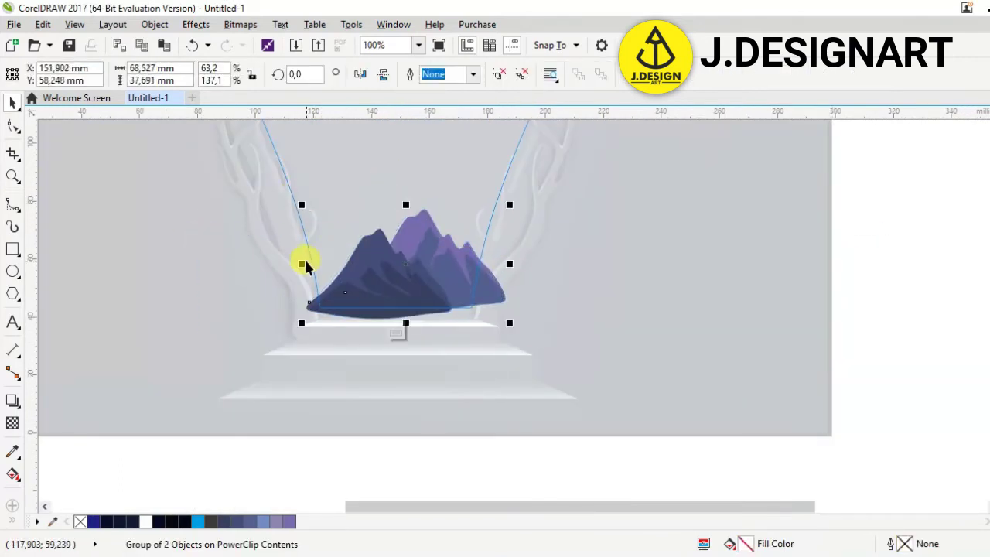
left_click(394, 334)
key("Escape")
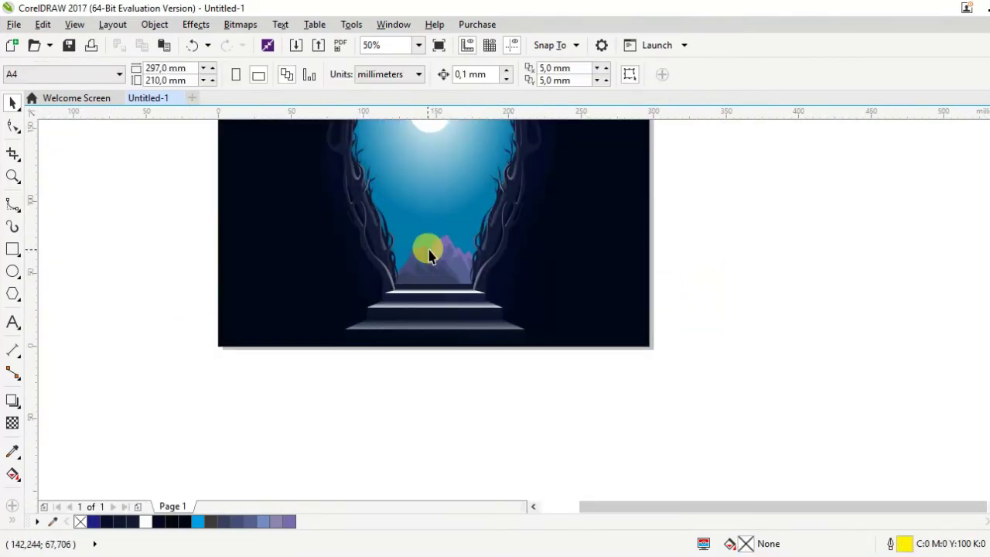
Re-enter the PowerClip and shorten the mountains slightly.
left_click(430, 255)
left_click(441, 193)
left_click(392, 325)
left_click(433, 279)
left_click_drag(431, 309, 432, 304)
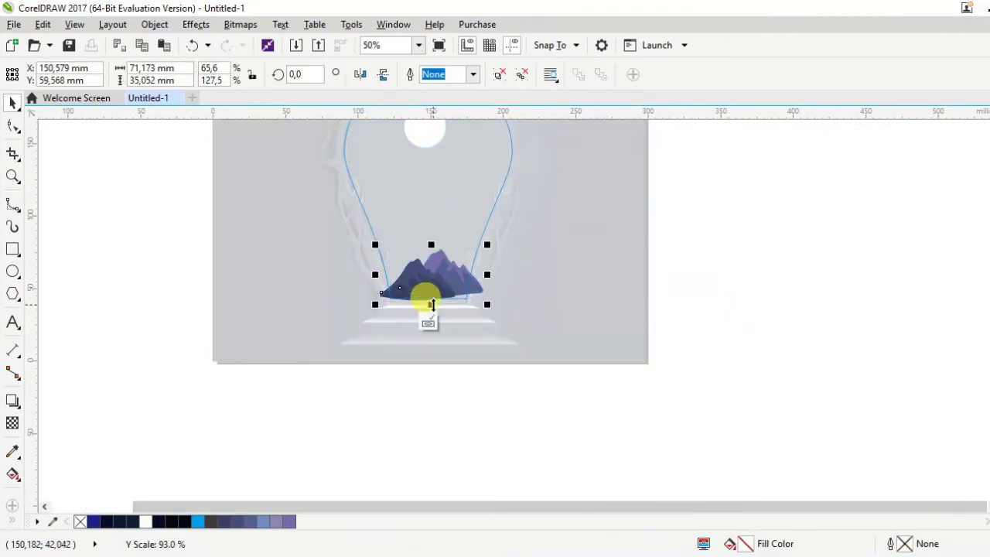
scroll(475, 287, "up", 2)
Change the sky gradient's start colour to a lighter blue.
left_click(413, 317)
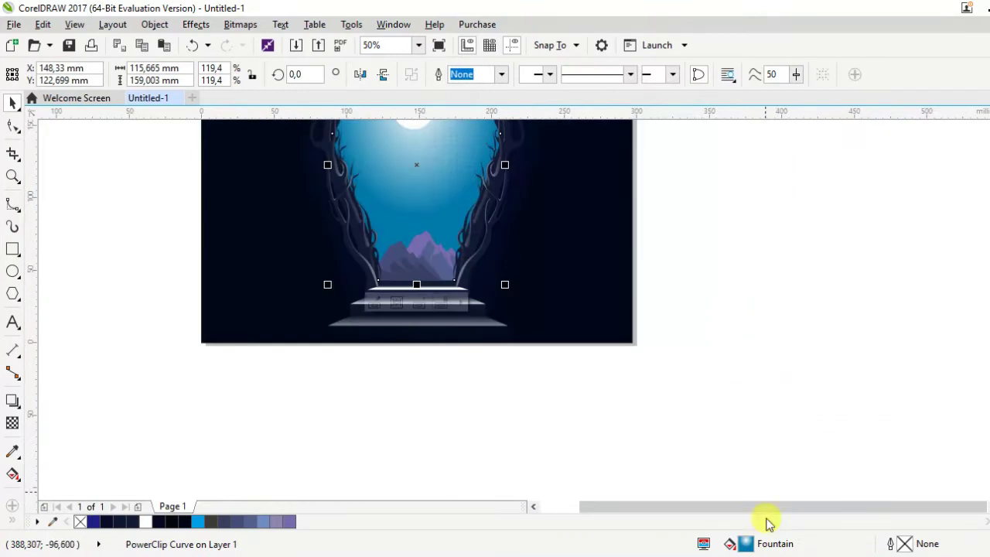
double_click(745, 544)
left_click(283, 374)
left_click(310, 261)
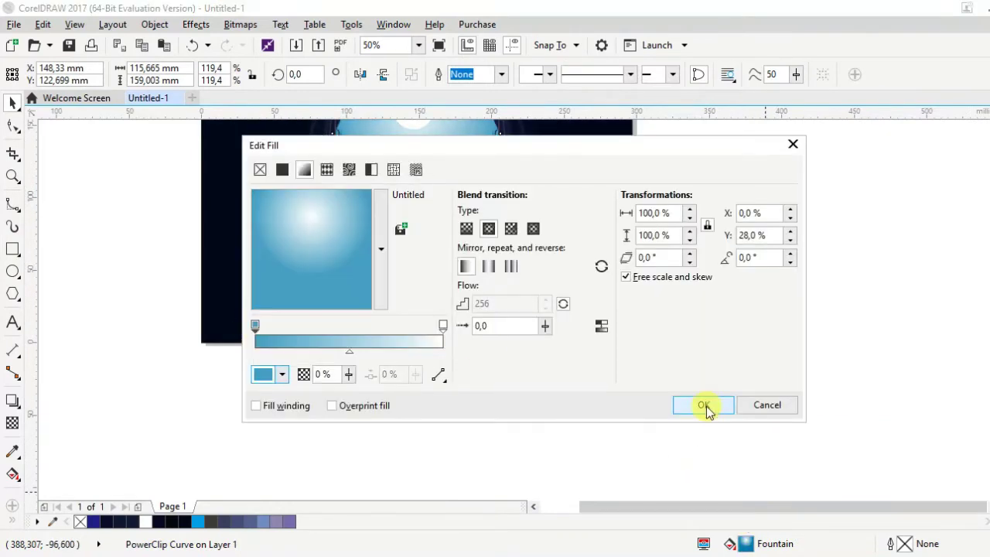
left_click(704, 405)
left_click(687, 300)
Draw a white, outline-free mist shape with a linear fading transparency.
left_click(13, 204)
scroll(471, 264, "up", 1)
left_click(540, 239)
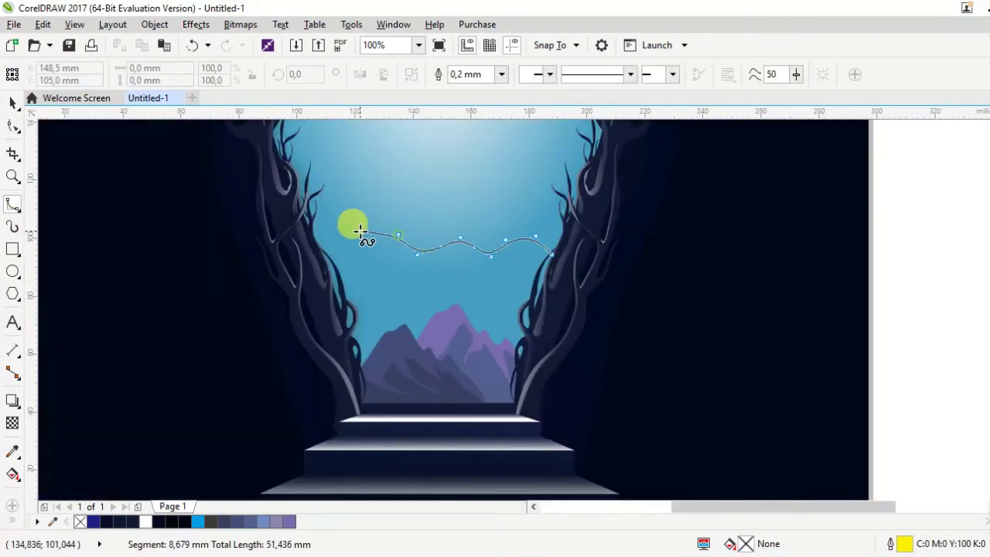
double_click(553, 319)
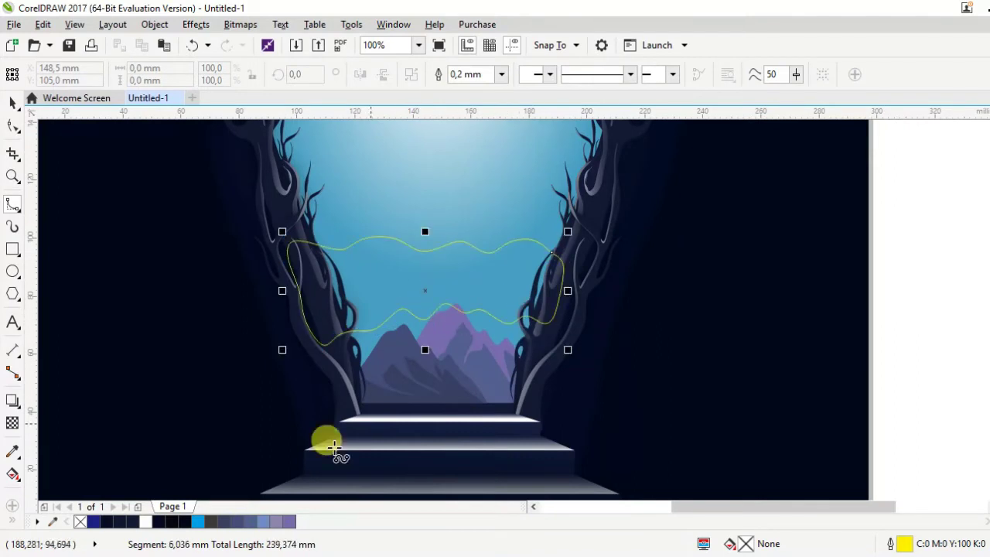
left_click(146, 521)
left_click(501, 74)
left_click(469, 89)
left_click(13, 423)
left_click(56, 75)
left_click_drag(446, 245, 540, 243)
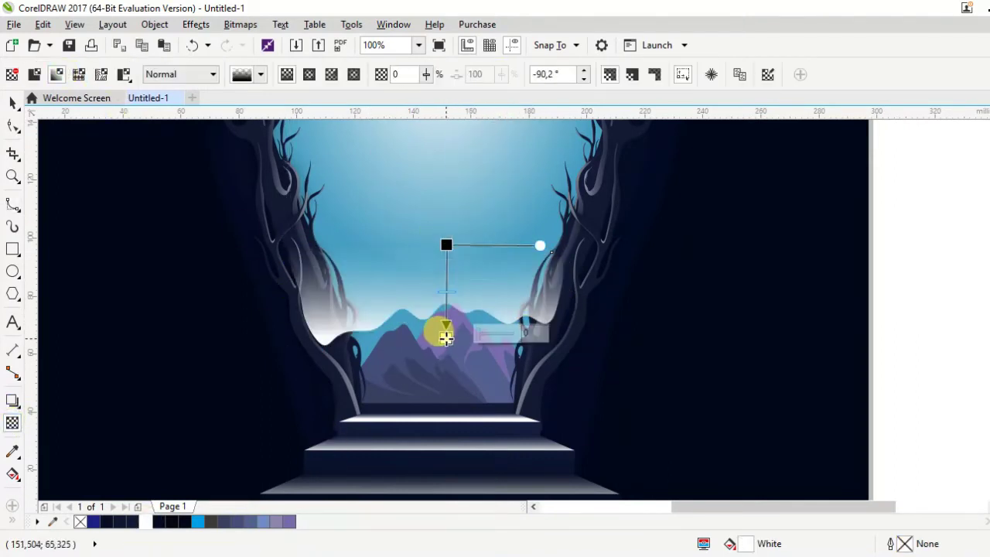
left_click_drag(442, 232, 539, 354)
key("Escape")
Place a mist copy higher and right, group both, and finish the PowerClip edit.
left_click(449, 309)
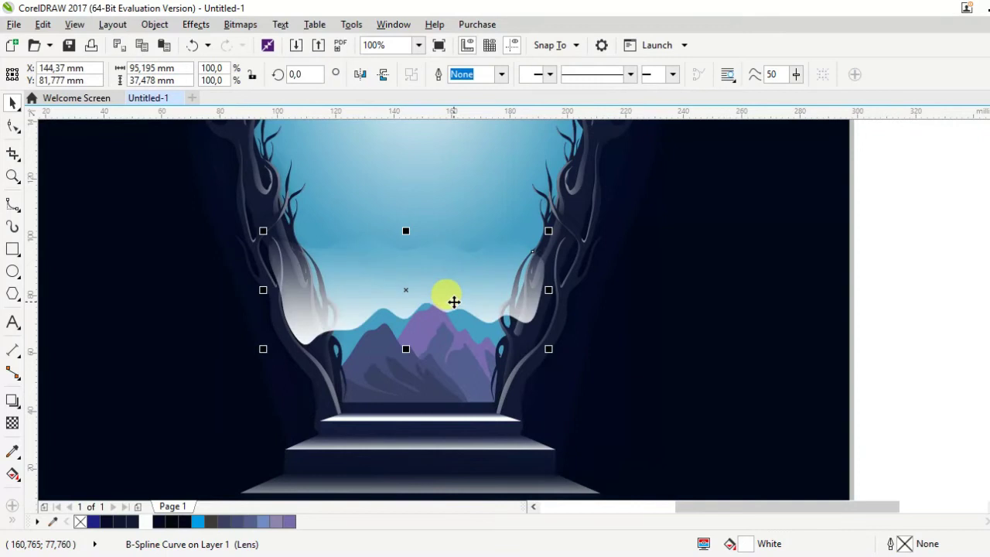
mouse_move(382, 265)
left_mouse_down()
mouse_move(479, 228)
mouse_move(394, 225)
left_mouse_up()
scroll(394, 225, "down", 1)
scroll(691, 317, "up", 1)
key("ctrl+g")
scroll(691, 317, "down", 1)
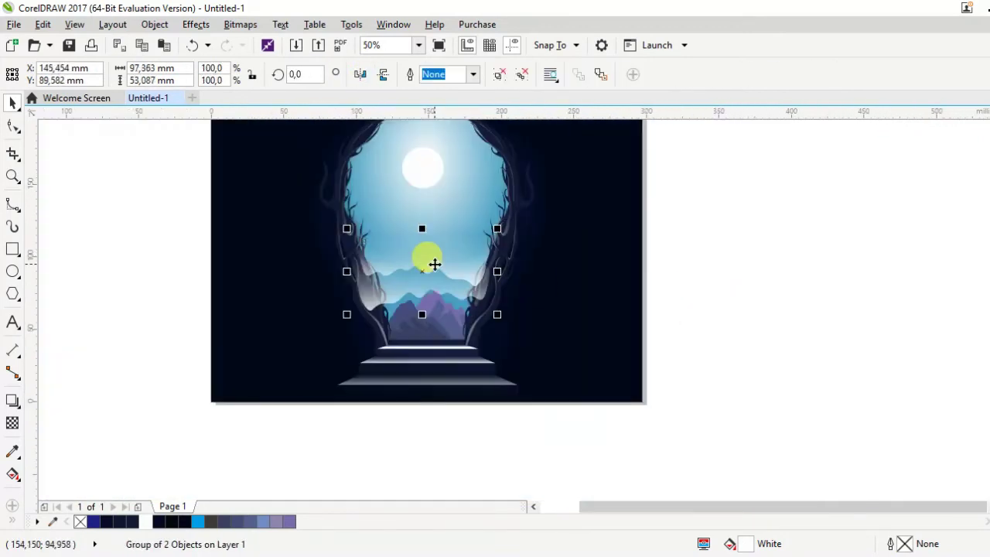
left_click(435, 306)
key("Escape")
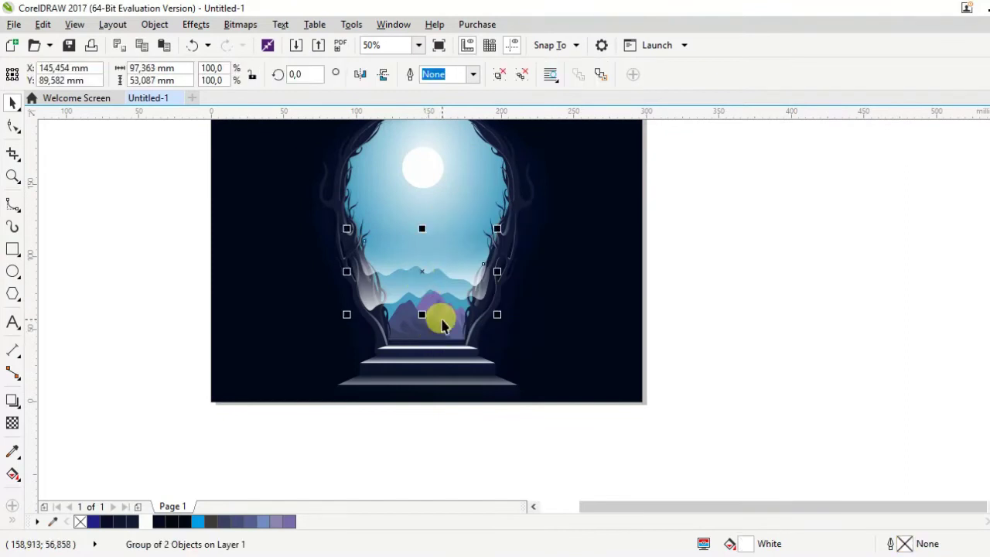
left_click(387, 361)
left_click(424, 361)
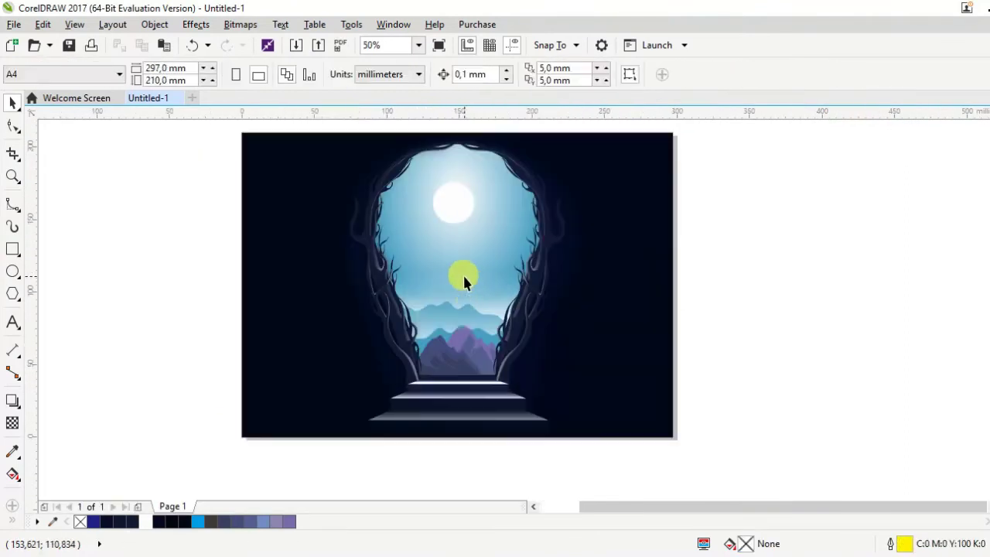
scroll(463, 277, "up", 1)
Draw small stars with the Star tool over the mountains and in the sky.
left_click(12, 294)
left_click(47, 311)
scroll(387, 283, "down", 1)
scroll(379, 369, "up", 2)
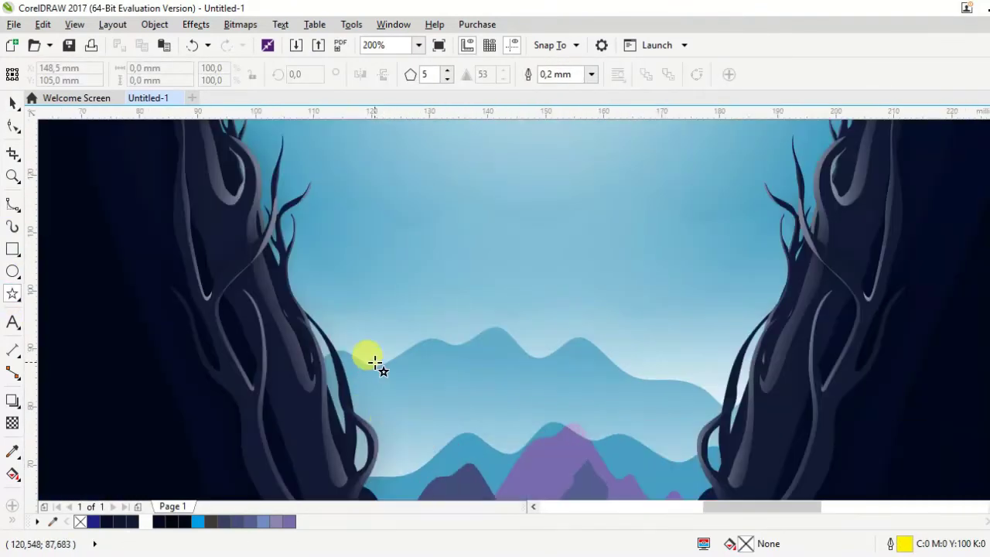
left_click_drag(370, 357, 400, 385)
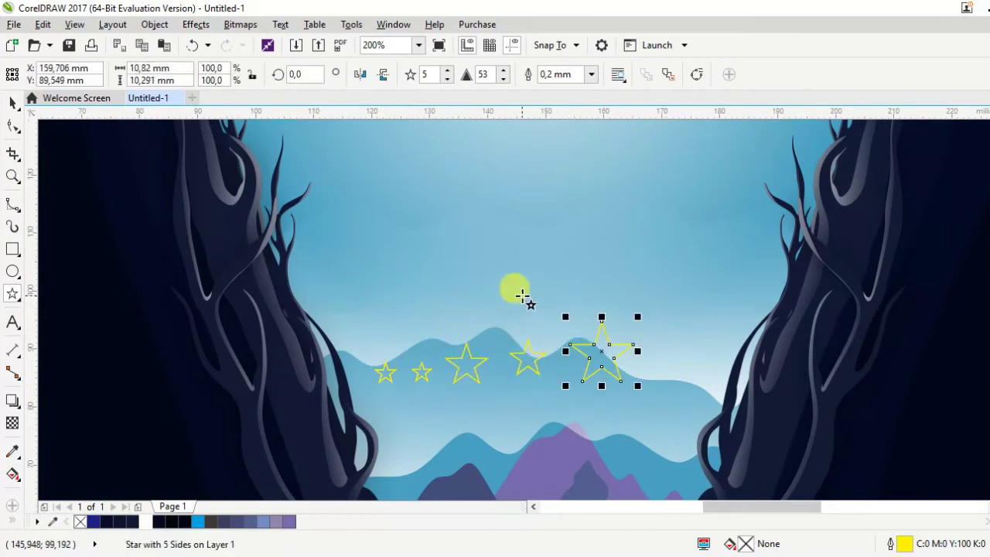
left_click_drag(684, 313, 681, 312)
key("F3")
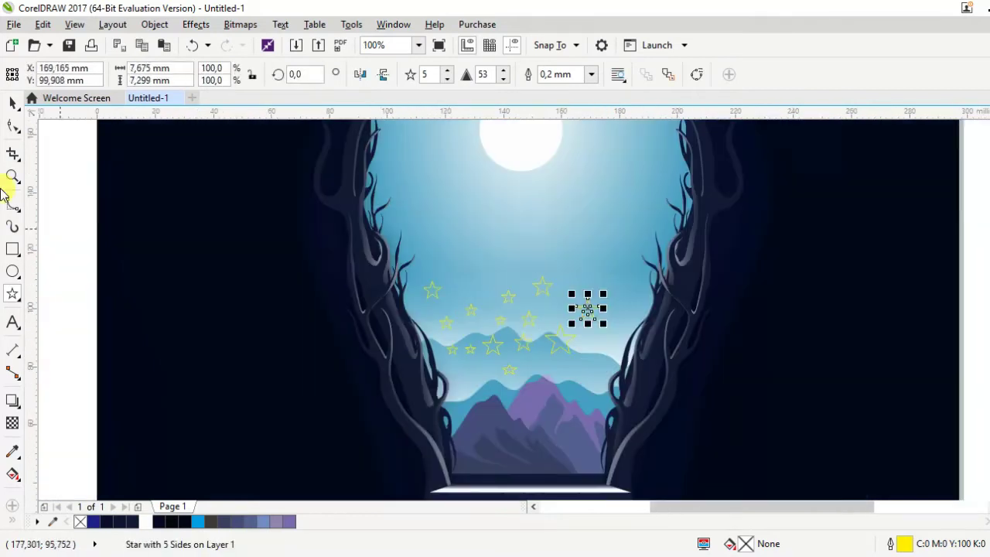
left_click_drag(601, 379, 601, 379)
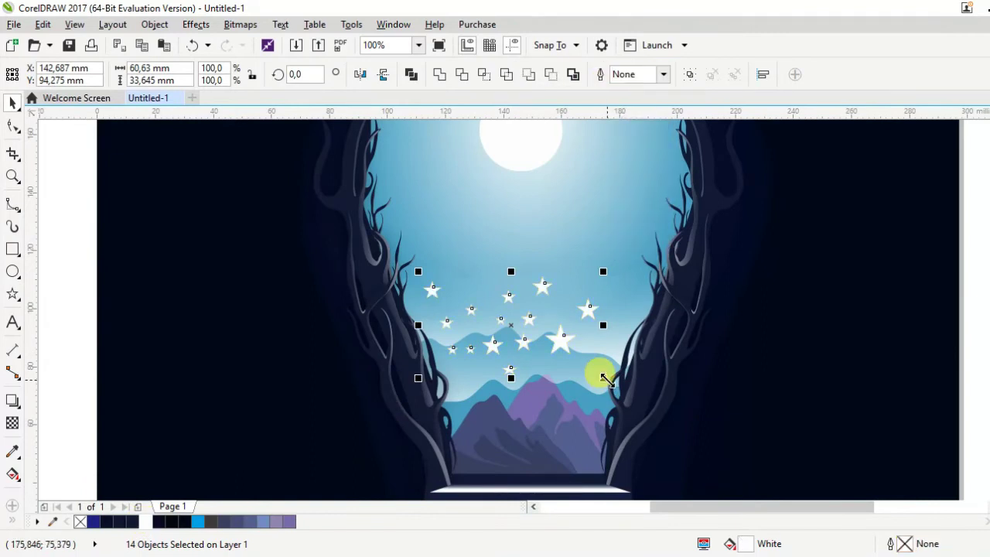
Spread individual stars from the cluster out into the open sky.
scroll(464, 318, "down", 1)
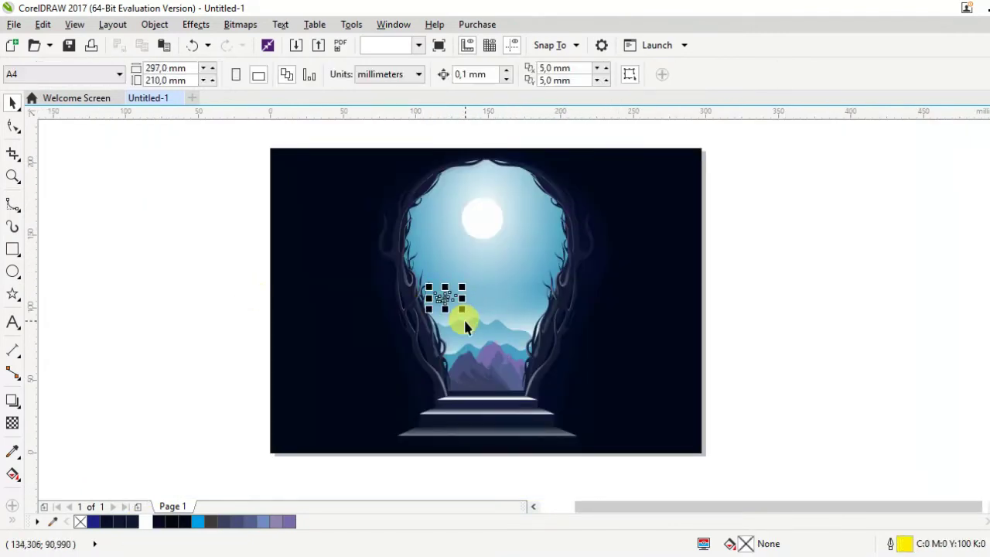
scroll(463, 318, "up", 2)
scroll(531, 328, "down", 1)
key("Escape")
scroll(530, 329, "down", 1)
scroll(519, 320, "up", 2)
left_click(546, 234)
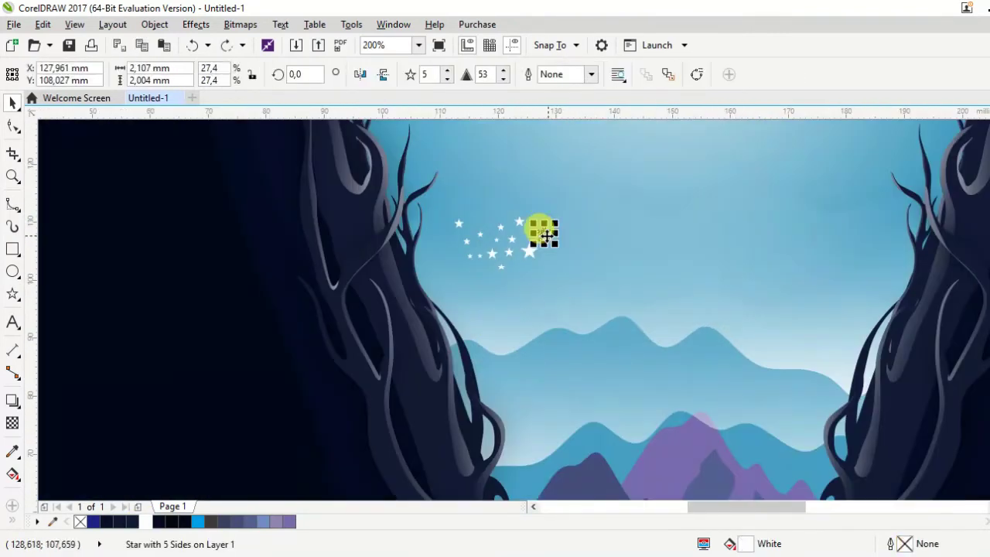
left_click_drag(542, 258, 658, 219)
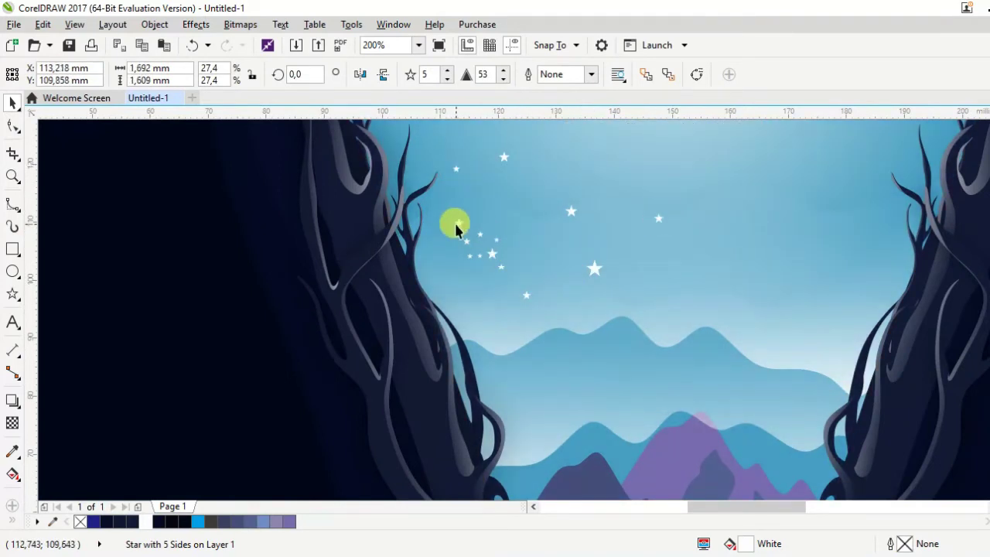
left_click_drag(415, 264, 565, 200)
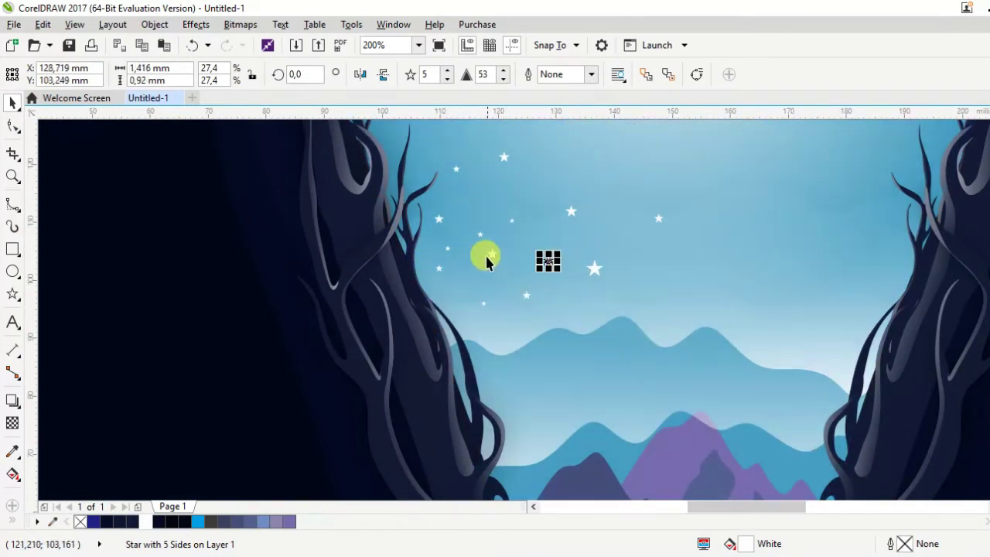
Duplicate the fourteen-star cluster and place copies above, beside and right of the moon.
scroll(546, 260, "down", 1)
left_click_drag(487, 182, 662, 293)
left_click_drag(552, 223, 660, 198)
scroll(715, 263, "right", 2)
left_click_drag(576, 172, 589, 255)
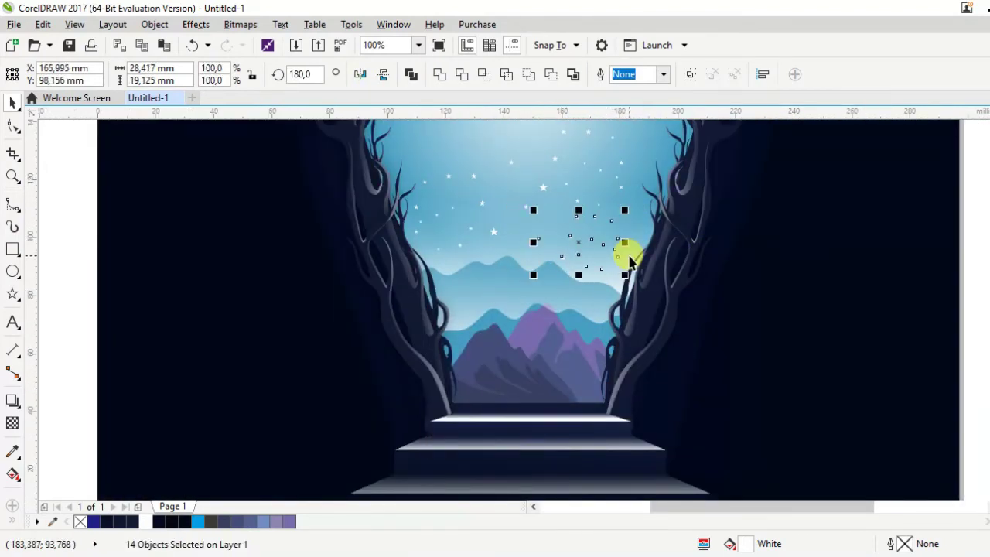
scroll(261, 193, "down", 3)
scroll(625, 252, "up", 3)
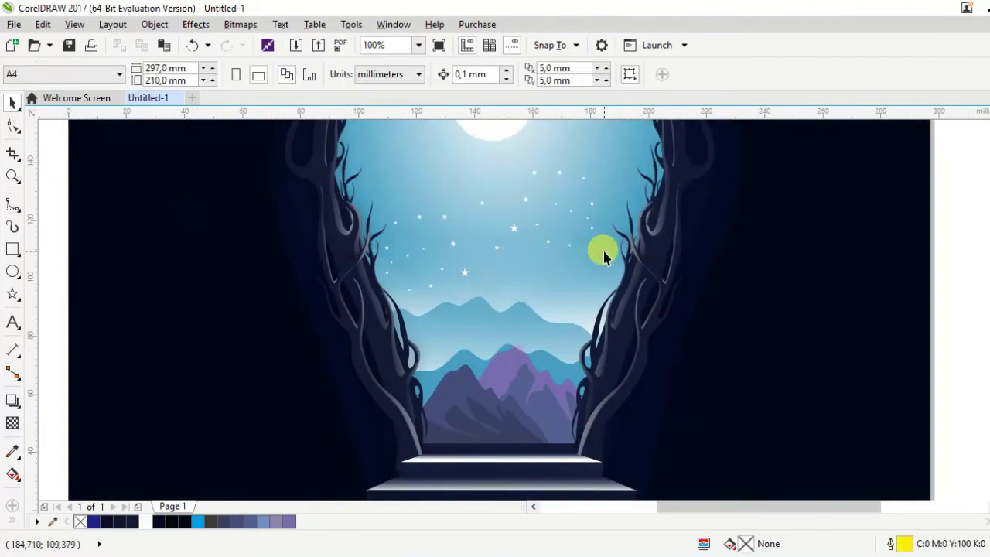
left_click_drag(603, 248, 502, 222)
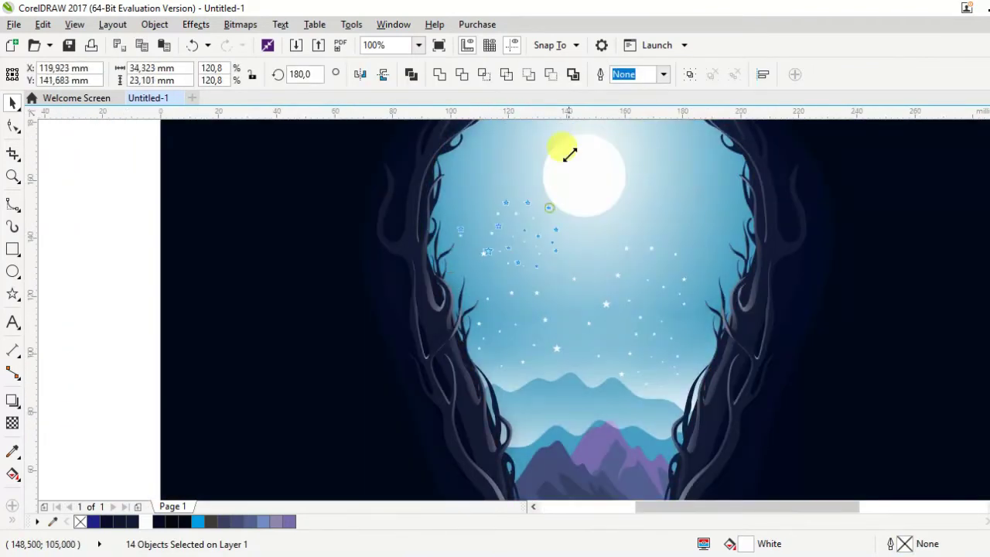
scroll(586, 270, "down", 1)
left_click_drag(539, 243, 631, 245)
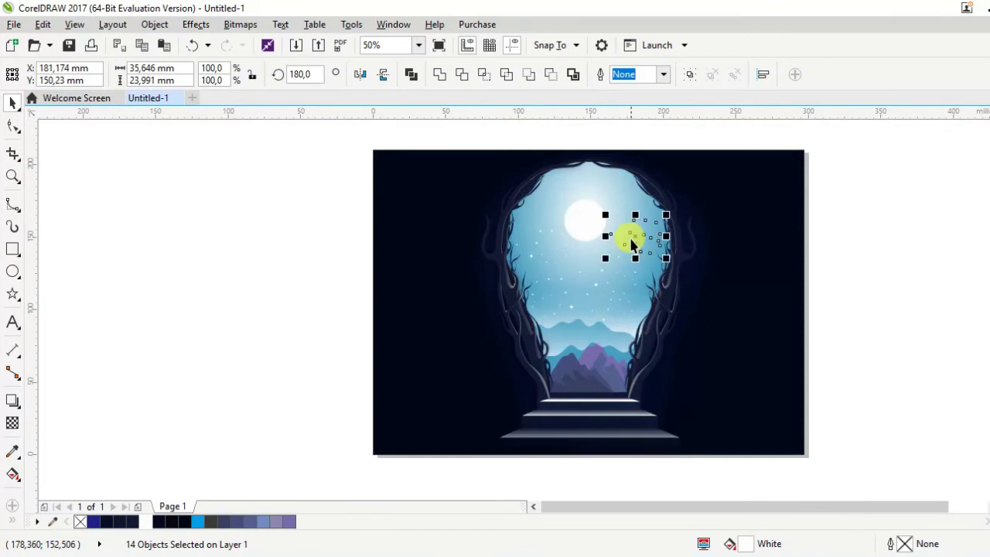
Reposition the upper-sky stars so they scatter evenly across the sky.
left_click(642, 298)
scroll(658, 294, "up", 3)
scroll(552, 316, "down", 2)
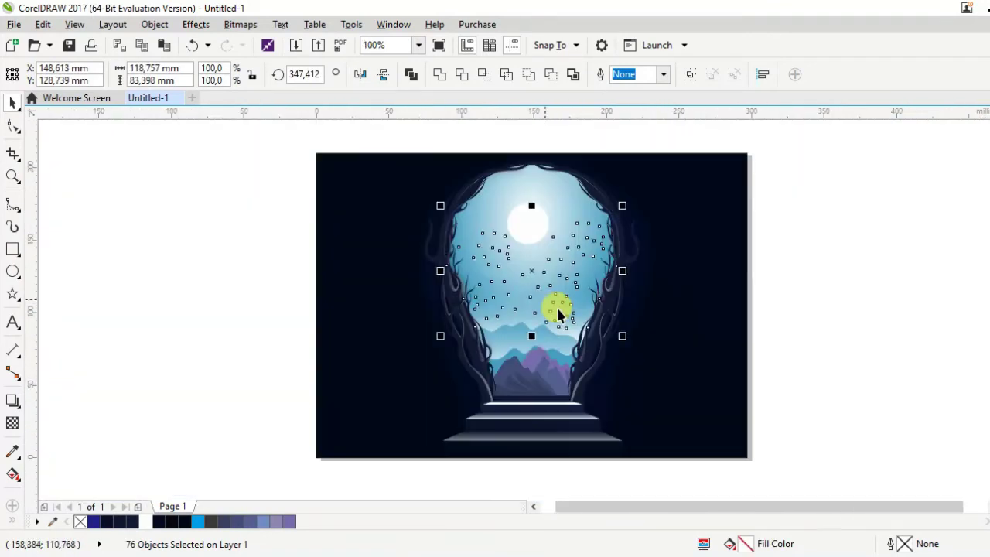
scroll(539, 245, "down", 1)
left_click_drag(605, 340, 605, 339)
left_click_drag(455, 136, 611, 299)
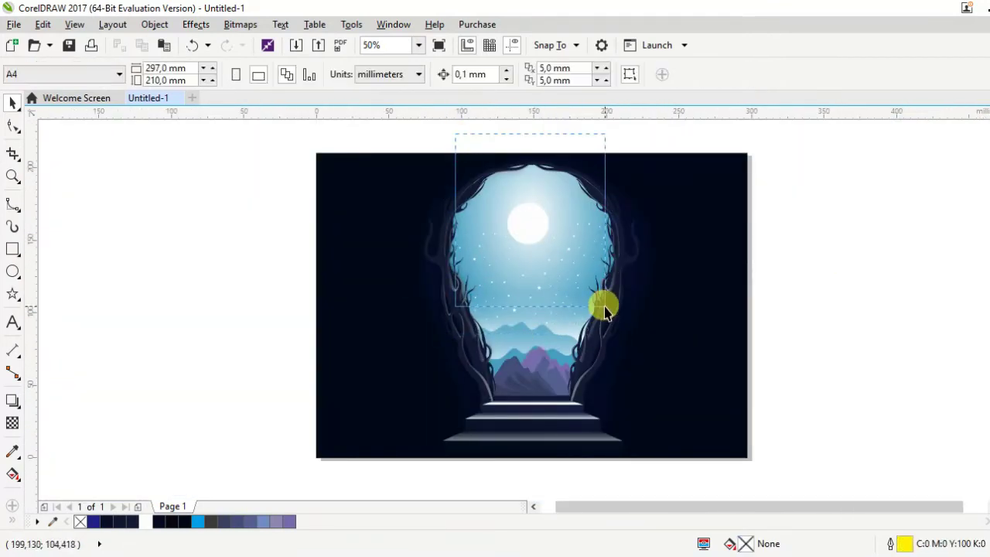
scroll(615, 318, "up", 2)
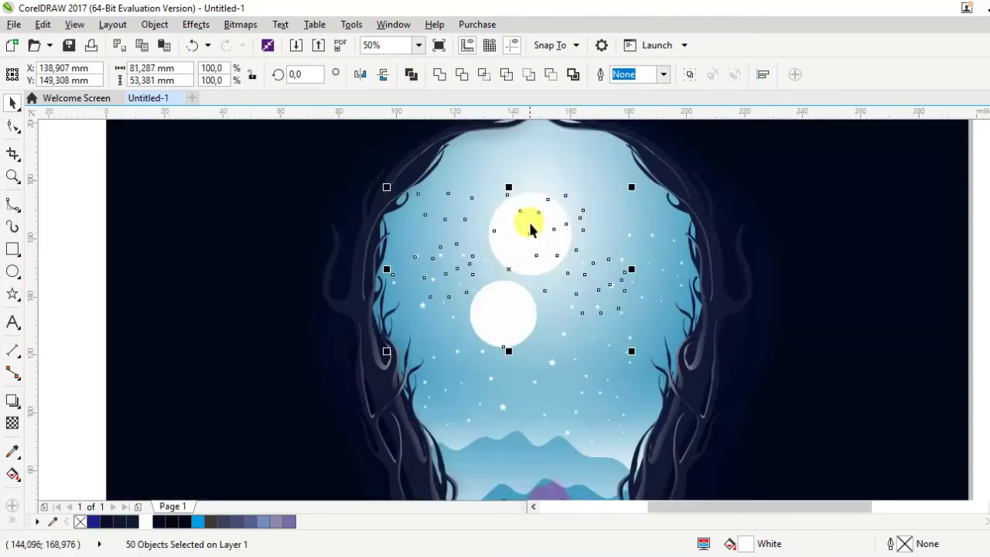
left_click_drag(531, 221, 535, 294)
scroll(580, 284, "down", 1)
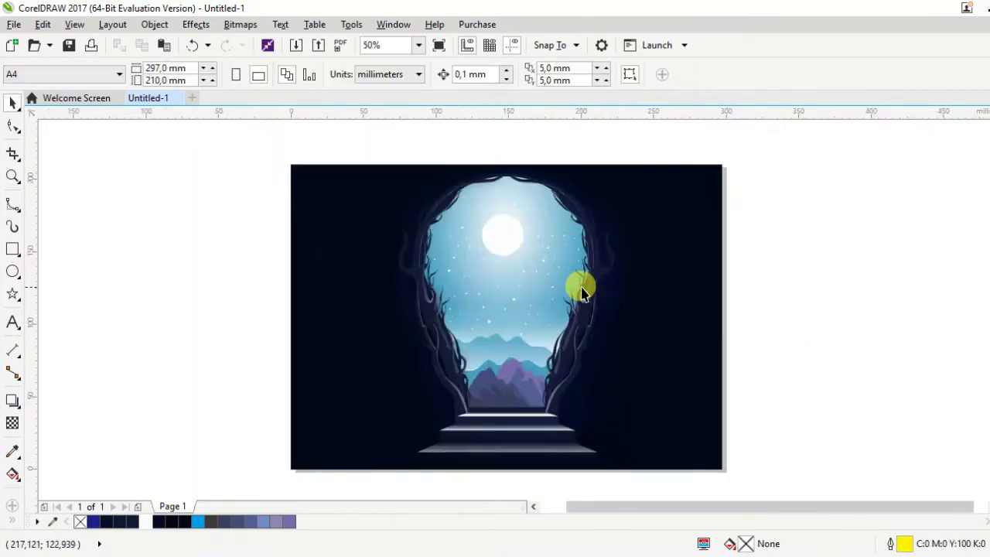
scroll(742, 331, "down", 1)
Shift the sky fountain fill's midpoint and set its middle colour to teal C84 M45 Y27 K0.
scroll(552, 324, "up", 1)
left_click(488, 393)
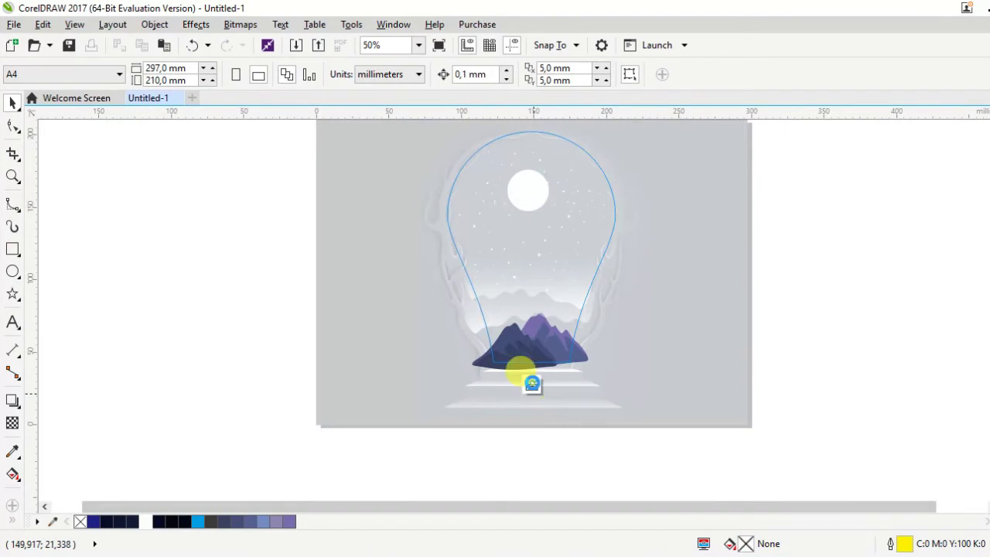
key("F11")
left_click(283, 375)
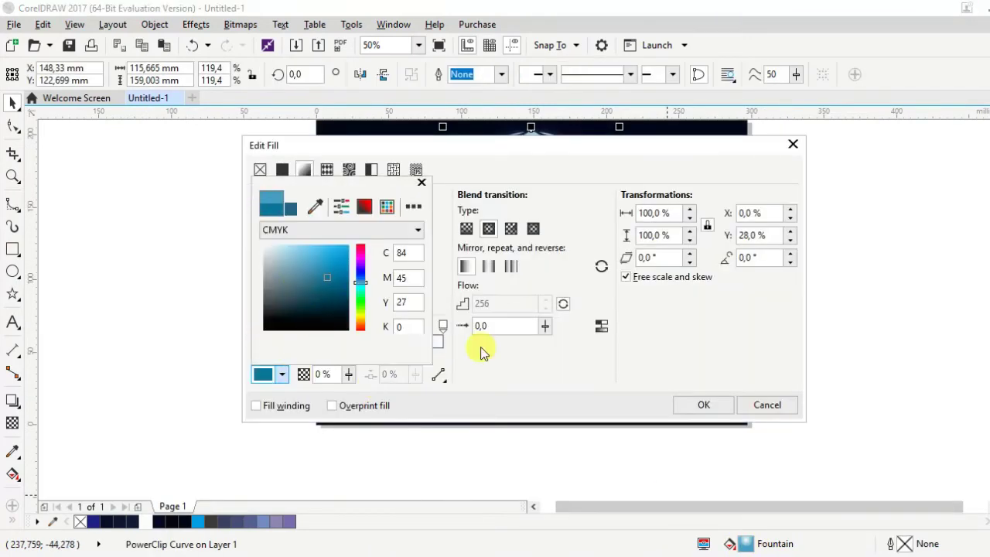
left_click(345, 356)
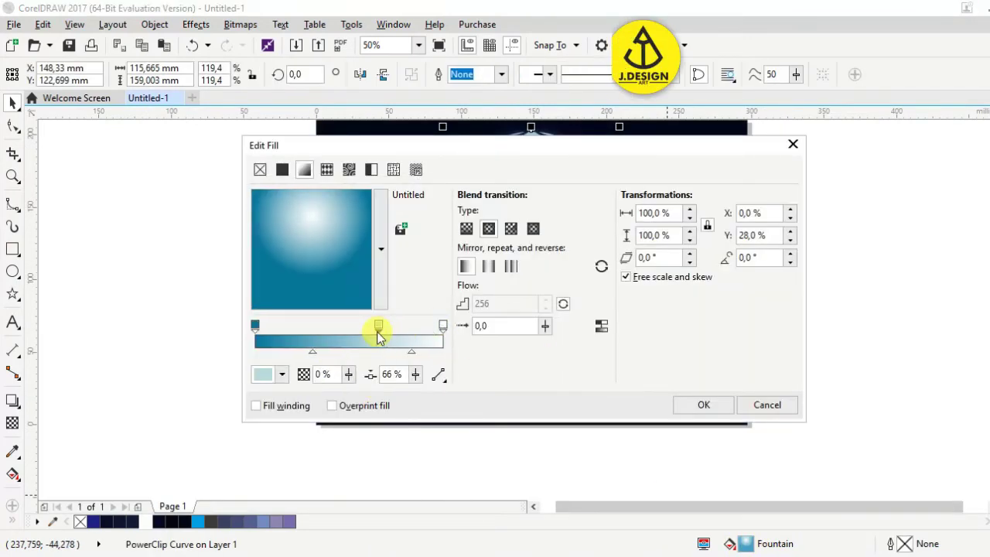
left_click_drag(313, 352, 333, 354)
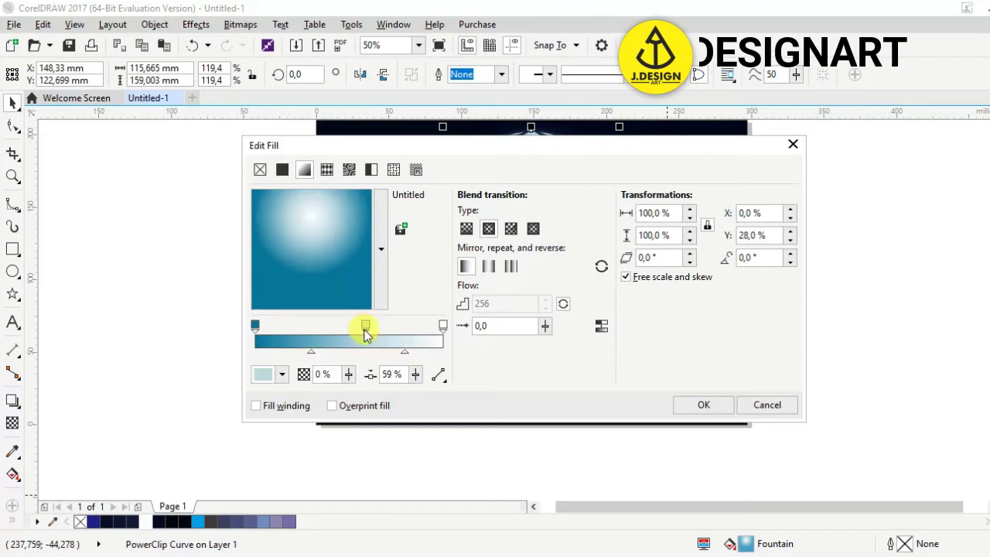
left_click(365, 326)
left_click(283, 374)
left_click(696, 410)
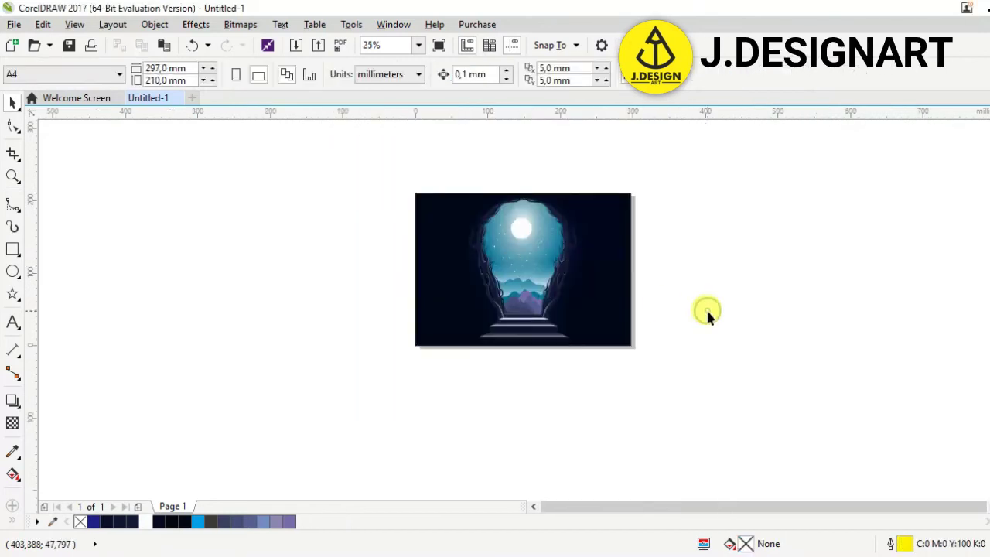
scroll(642, 314, "up", 1)
Draw a curve starting at the top of the sky with a node above the mountains.
left_click(13, 205)
scroll(380, 177, "up", 1)
scroll(353, 157, "down", 1)
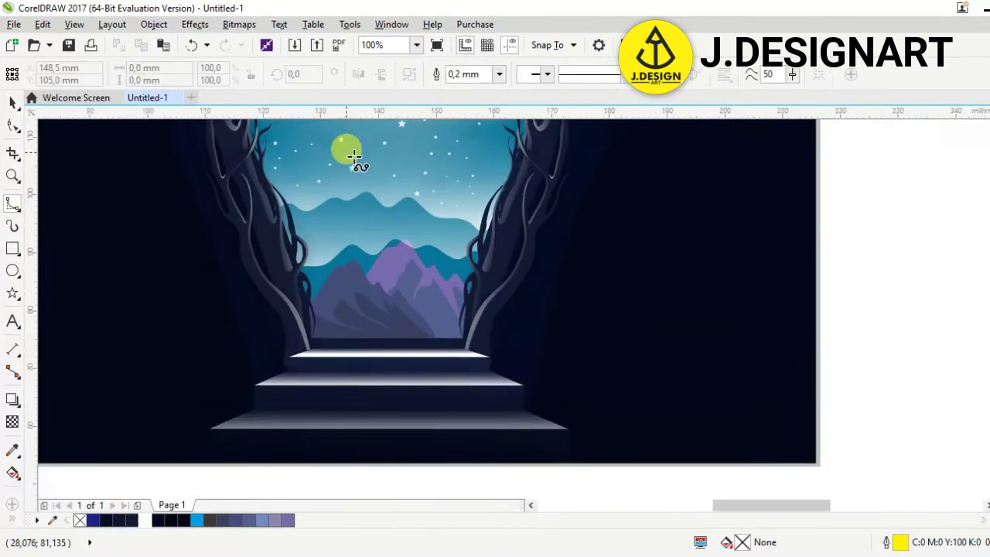
scroll(354, 157, "up", 1)
left_click_drag(357, 139, 372, 205)
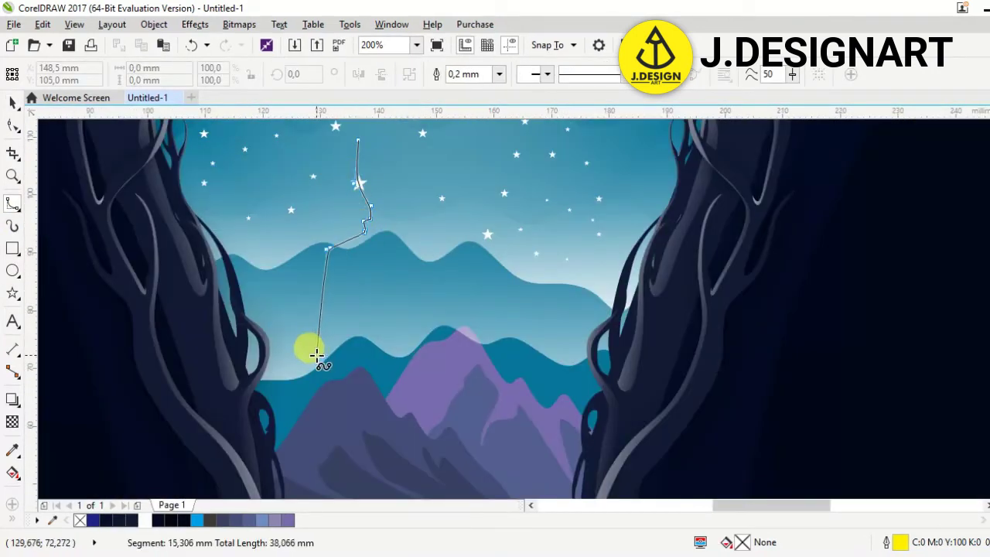
left_click(316, 355)
scroll(316, 348, "down", 1)
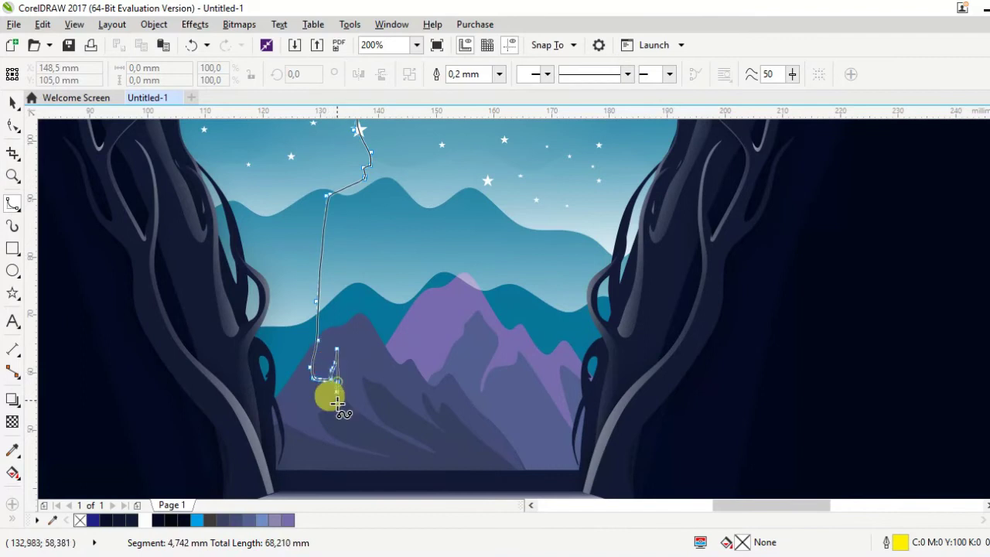
scroll(334, 456, "down", 2)
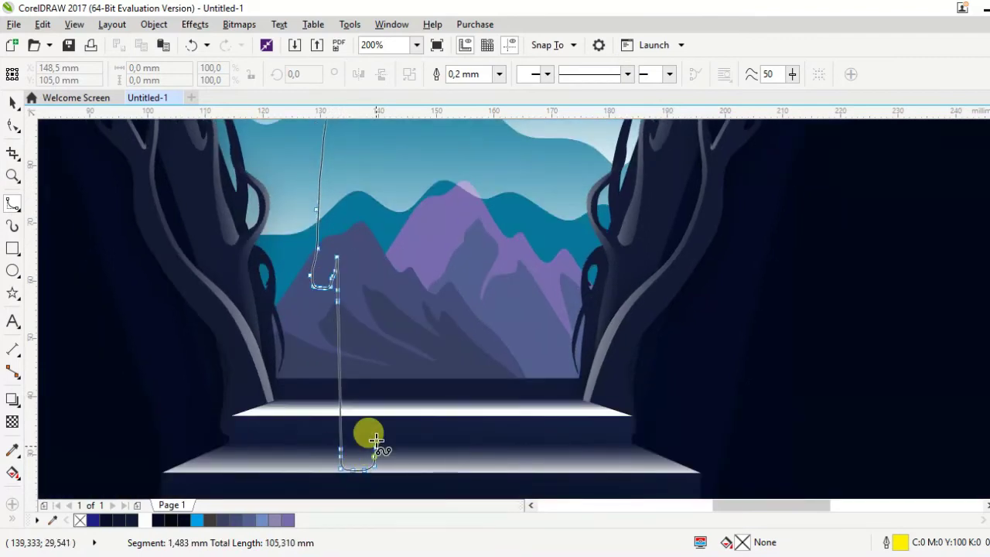
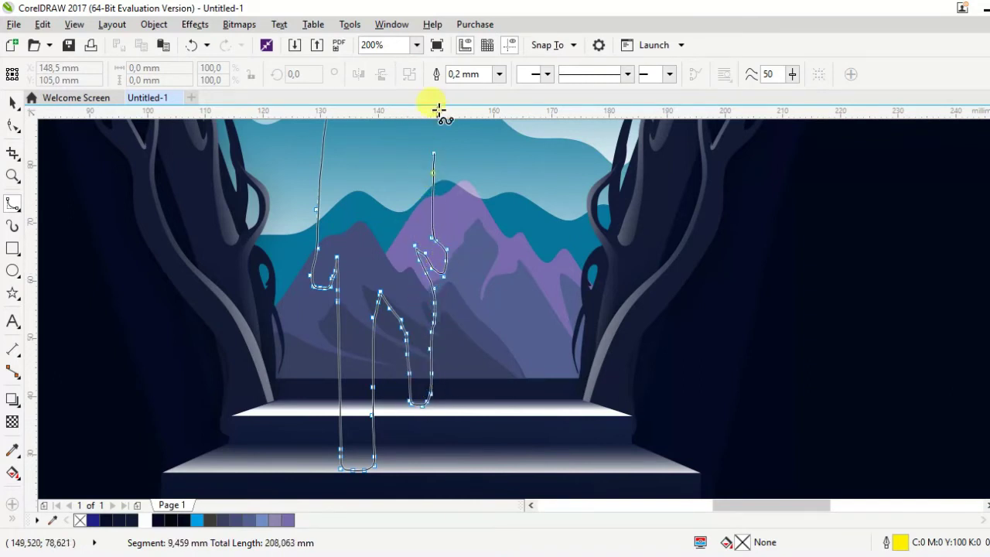
Place the final point over the head and close the B-spline figure outline.
scroll(434, 124, "up", 1)
scroll(426, 155, "up", 1)
scroll(402, 172, "up", 1)
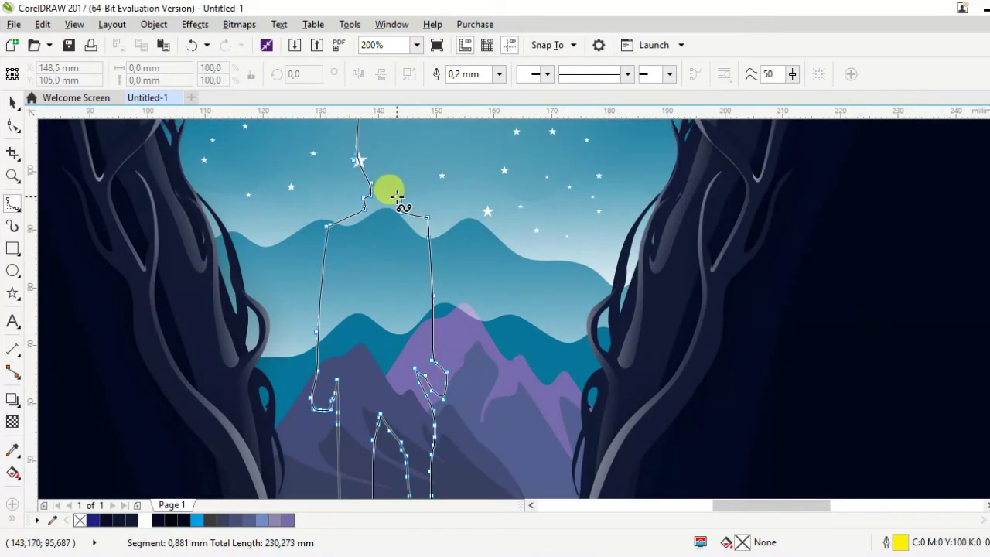
scroll(409, 194, "up", 1)
left_click(409, 194)
key("space")
Switch to node editing and zoom around the figure to inspect its shape.
left_click(11, 126)
scroll(358, 189, "up", 1)
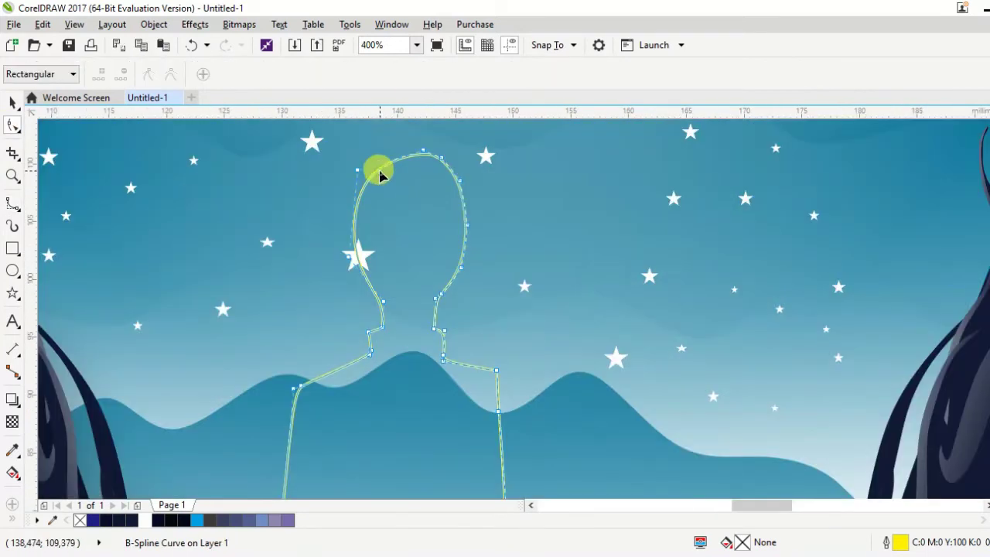
scroll(374, 159, "down", 2)
scroll(464, 333, "up", 1)
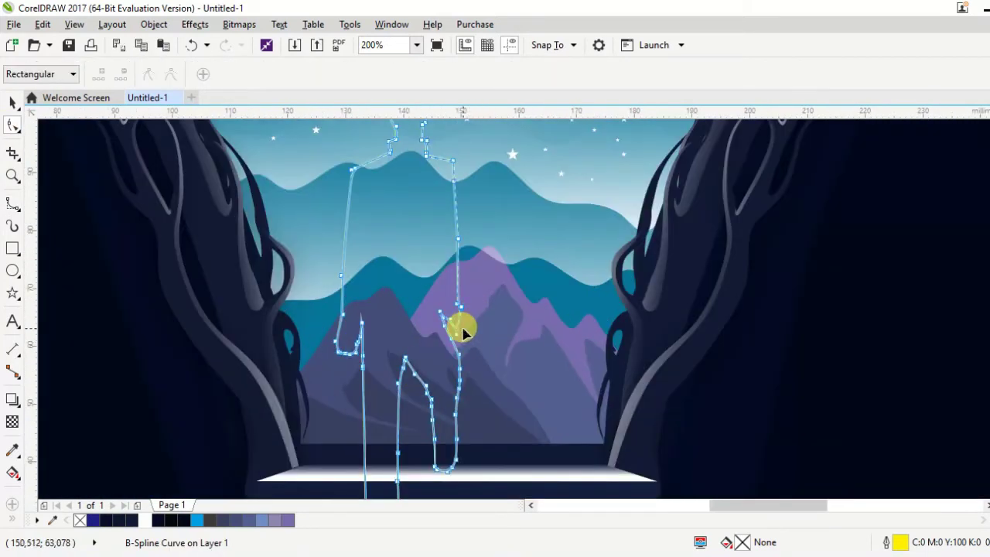
scroll(445, 309, "down", 1)
scroll(437, 300, "up", 2)
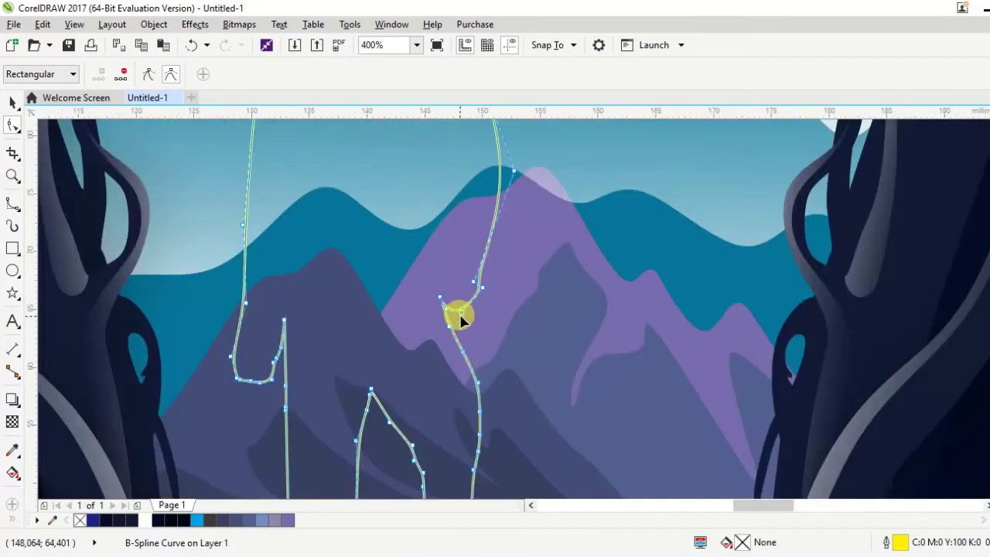
scroll(492, 293, "down", 2)
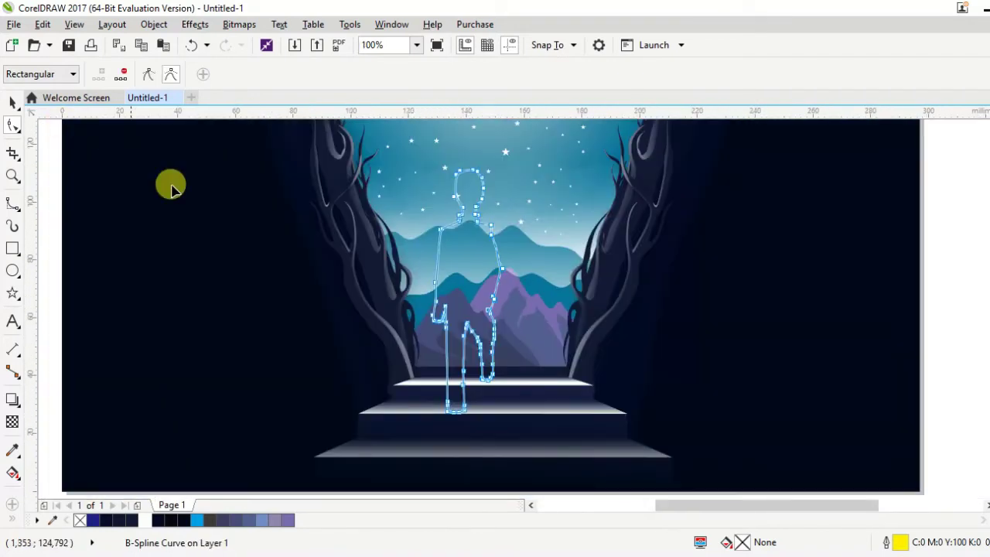
Nudge the whole figure slightly left, then resume refining its nodes.
key("space")
left_click_drag(498, 287, 478, 284)
key("space")
scroll(460, 318, "up", 2)
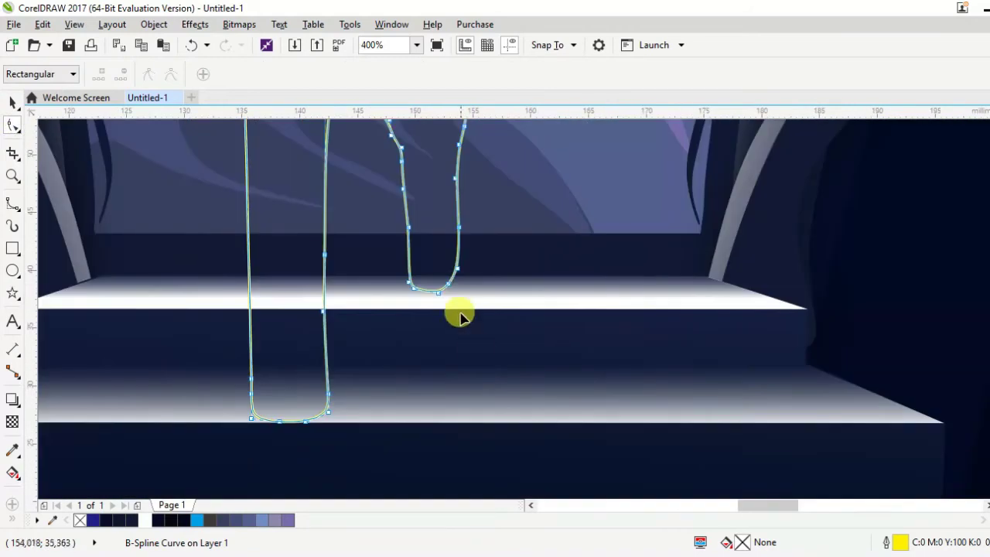
scroll(414, 205, "down", 1)
scroll(420, 177, "up", 1)
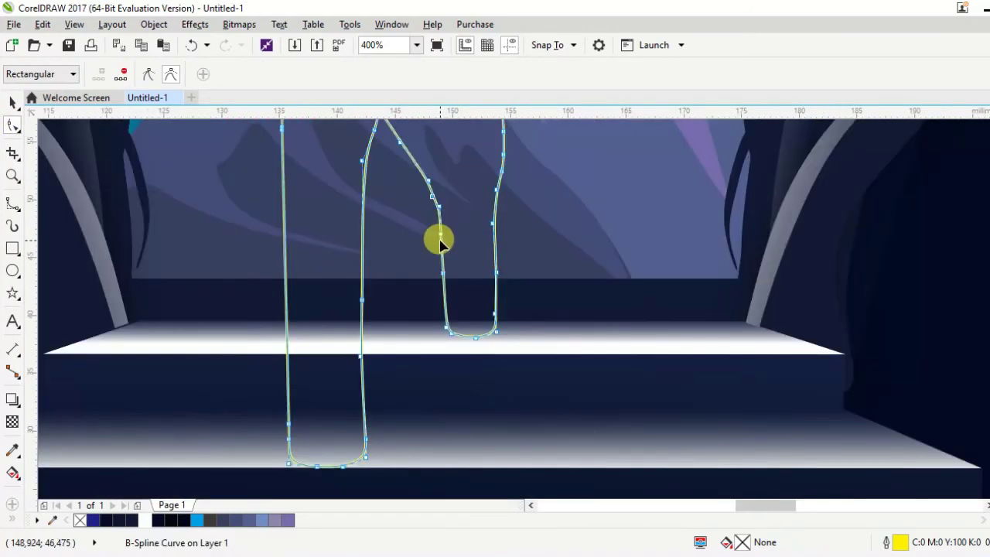
scroll(486, 331, "down", 1)
scroll(493, 311, "up", 1)
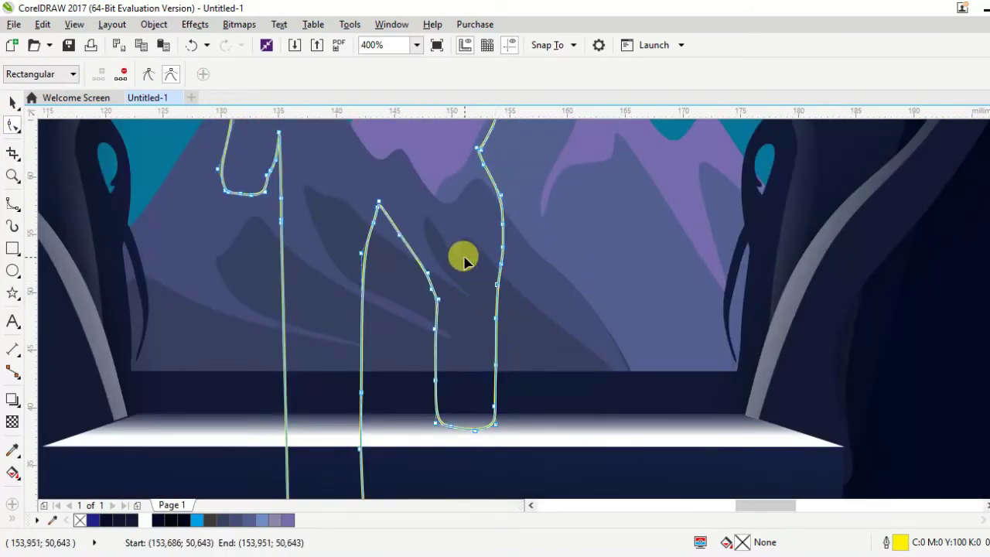
scroll(441, 232, "down", 2)
Draw rectangles over the bottoms of the left and right feet.
key("space")
left_click(12, 249)
scroll(422, 333, "up", 3)
left_click_drag(392, 237, 541, 426)
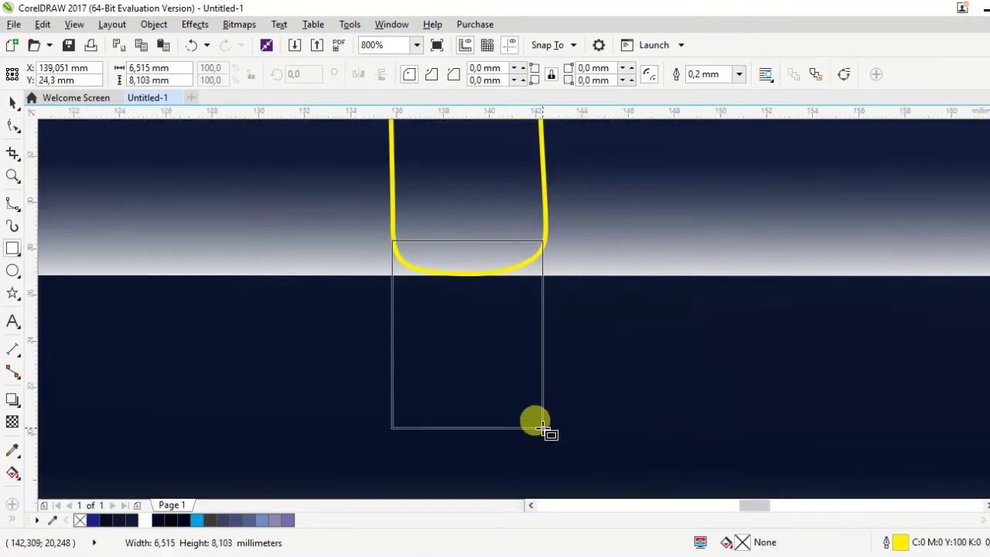
scroll(441, 124, "down", 2)
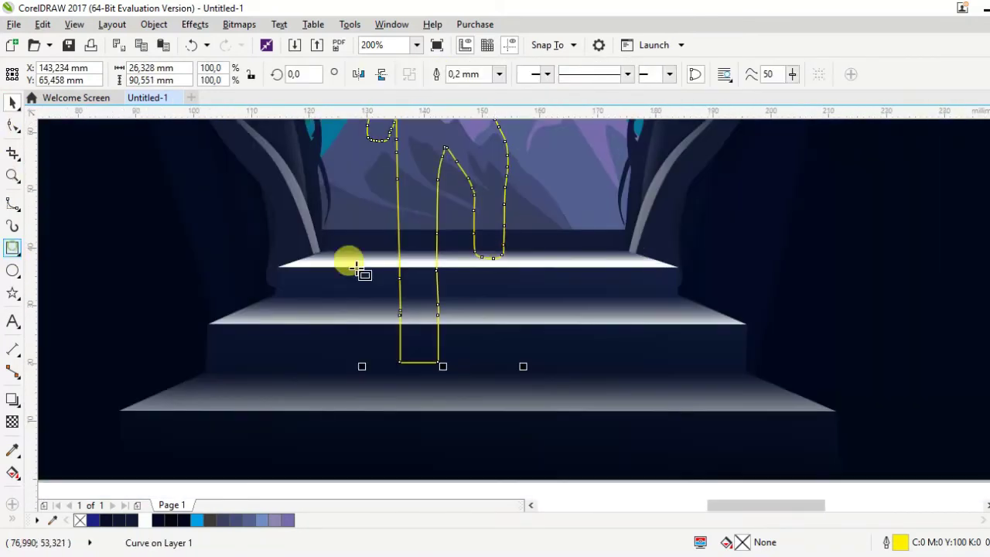
scroll(488, 259, "up", 1)
scroll(471, 249, "up", 2)
left_click_drag(402, 227, 642, 423)
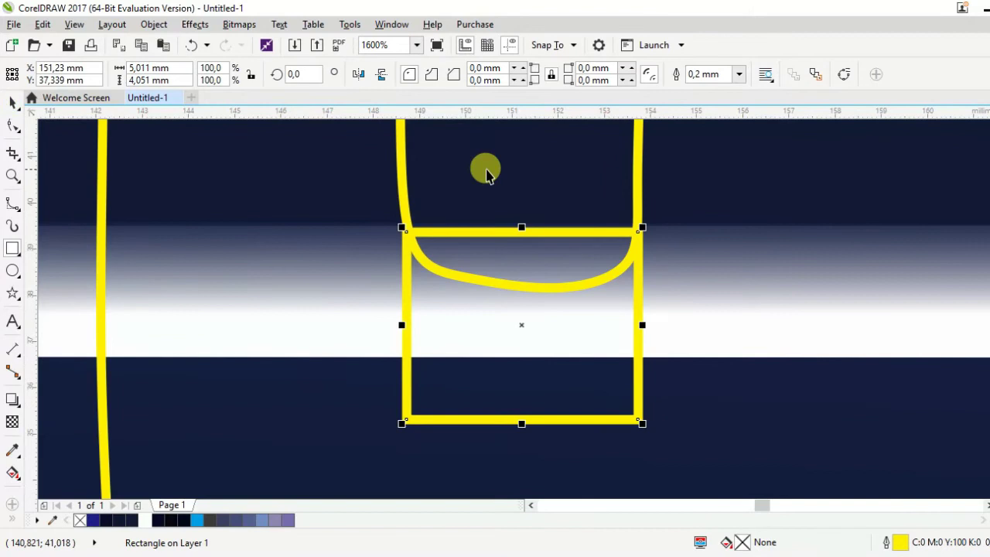
Weld the rectangles into the figure outline and drag a corner node to reshape the foot.
left_click(403, 154, "shift")
scroll(490, 272, "down", 4)
scroll(475, 177, "up", 1)
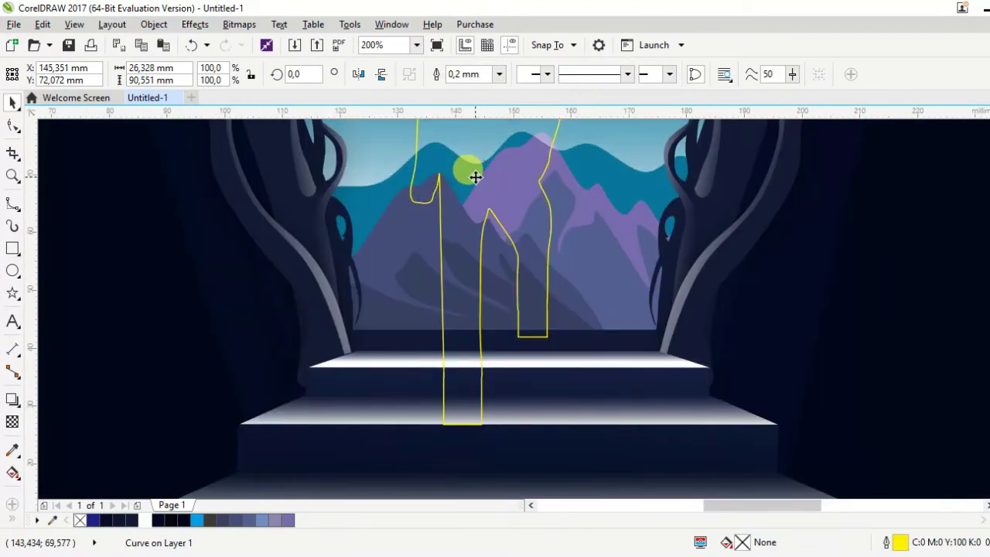
key("F10")
scroll(503, 278, "up", 2)
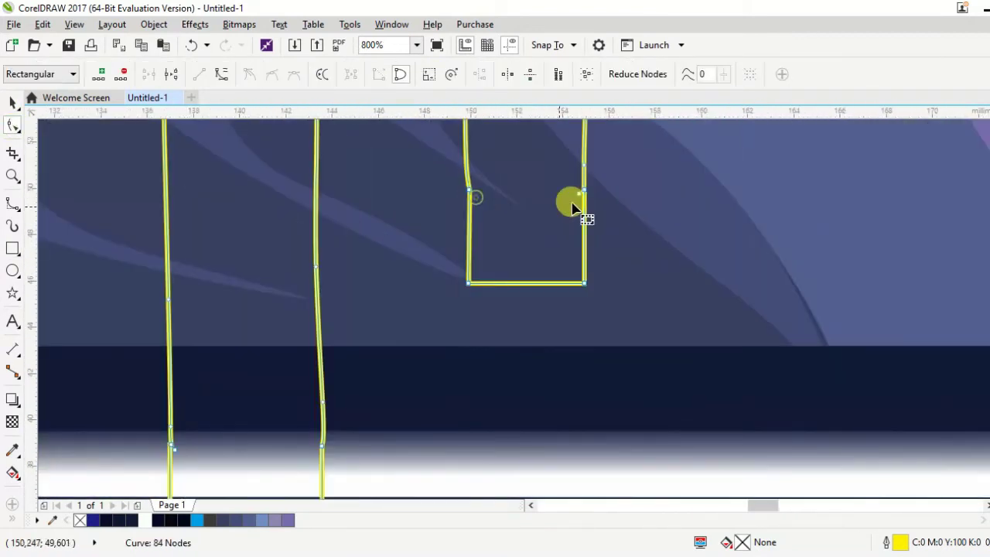
left_click_drag(467, 286, 468, 418)
scroll(585, 414, "down", 1)
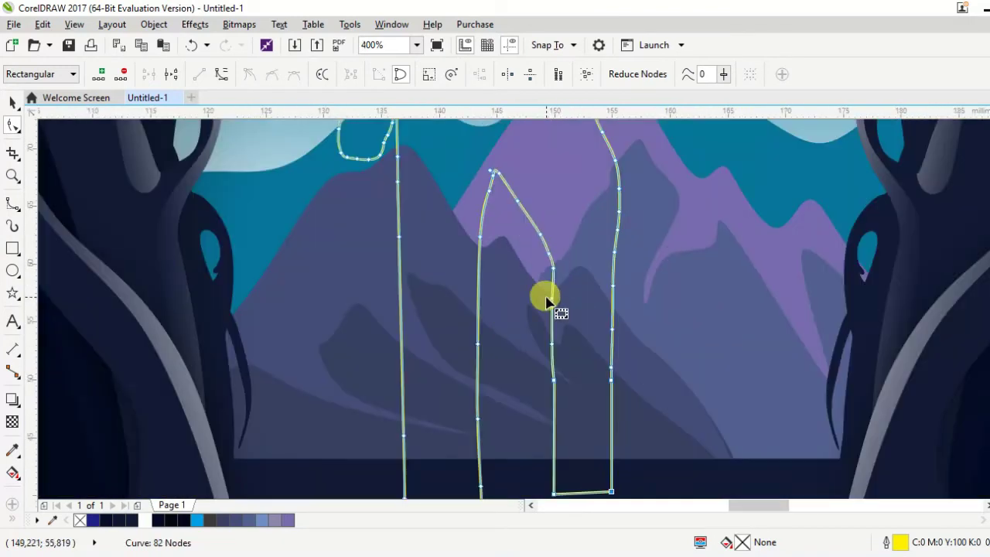
Delete three unneeded nodes from the outline, then deselect the figure.
key("Delete")
scroll(549, 263, "up", 1)
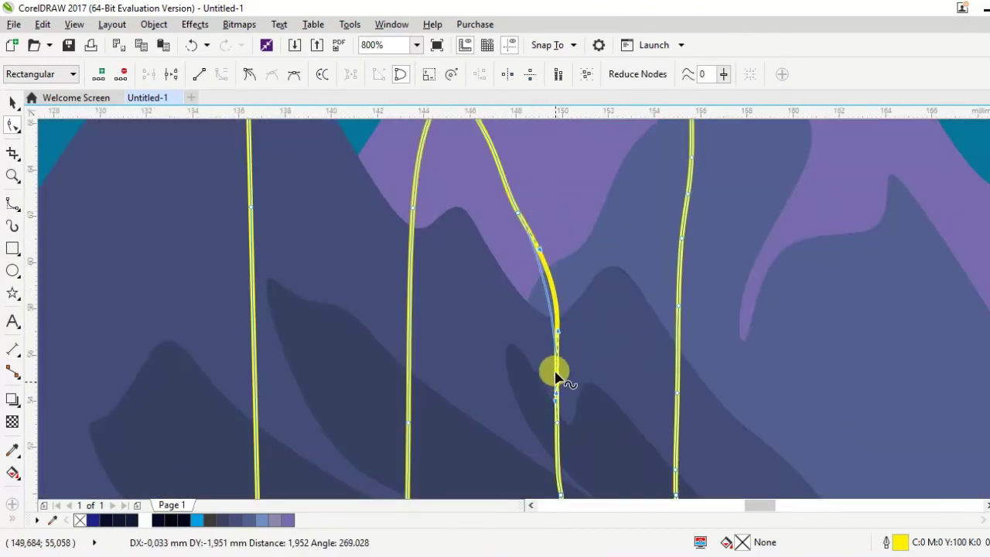
key("Delete")
scroll(545, 340, "down", 1)
key("Delete")
scroll(550, 310, "down", 1)
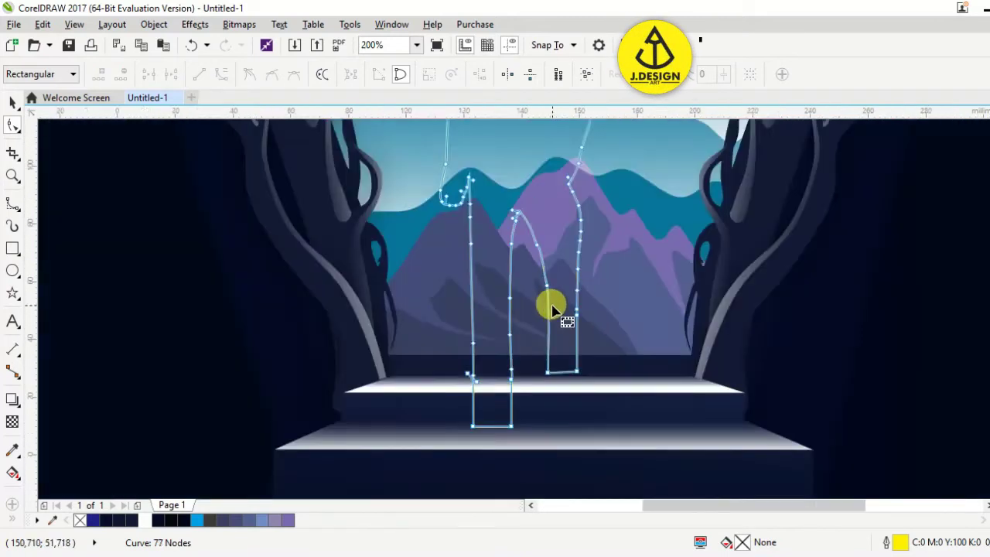
scroll(546, 287, "down", 2)
key("space")
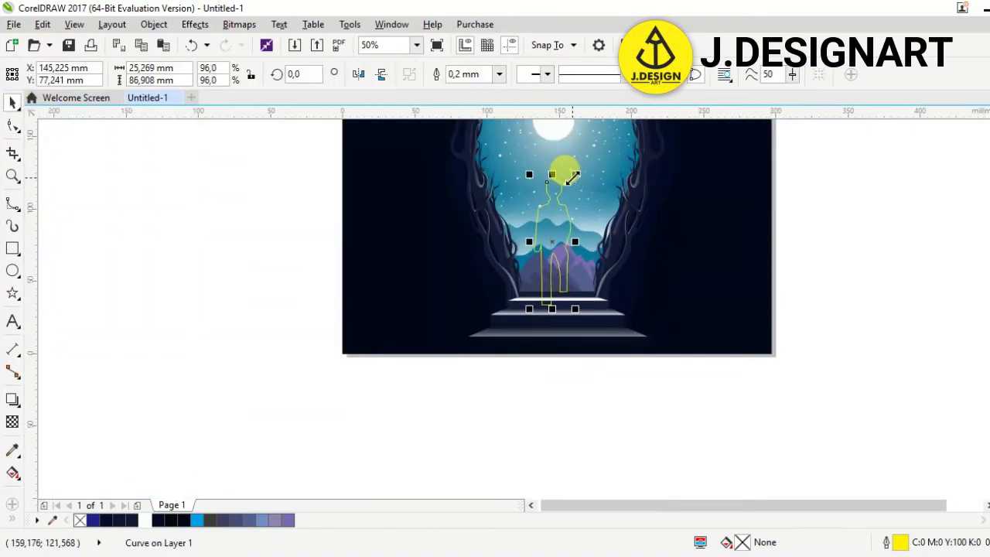
key("Escape")
Draw a rounded rectangle under the left foot and weld it into the outline.
scroll(634, 268, "up", 2)
left_click(13, 248)
scroll(526, 320, "up", 1)
scroll(534, 317, "down", 2)
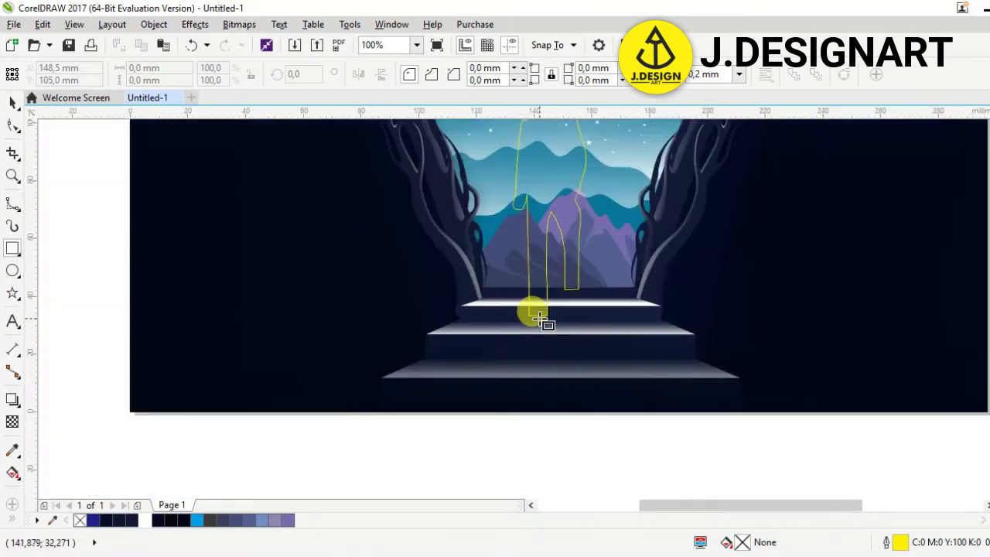
scroll(539, 317, "up", 3)
left_click_drag(466, 286, 607, 362)
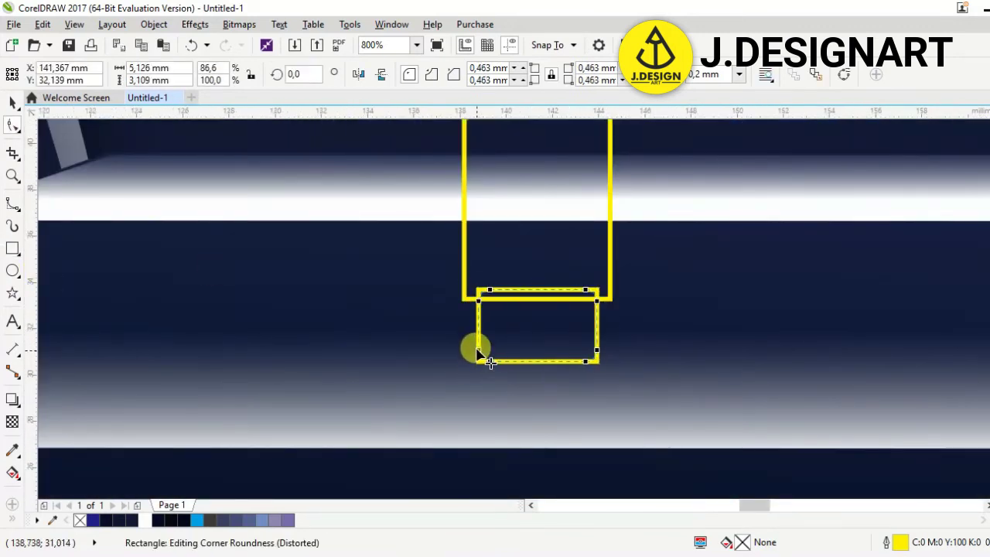
left_click(464, 294, "shift")
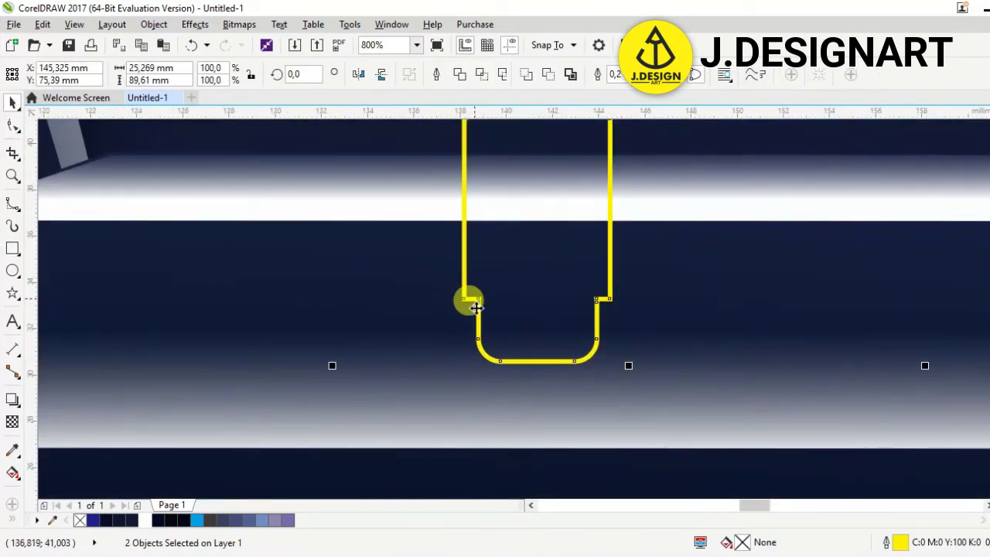
scroll(470, 302, "down", 2)
left_click(13, 248)
scroll(542, 255, "up", 2)
Add a rounded rectangle under the right foot and weld it to the outline.
left_click_drag(504, 232, 594, 292)
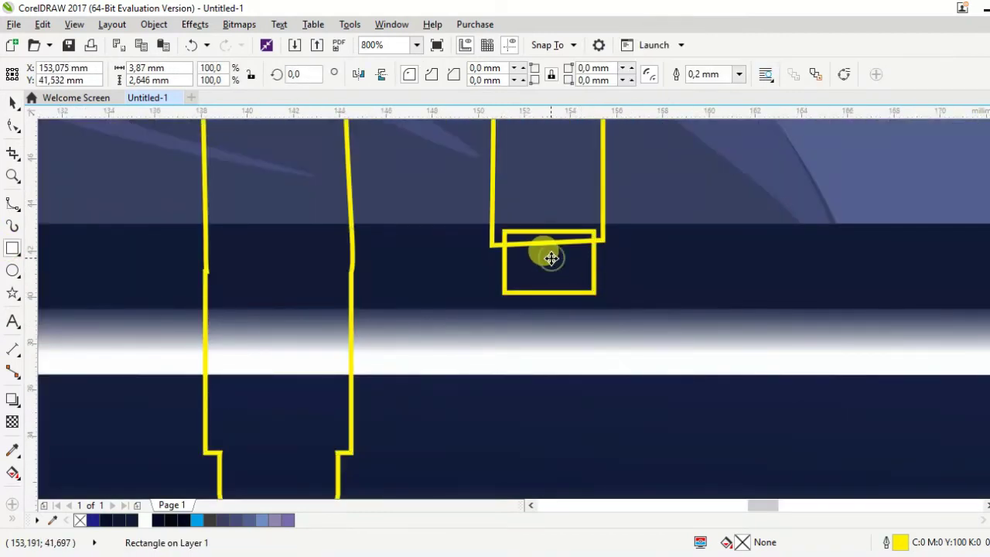
key("space")
left_click(492, 194, "shift")
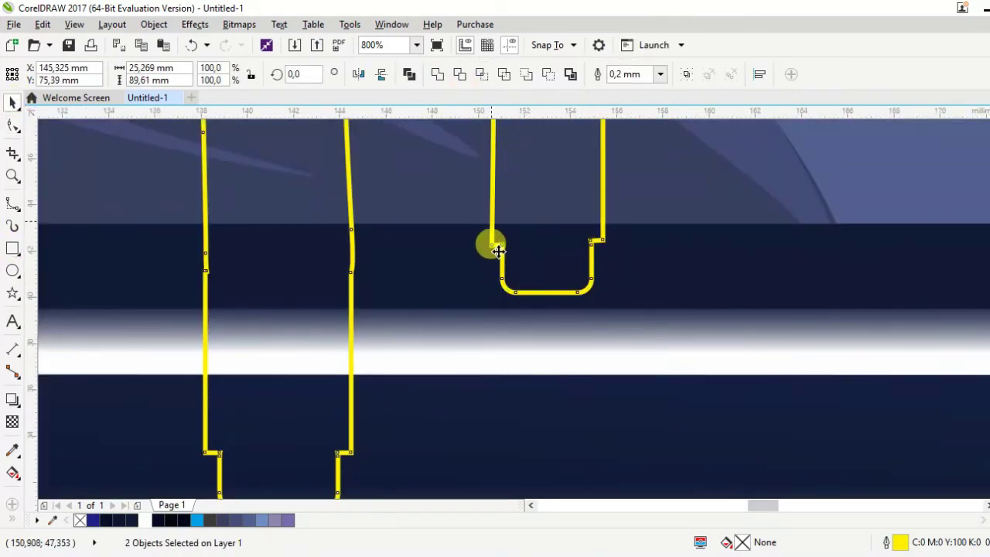
key("ctrl+l")
scroll(503, 258, "down", 2)
Fill the silhouette dark navy, remove its outline, and pick a darker navy shade.
left_click(170, 519)
scroll(526, 139, "down", 2)
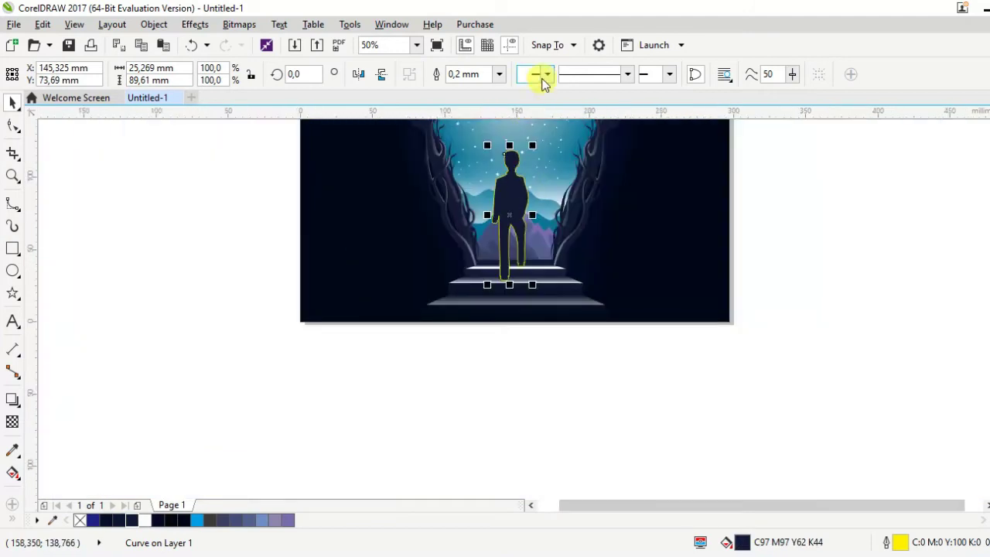
left_click(499, 73)
left_click(464, 89)
double_click(731, 541)
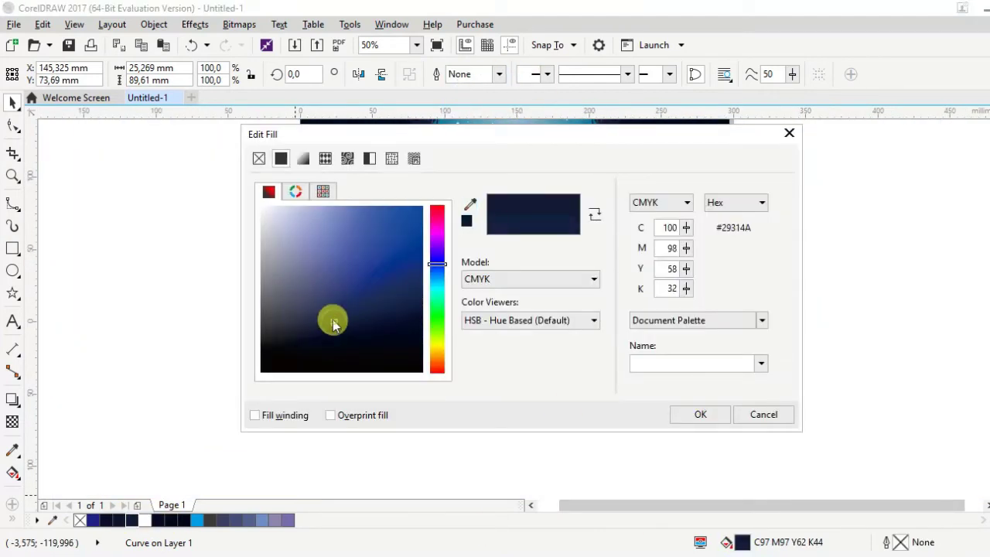
left_click(701, 414)
left_click(12, 203)
scroll(480, 340, "up", 2)
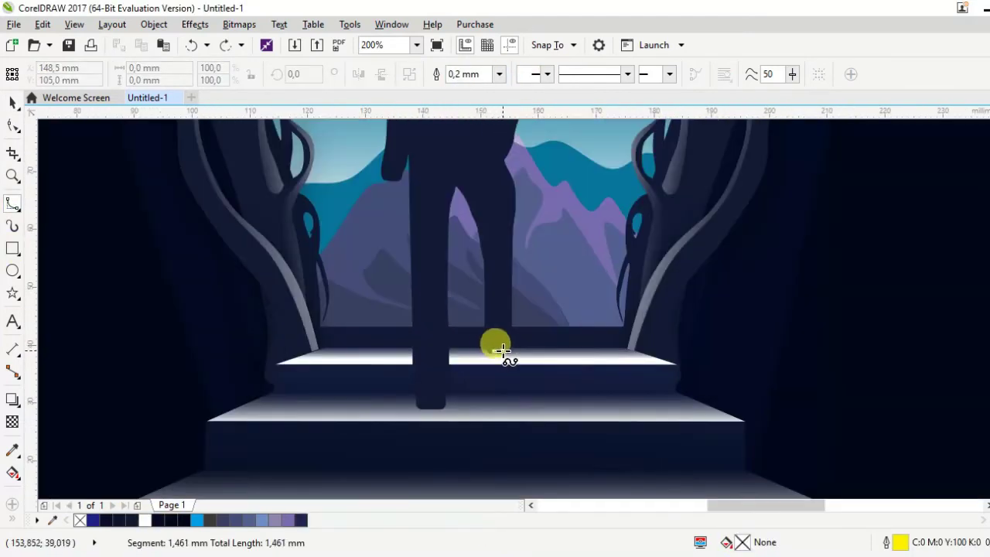
Trace a closed curve around the silhouette's side, left leg, left arm and head.
mouse_move(493, 125)
left_mouse_down()
mouse_move(517, 210)
mouse_move(486, 93)
mouse_move(472, 171)
mouse_move(486, 171)
left_mouse_up()
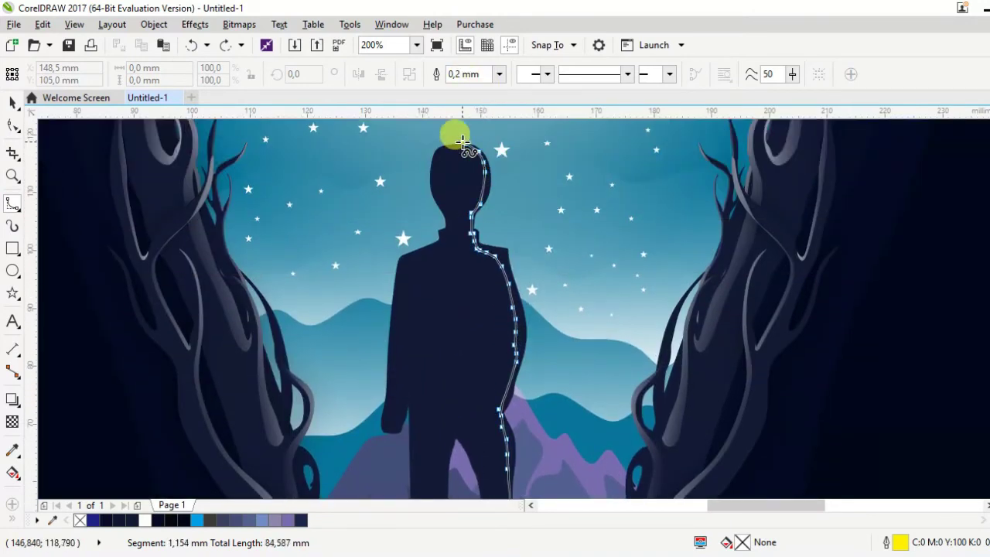
mouse_move(394, 431)
left_mouse_down()
mouse_move(409, 542)
mouse_move(424, 519)
mouse_move(424, 475)
left_mouse_up()
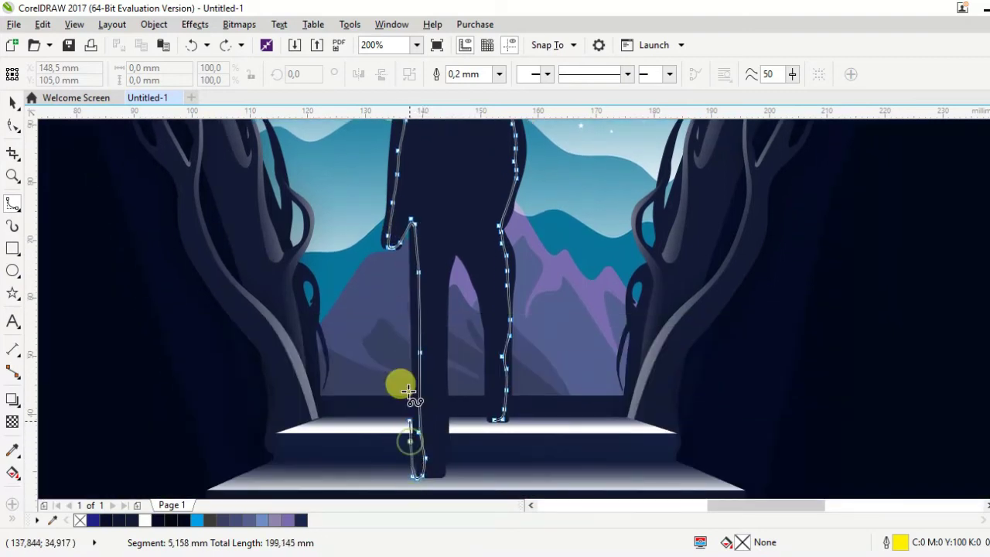
mouse_move(379, 248)
left_mouse_down()
mouse_move(382, 194)
mouse_move(408, 225)
left_mouse_up()
mouse_move(419, 152)
left_mouse_down()
mouse_move(504, 191)
mouse_move(523, 480)
mouse_move(498, 441)
left_mouse_up()
left_click(498, 442)
Fill the traced halo white with no outline and fade it toward the bottom.
left_click(146, 519)
left_click(499, 74)
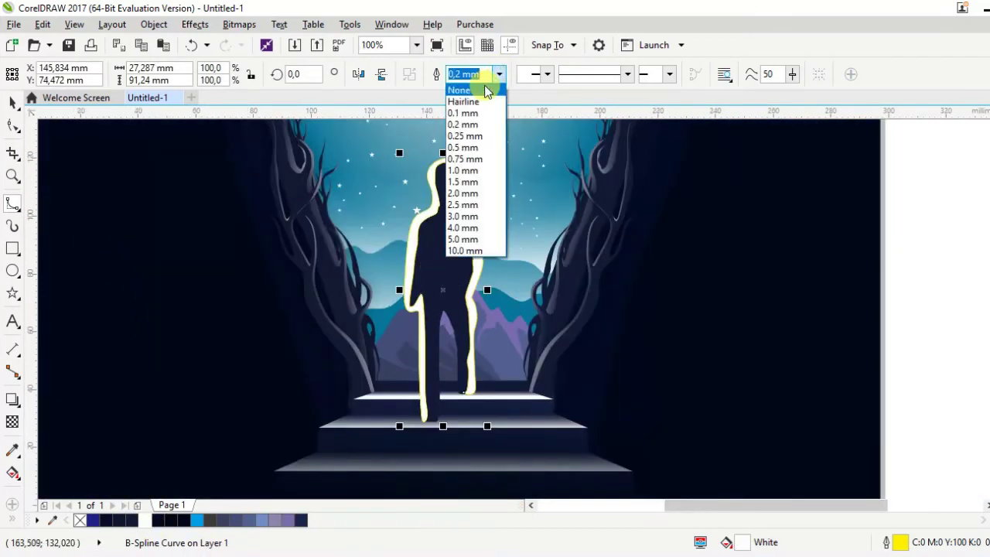
left_click(464, 88)
left_click(12, 422)
mouse_move(162, 346)
left_mouse_down()
mouse_move(398, 287)
mouse_move(483, 291)
mouse_move(443, 240)
left_mouse_up()
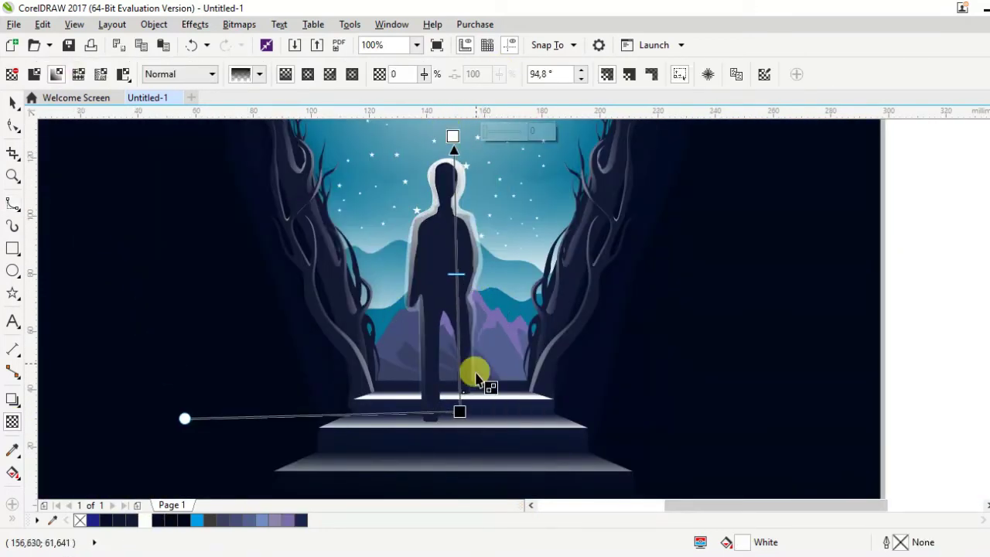
scroll(443, 239, "down", 1)
scroll(434, 300, "up", 1)
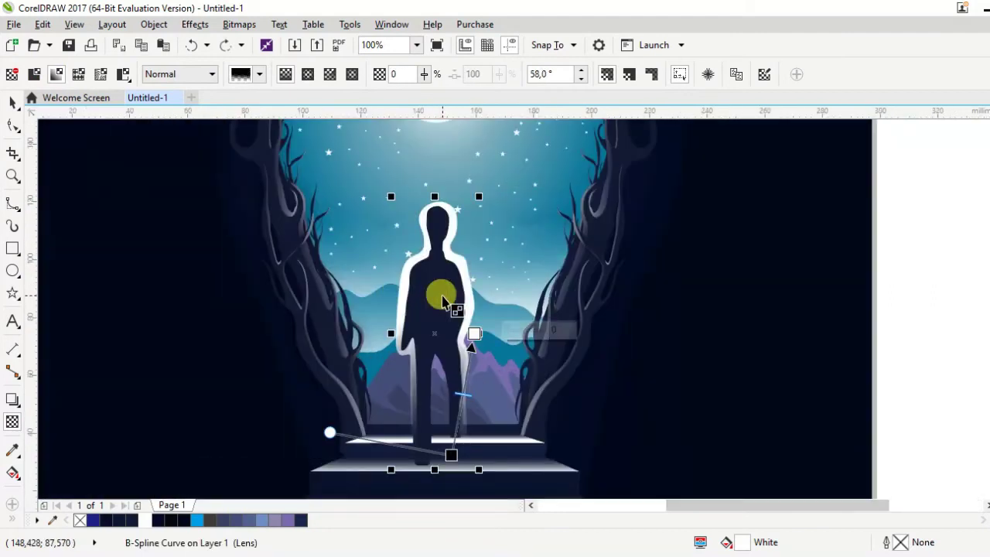
Select the figure and its white rim, then draw a rectangle over the legs.
left_click(12, 101)
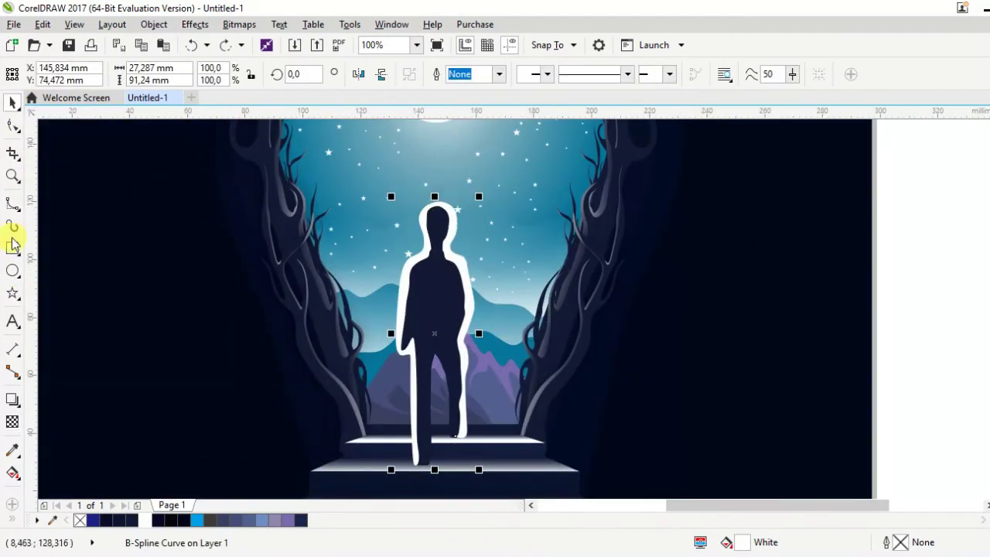
left_click(504, 287)
scroll(504, 287, "down", 1)
scroll(457, 309, "up", 1)
left_click(480, 308)
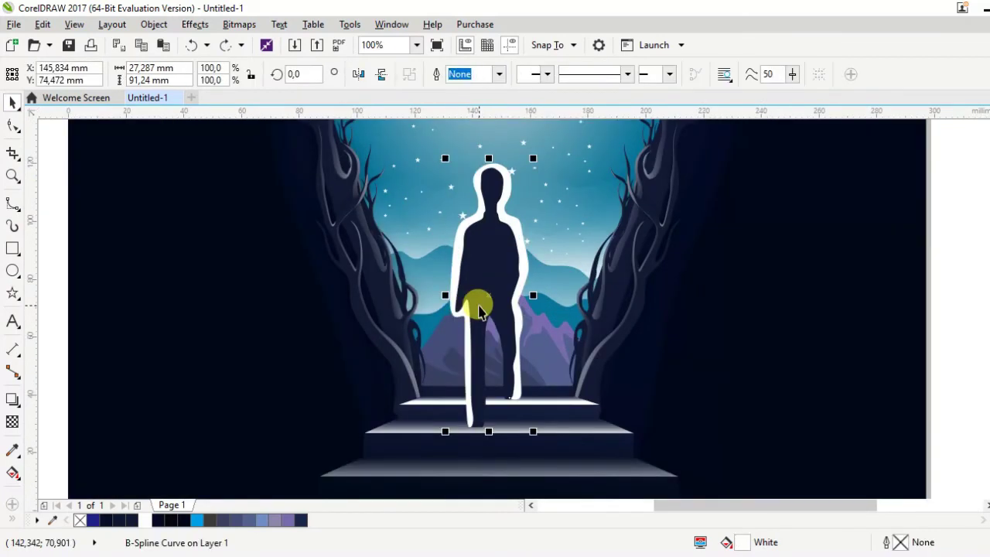
left_click(12, 248)
scroll(441, 165, "up", 1)
left_click_drag(426, 139, 532, 430)
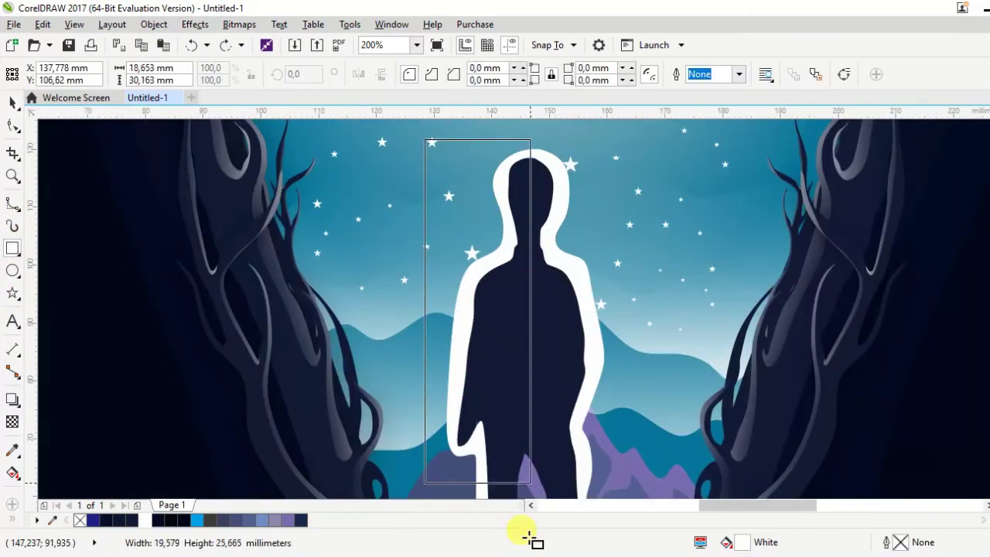
Trim the rim with the rectangle, then place and combine the remaining rim pieces inside the silhouette.
left_click(596, 243, "shift")
left_click(482, 73)
key("Delete")
mouse_move(481, 232)
left_mouse_down()
mouse_move(420, 222)
mouse_move(420, 196)
left_mouse_up()
left_click(573, 214, "shift")
left_click(460, 72)
scroll(420, 195, "down", 1)
Drag a linear transparency across the white rim and adjust its fade direction.
left_click(13, 421)
scroll(122, 106, "down", 1)
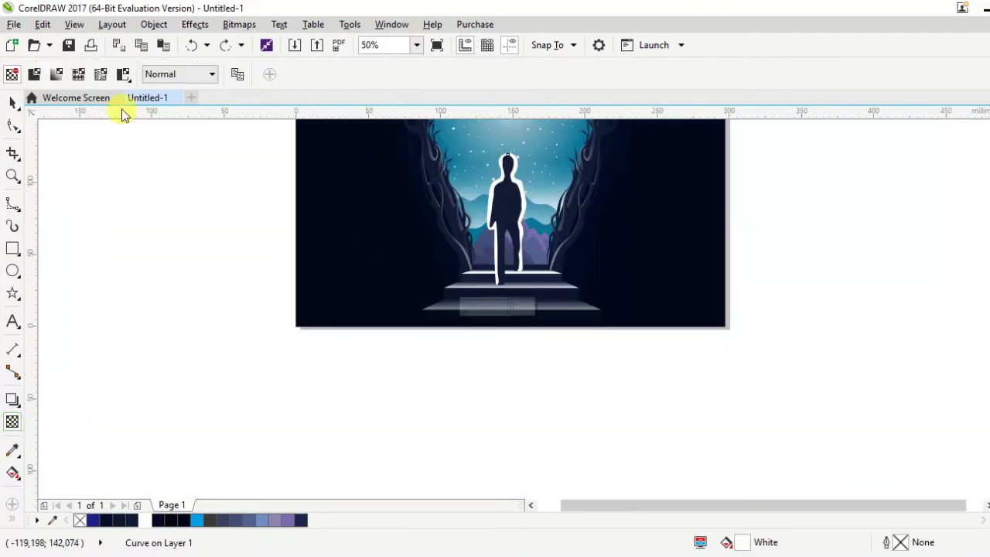
scroll(471, 242, "up", 1)
mouse_move(472, 243)
left_mouse_down()
mouse_move(516, 244)
mouse_move(513, 254)
mouse_move(553, 281)
mouse_move(508, 210)
mouse_move(531, 215)
mouse_move(503, 208)
mouse_move(511, 198)
left_mouse_up()
scroll(531, 215, "up", 1)
left_click_drag(430, 202, 444, 201)
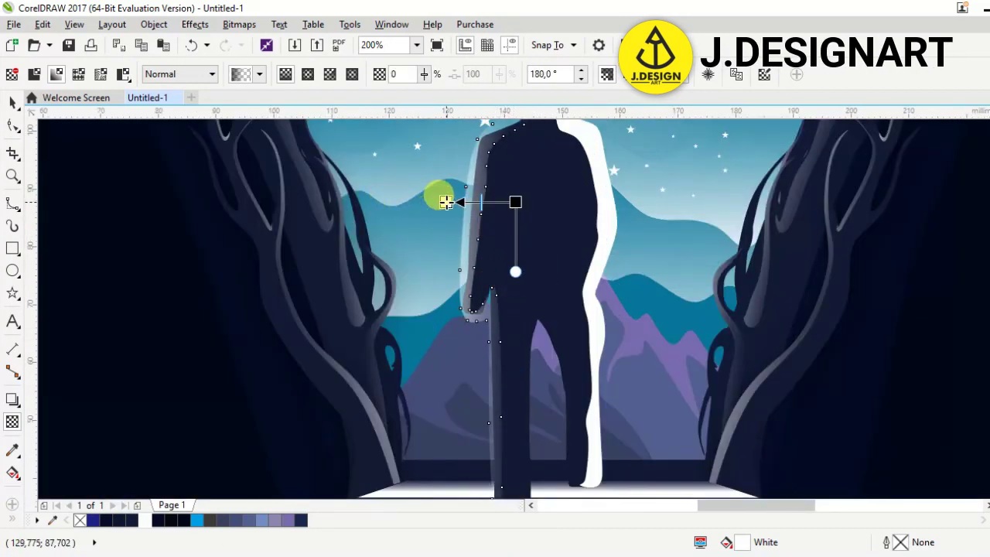
scroll(504, 206, "down", 1)
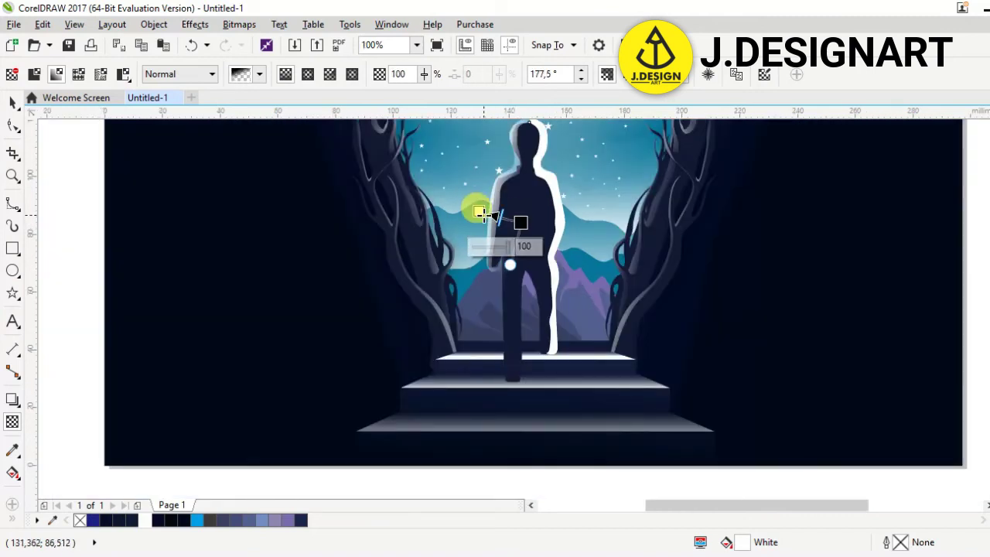
Reapply the rim's transparency and reposition its gradient handles, then clear the selection.
left_click(519, 187)
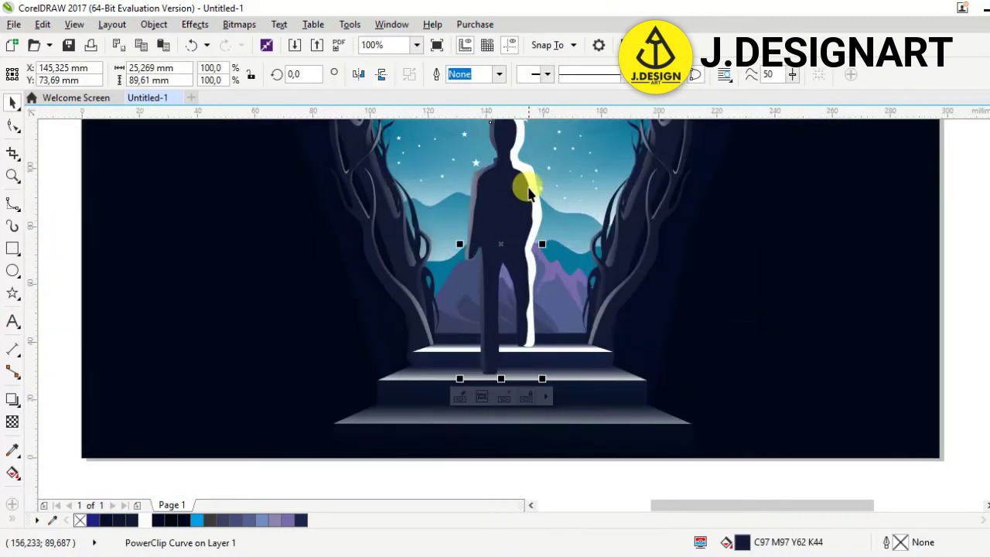
left_click(77, 74)
scroll(549, 240, "up", 1)
left_click_drag(572, 230, 590, 234)
left_click_drag(490, 239, 511, 241)
scroll(509, 247, "down", 1)
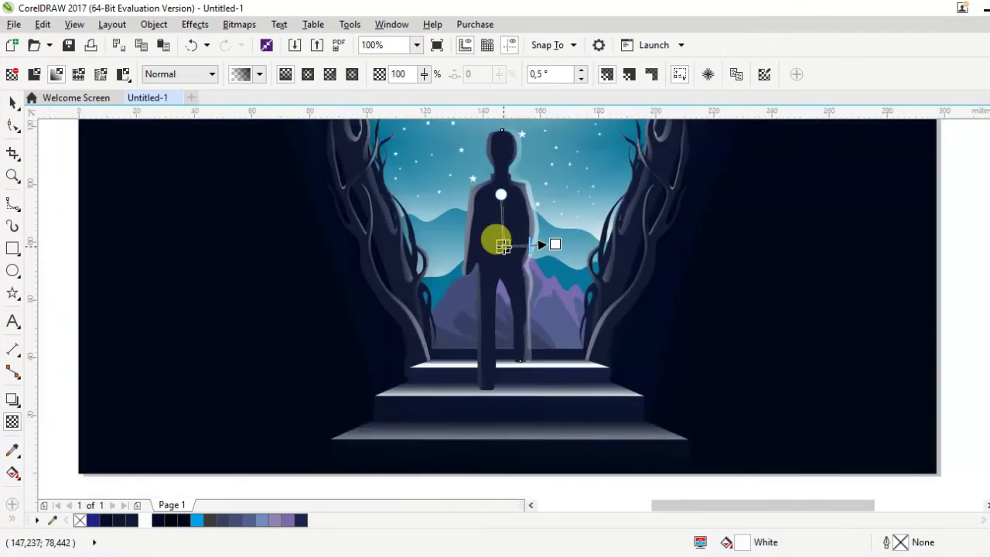
key("space")
key("Escape")
scroll(570, 199, "down", 1)
scroll(510, 174, "up", 1)
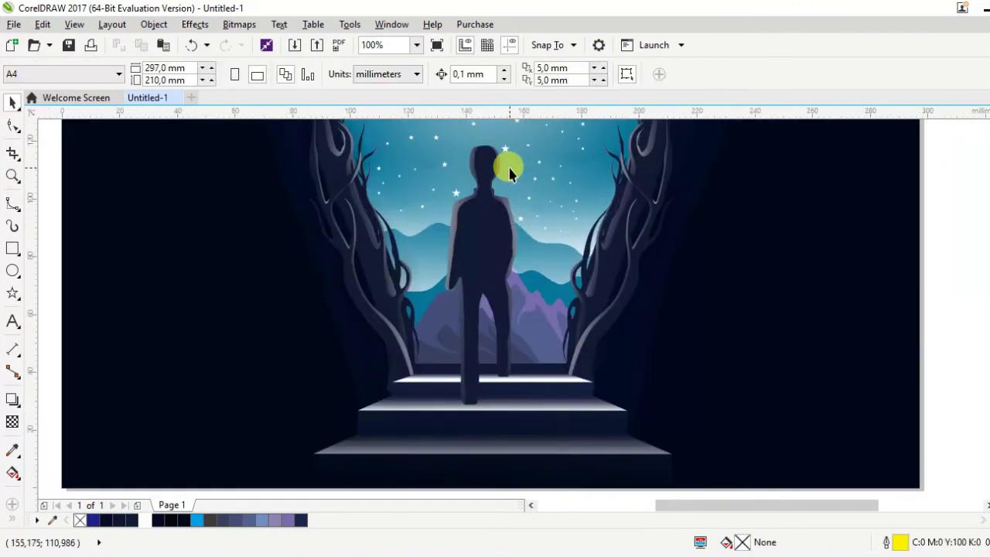
Trace a closed B-spline highlight strip down the edge of the first leg.
scroll(466, 232, "up", 1)
scroll(466, 232, "down", 1)
left_click(13, 204)
scroll(356, 328, "up", 1)
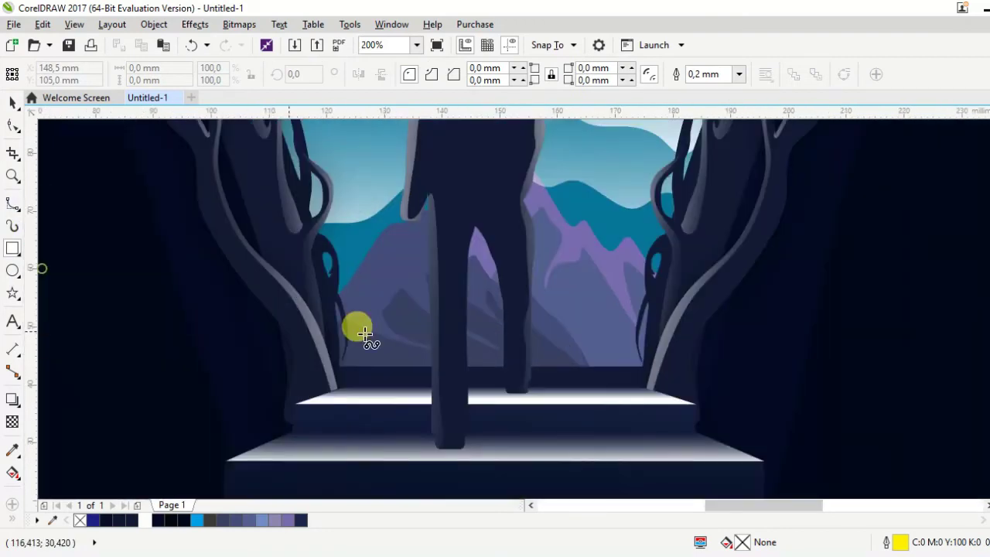
scroll(476, 178, "up", 1)
left_click(476, 171)
left_click(531, 255)
scroll(537, 348, "down", 2)
left_click(537, 431)
scroll(524, 380, "up", 2)
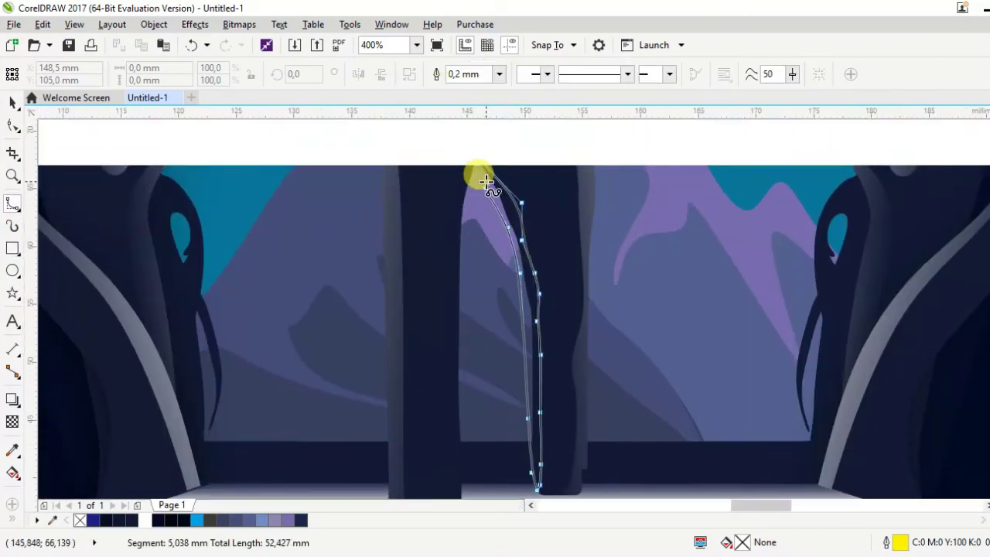
left_click(478, 172)
Fill the first strip white, fade it with linear transparency, and PowerClip it into the silhouette.
left_click(149, 519)
left_click(13, 422)
left_click_drag(482, 325, 568, 322)
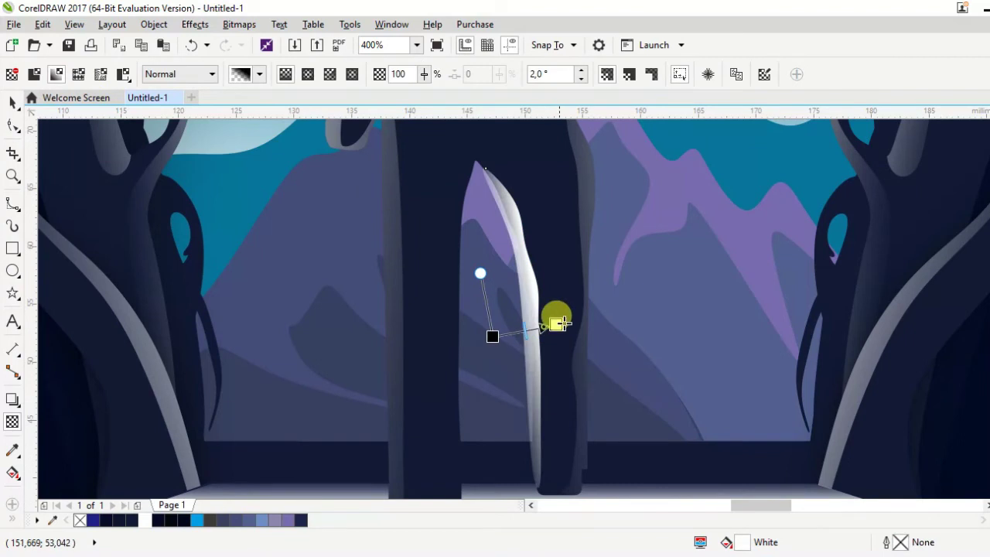
right_click(480, 137)
left_click(526, 141)
Trace a second closed B-spline highlight strip down the other leg.
scroll(457, 208, "up", 1)
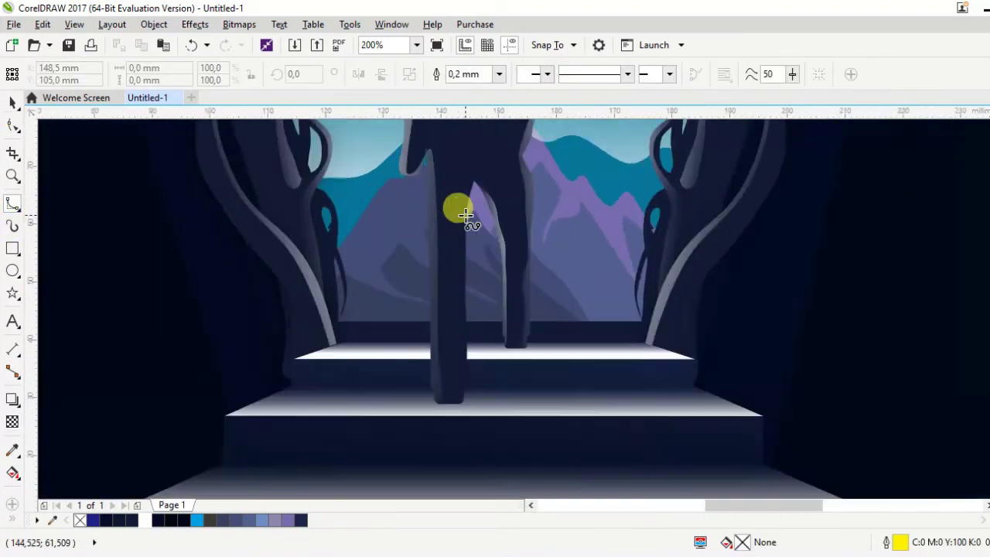
scroll(460, 232, "up", 1)
left_click(478, 153)
left_click(460, 198)
left_click(460, 240)
scroll(459, 348, "down", 1)
left_click(460, 413)
left_click(464, 464)
scroll(469, 310, "up", 1)
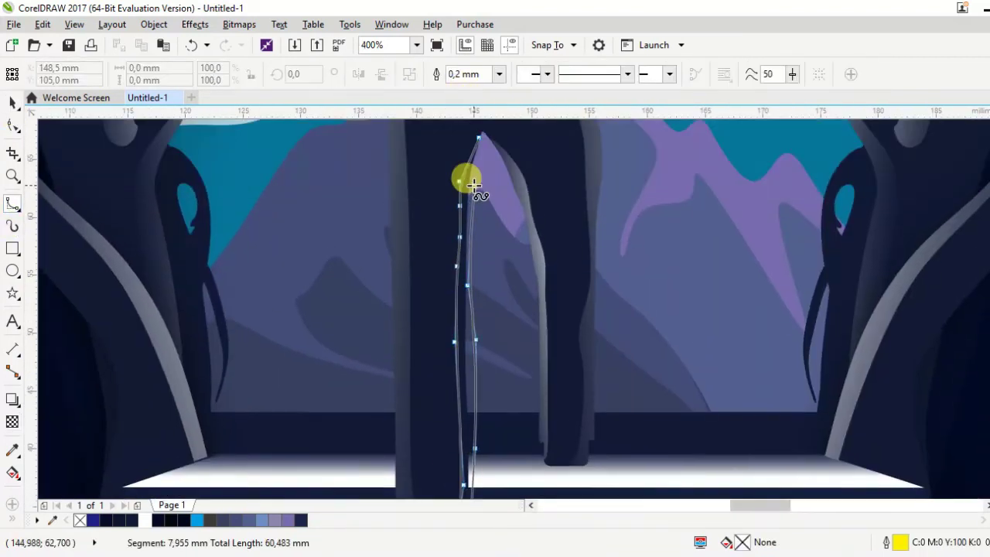
left_click(478, 153)
Fill the second strip white and give it an adjusted linear transparency fade.
left_click(143, 520)
scroll(459, 243, "down", 1)
left_click(12, 422)
left_click(55, 74)
scroll(441, 294, "up", 1)
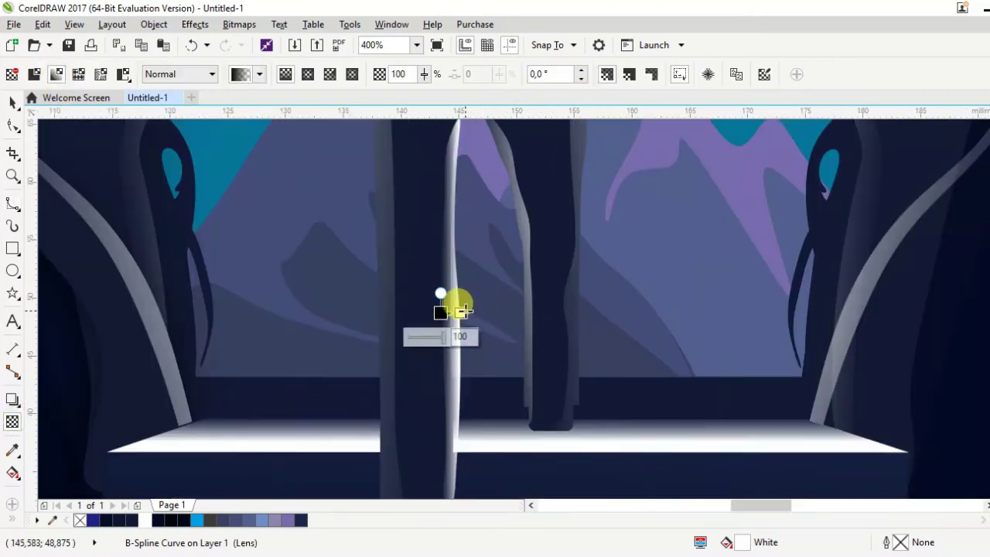
left_click_drag(441, 294, 433, 316)
key("space")
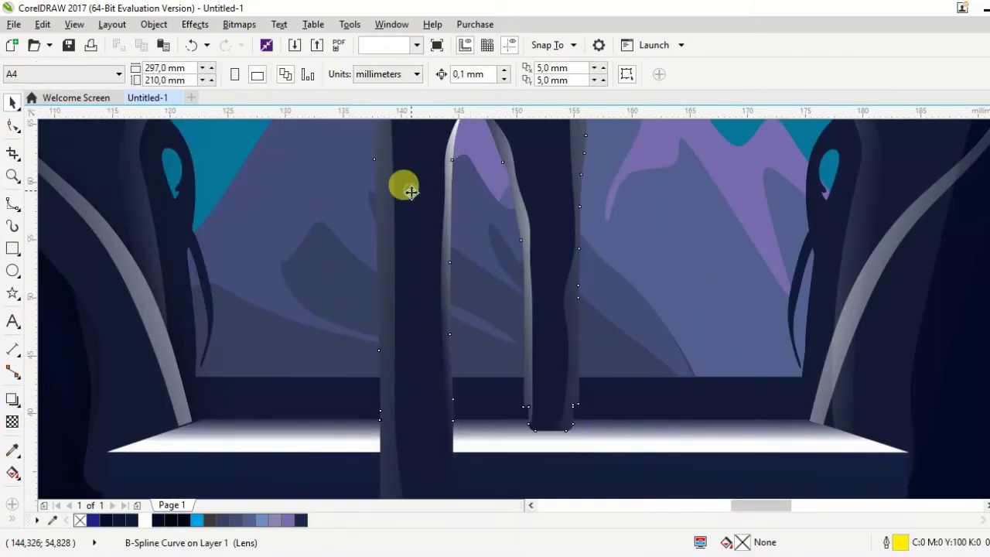
Review the two leg highlights and clear the selection.
scroll(402, 188, "down", 1)
scroll(420, 394, "up", 1)
scroll(420, 394, "up", 1)
key("space")
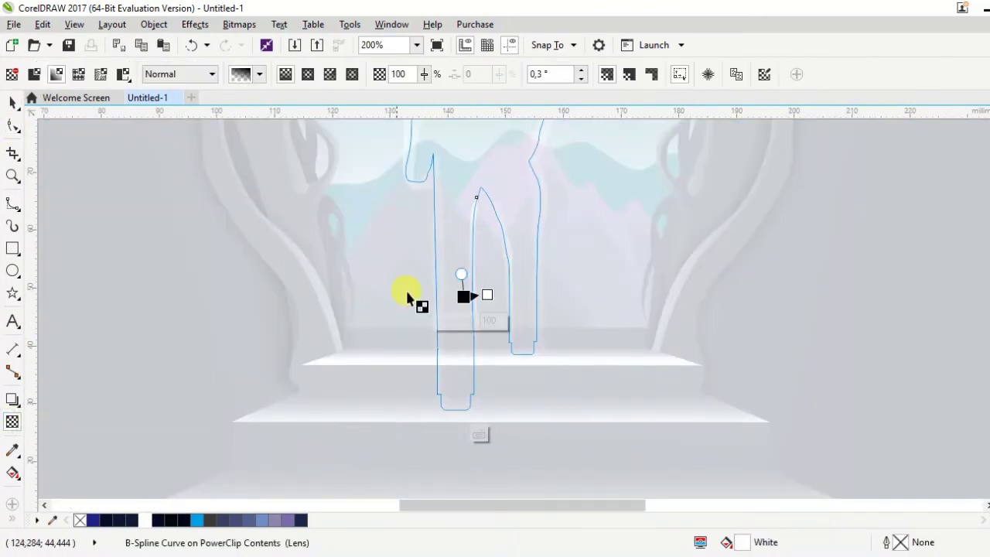
scroll(453, 297, "down", 1)
scroll(475, 387, "down", 1)
key("Escape")
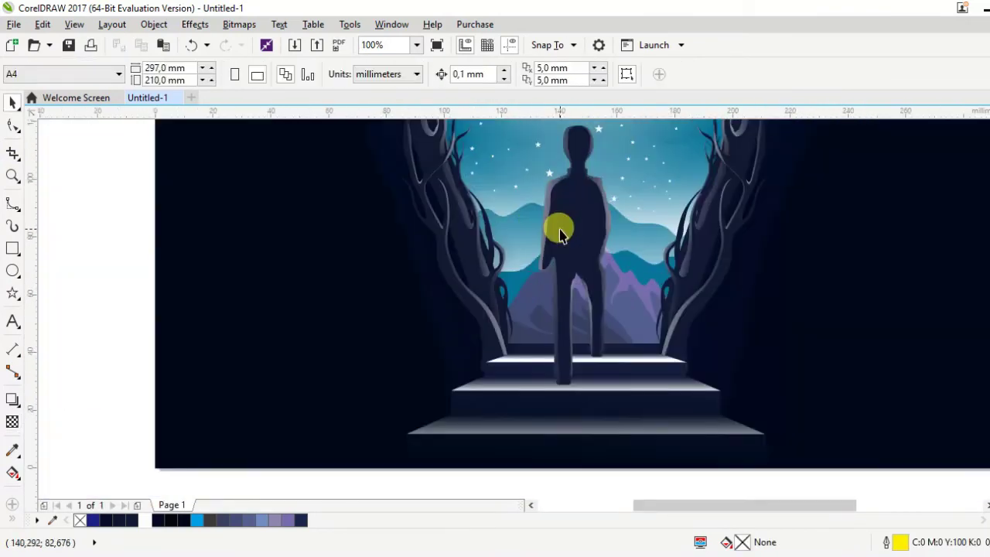
key("F6")
Draw a widened rectangle on the man's back with rounded corners and no outline.
scroll(577, 196, "up", 1)
mouse_move(548, 181)
left_mouse_down()
mouse_move(585, 289)
mouse_move(615, 301)
left_mouse_up()
scroll(552, 248, "up", 1)
left_click_drag(531, 228, 513, 228)
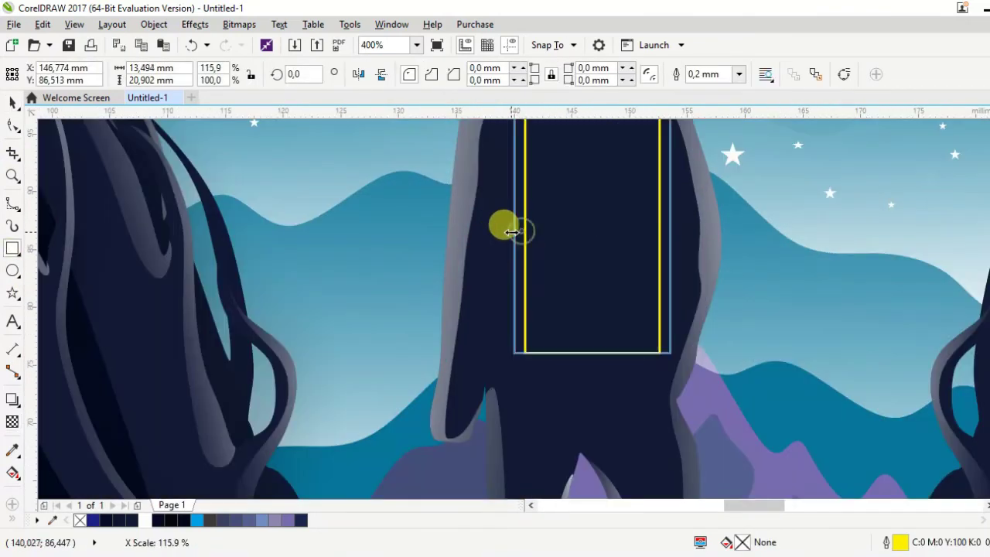
scroll(512, 228, "down", 1)
left_click(12, 125)
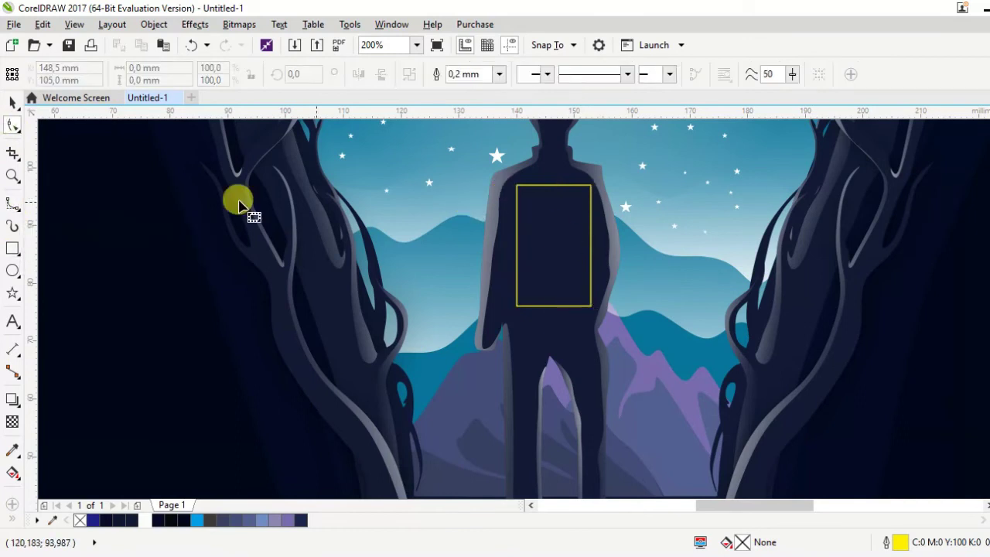
left_click(739, 74)
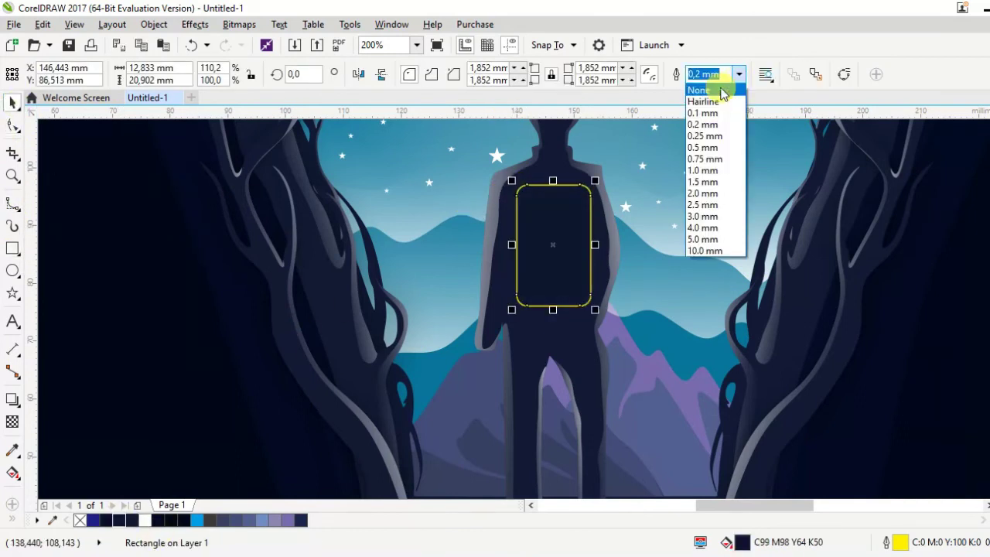
left_click(707, 87)
left_click(545, 258)
Scale and nudge the rectangle to fit the back, then fill it lighter navy.
scroll(552, 264, "up", 1)
left_click_drag(466, 144, 450, 136)
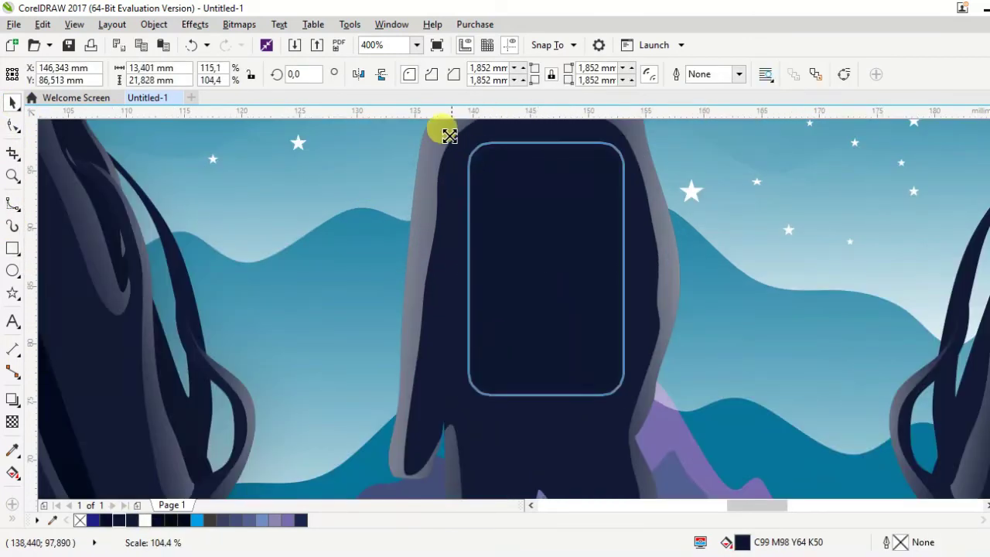
left_click_drag(628, 401, 619, 390)
left_click_drag(561, 315, 560, 302)
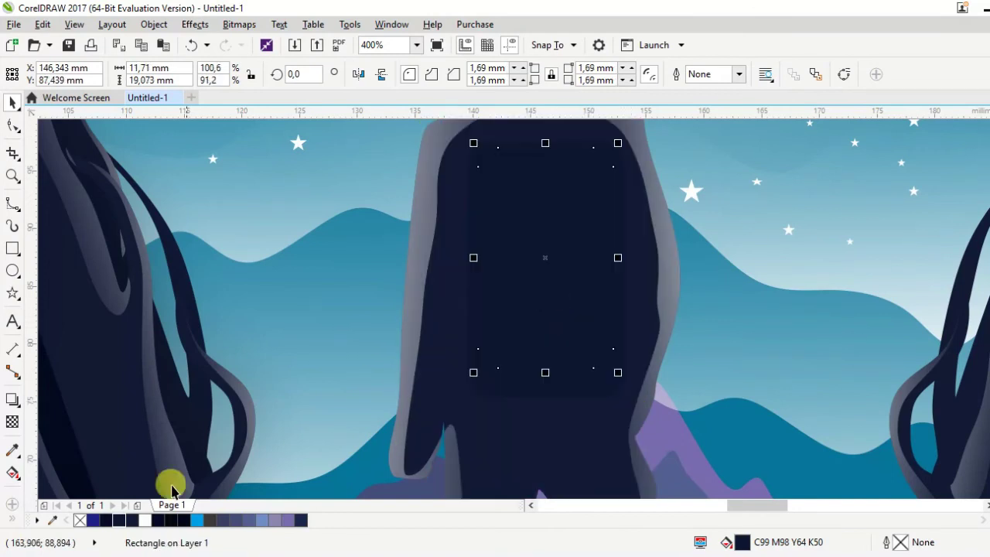
left_click(301, 520)
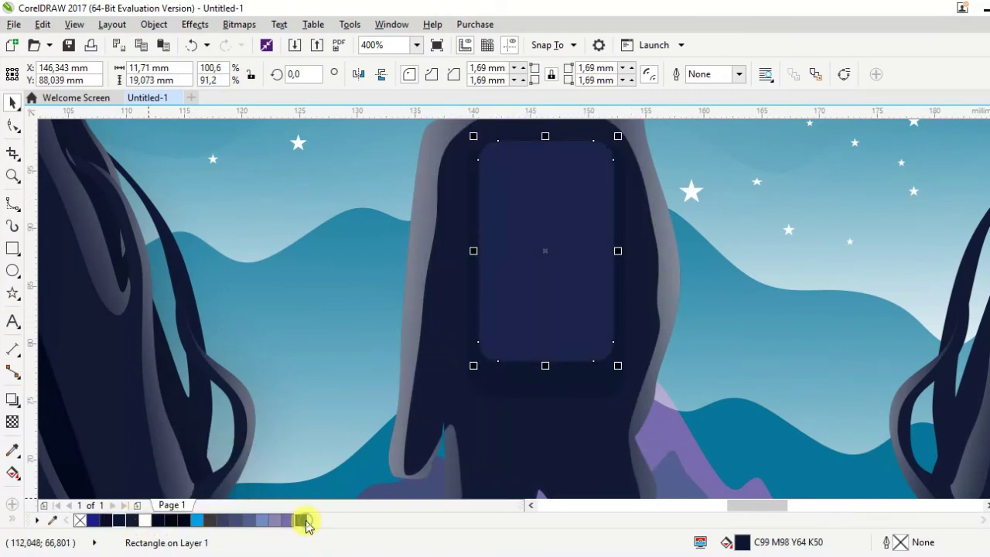
scroll(441, 281, "down", 2)
scroll(448, 261, "up", 1)
scroll(449, 262, "up", 1)
scroll(402, 332, "down", 1)
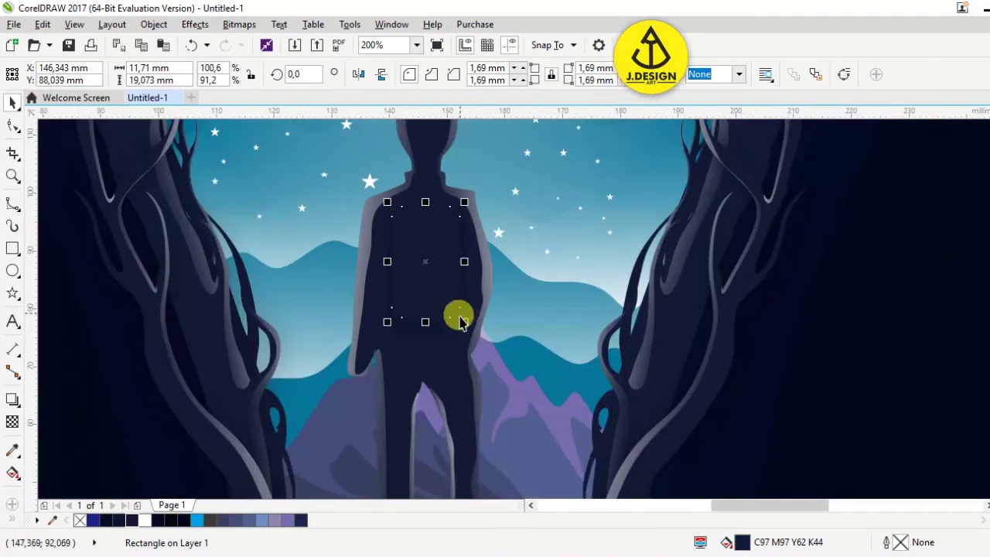
scroll(406, 318, "up", 1)
scroll(387, 320, "down", 1)
scroll(387, 243, "up", 1)
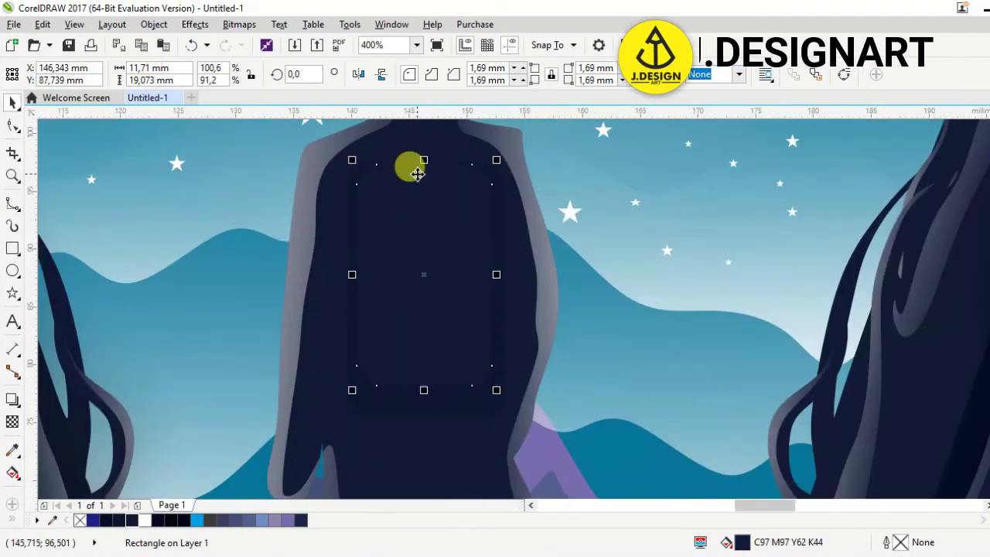
scroll(413, 166, "down", 1)
Draw a closed B-spline flap shape at the top of the backpack without outline.
key("F6")
scroll(432, 192, "up", 1)
key("F5")
scroll(405, 227, "up", 1)
left_click(366, 198)
left_click(397, 229)
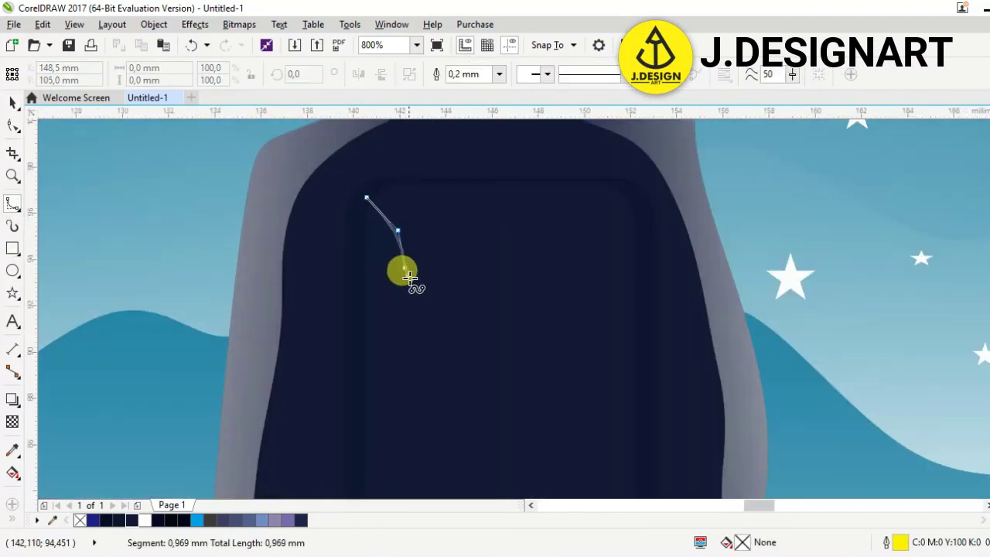
double_click(366, 170)
left_click(499, 74)
Redraw the flap's lower edge and remove the flap's outline.
scroll(478, 314, "down", 2)
scroll(438, 214, "up", 1)
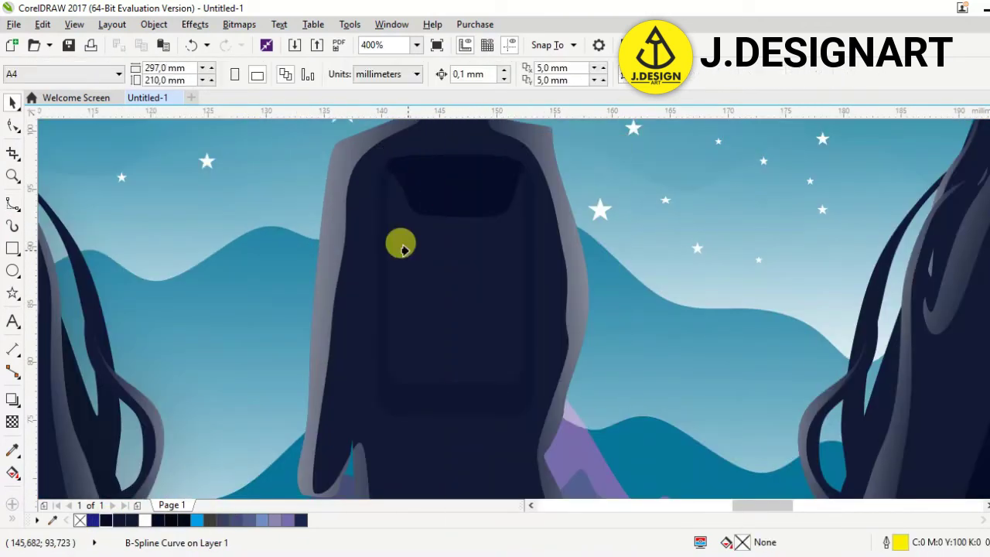
left_click(402, 247)
scroll(402, 248, "down", 1)
scroll(372, 157, "up", 1)
key("space")
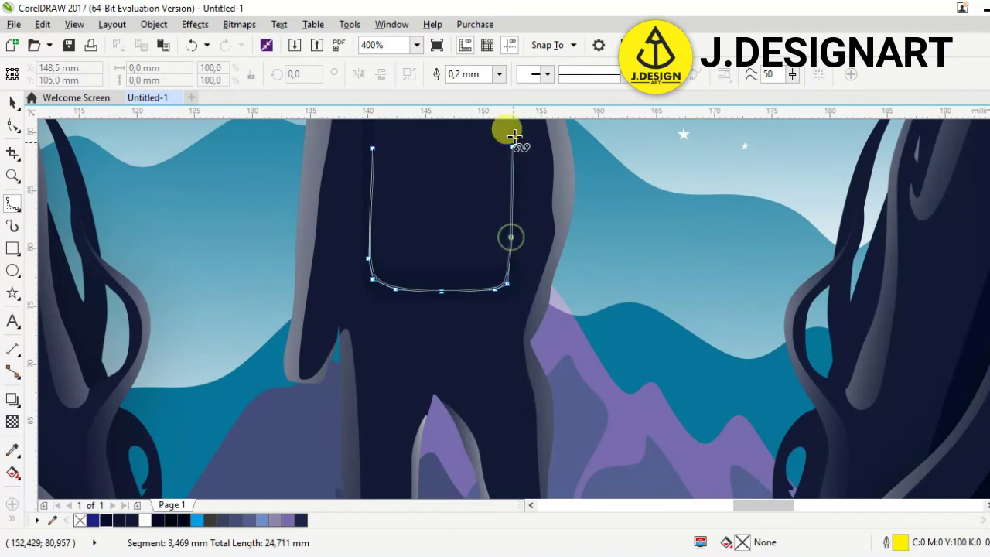
left_click(369, 176)
left_click(499, 74)
left_click(409, 287)
scroll(836, 338, "down", 2)
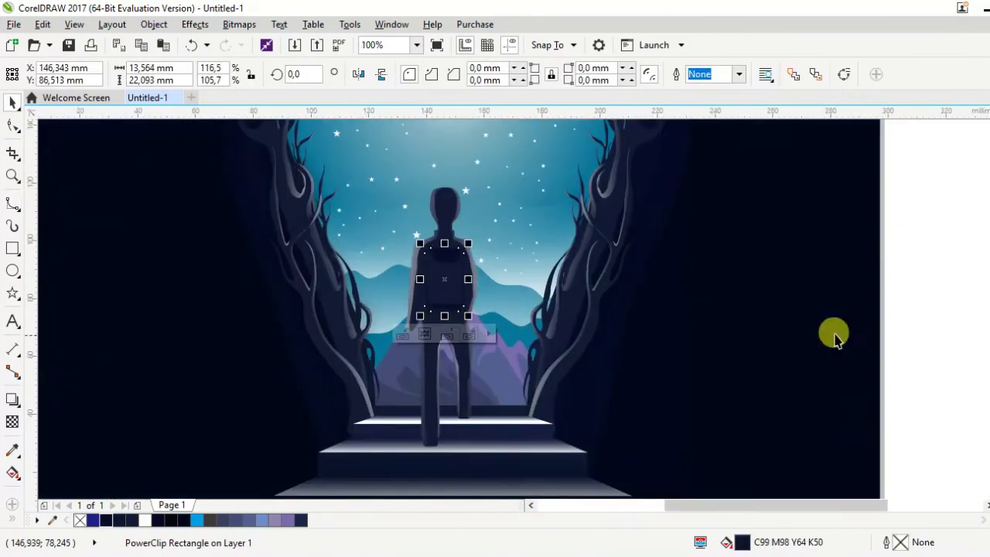
scroll(464, 275, "up", 3)
key("F6")
Add a small white, outline-free highlight strip onto the backpack flap.
left_click_drag(403, 189, 545, 211)
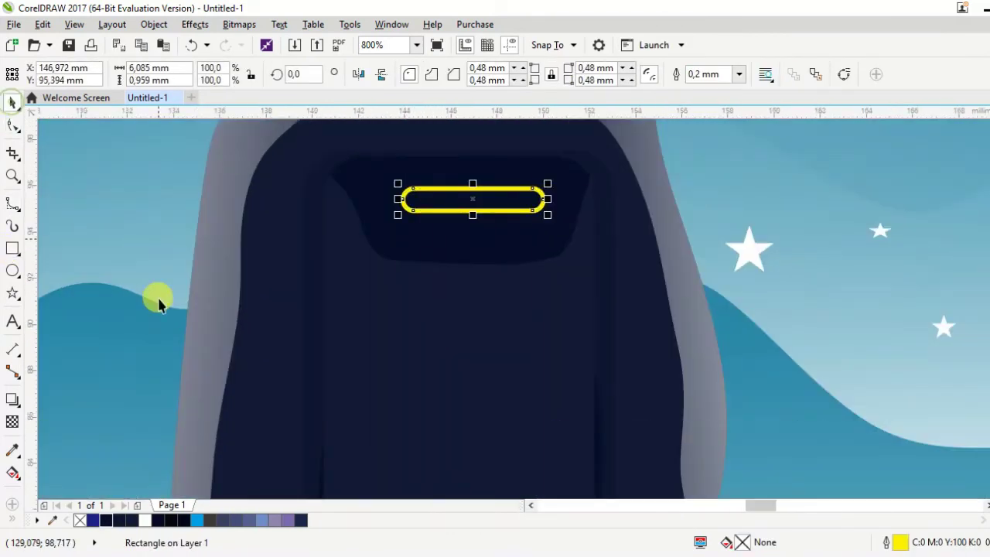
left_click(145, 519)
left_click(739, 74)
left_click(699, 88)
left_click_drag(473, 198, 491, 198)
scroll(435, 268, "down", 1)
scroll(444, 226, "down", 1)
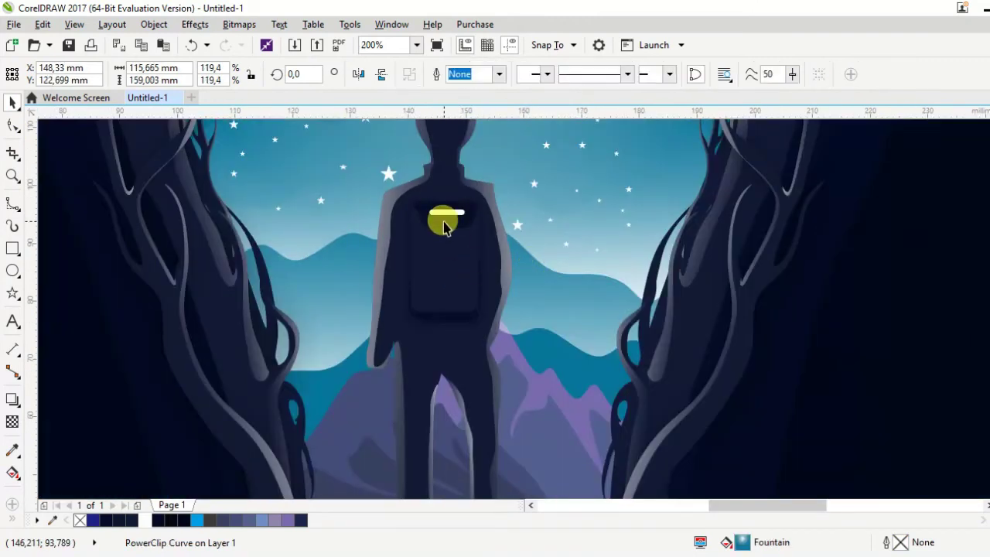
Draw a panel rectangle over the backpack and resize it to fit.
key("F6")
scroll(418, 212, "up", 1)
scroll(416, 209, "up", 1)
left_click_drag(369, 159, 598, 424)
left_click(13, 101)
left_click_drag(361, 247, 614, 480)
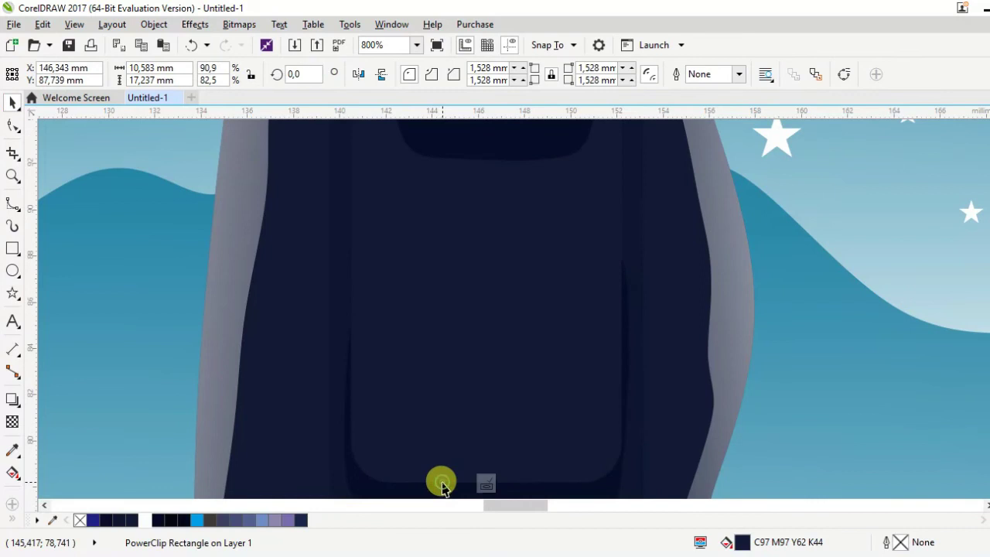
left_click(442, 484)
Give the panel a white dotted hairline outline in Outline Pen.
left_click(738, 74)
left_click(704, 101)
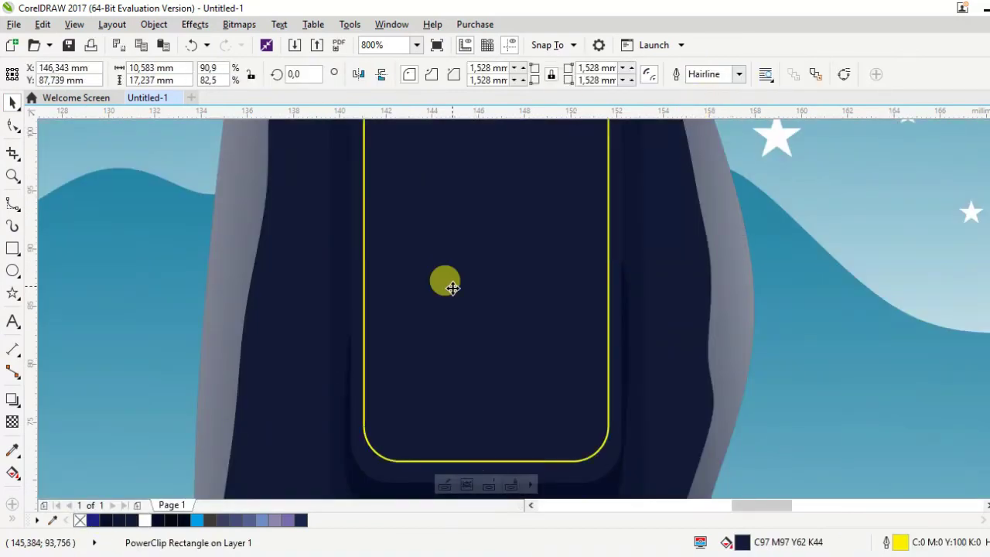
scroll(452, 288, "down", 1)
double_click(901, 542)
left_click(447, 144)
left_click(386, 230)
left_click(436, 316)
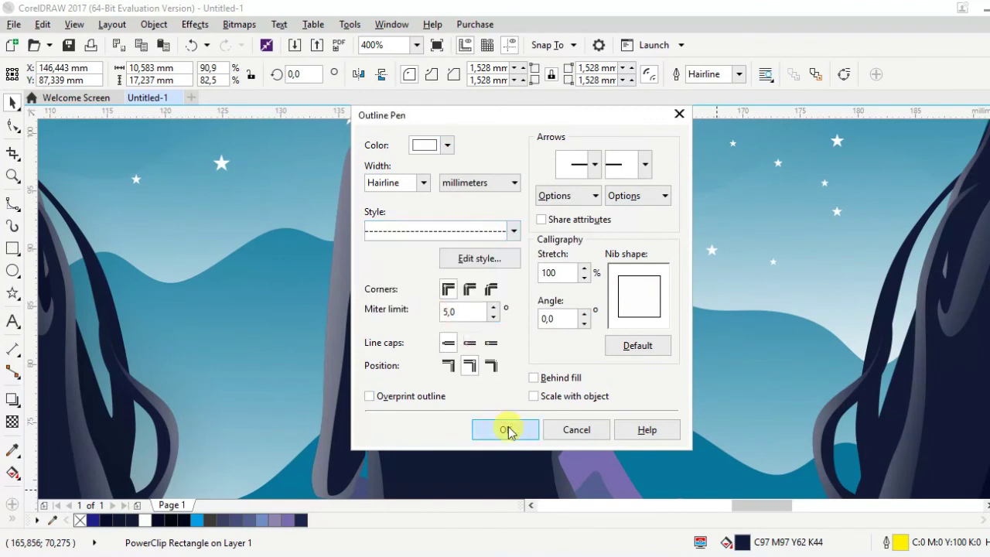
left_click(505, 429)
Reopen the panel's Outline Pen and sample the outline colour from the artwork.
right_click(464, 376)
left_click(483, 73)
scroll(427, 210, "down", 1)
scroll(435, 246, "down", 1)
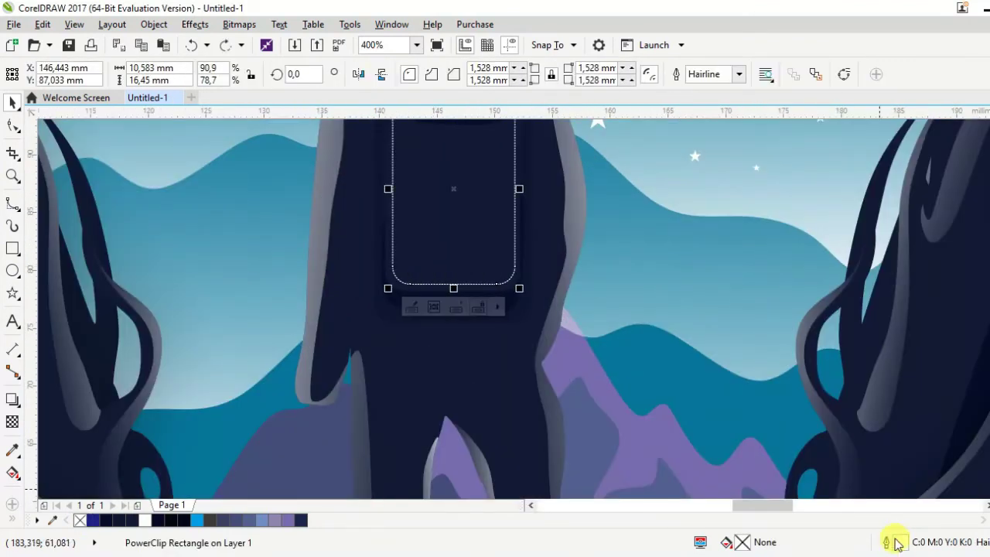
double_click(900, 543)
left_click(447, 145)
left_click(473, 184)
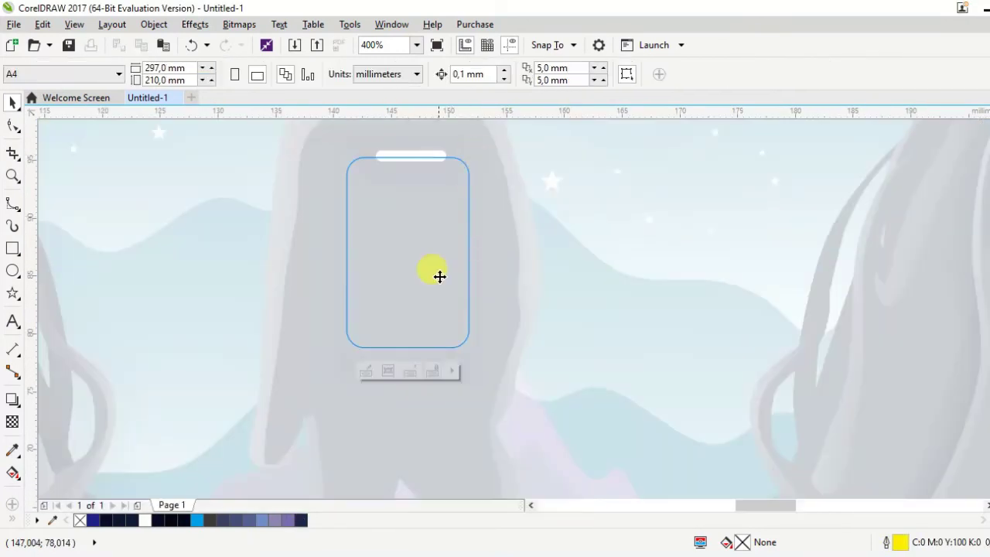
Exit the clipped contents and recolour the white strip on the backpack.
left_click(437, 200, "ctrl")
left_click(421, 156)
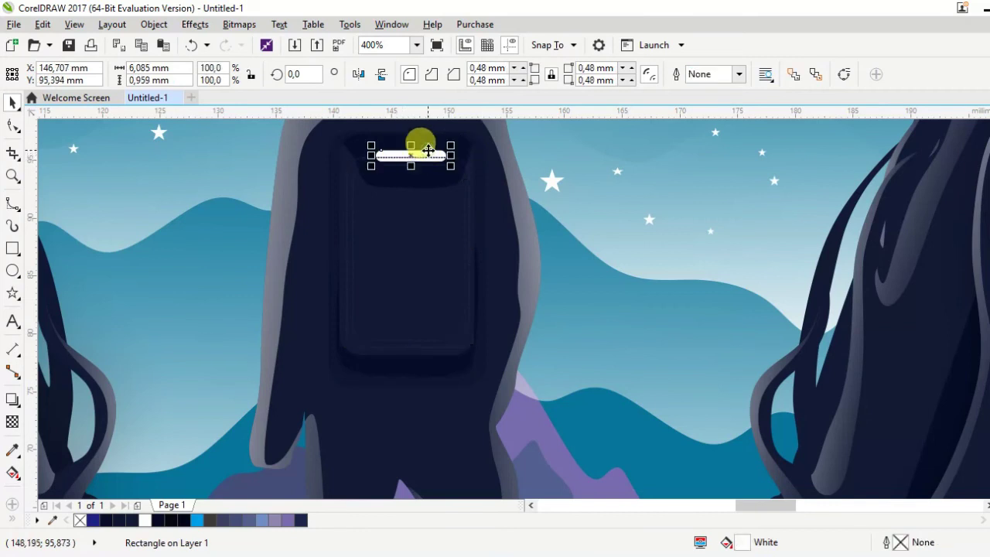
left_click(224, 520)
scroll(411, 227, "up", 5)
Draw the pocket flap as a narrowed, navy-filled trapezoid converted from a rectangle.
left_click_drag(349, 187, 557, 243)
key("ctrl+q")
key("F10")
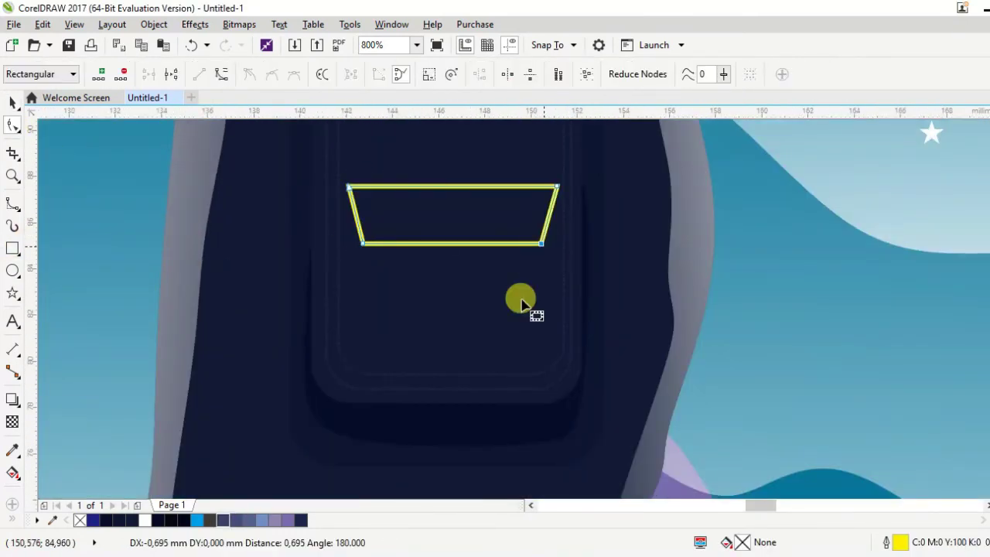
left_click(302, 520)
key("space")
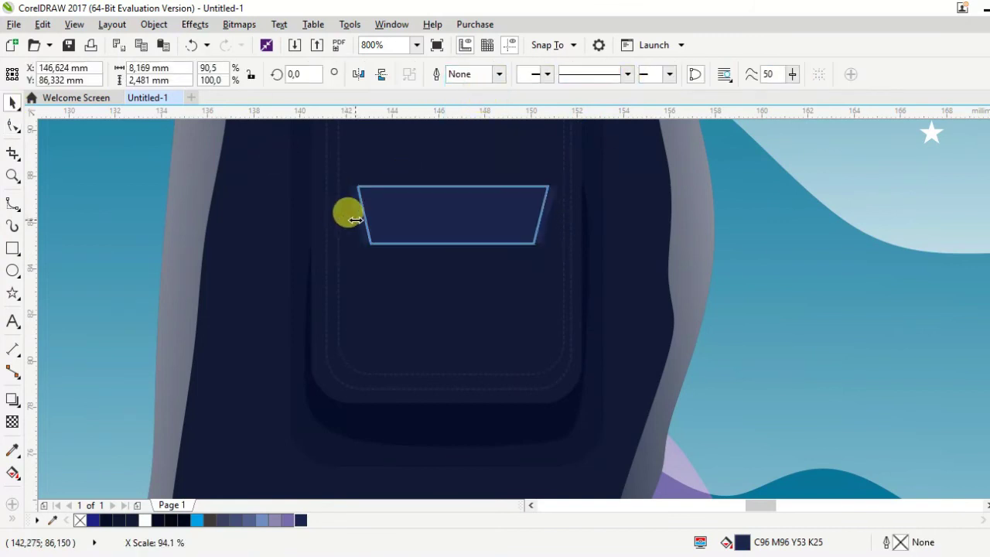
left_click_drag(355, 219, 359, 220)
scroll(435, 220, "down", 2)
Remove the flap's outline.
left_click(499, 73)
left_click(464, 99)
double_click(900, 544)
left_click(505, 428)
scroll(449, 230, "up", 2)
Draw a rounded-corner pocket rectangle below the flap with a hairline outline.
key("F6")
left_click(446, 224)
left_click_drag(357, 199, 545, 340)
key("F10")
left_click_drag(357, 201, 373, 200)
left_click(739, 74)
left_click(707, 101)
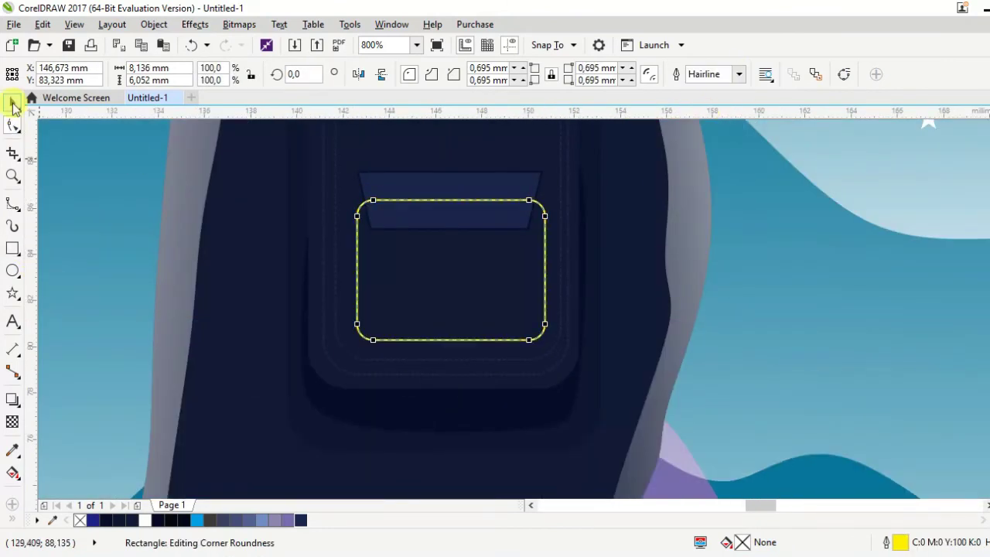
Fill the pocket navy and give it a light outline colour sampled from the scene.
left_click(302, 518)
double_click(899, 544)
left_click(447, 145)
left_click(472, 184)
left_click(307, 512)
key("Return")
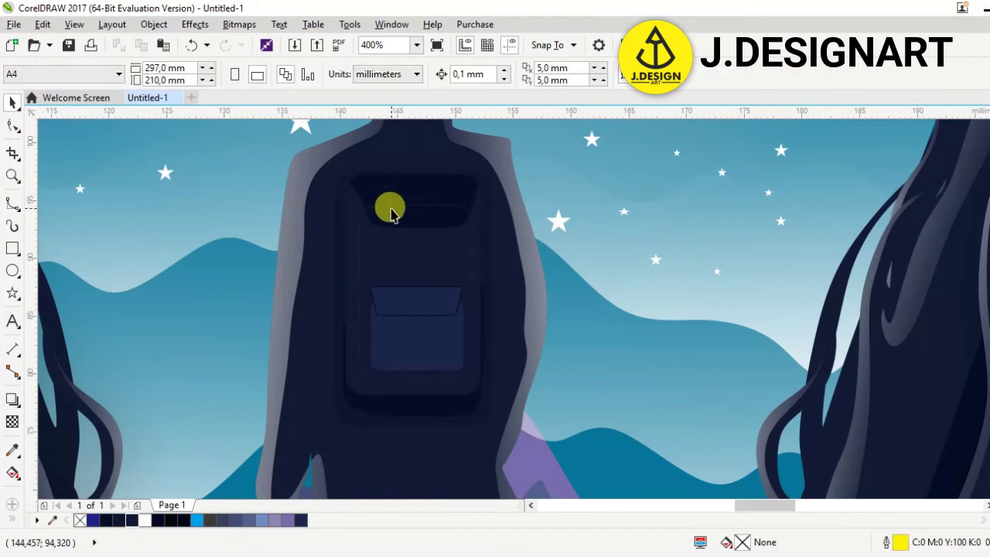
Draw a closed left shoulder strap shape with the B-Spline tool.
left_click(393, 287)
key("F5")
scroll(325, 232, "up", 1)
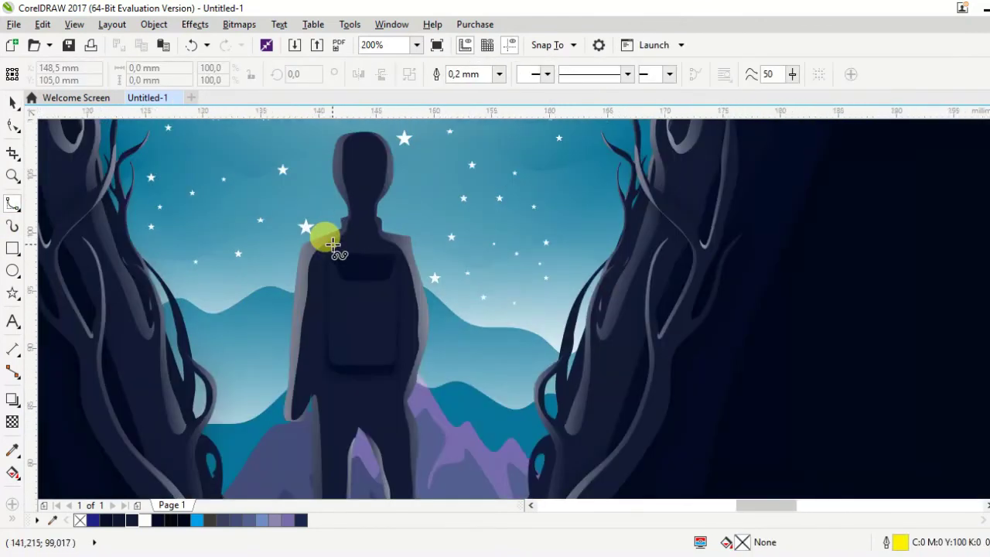
scroll(325, 232, "up", 2)
left_click(293, 233)
double_click(339, 211)
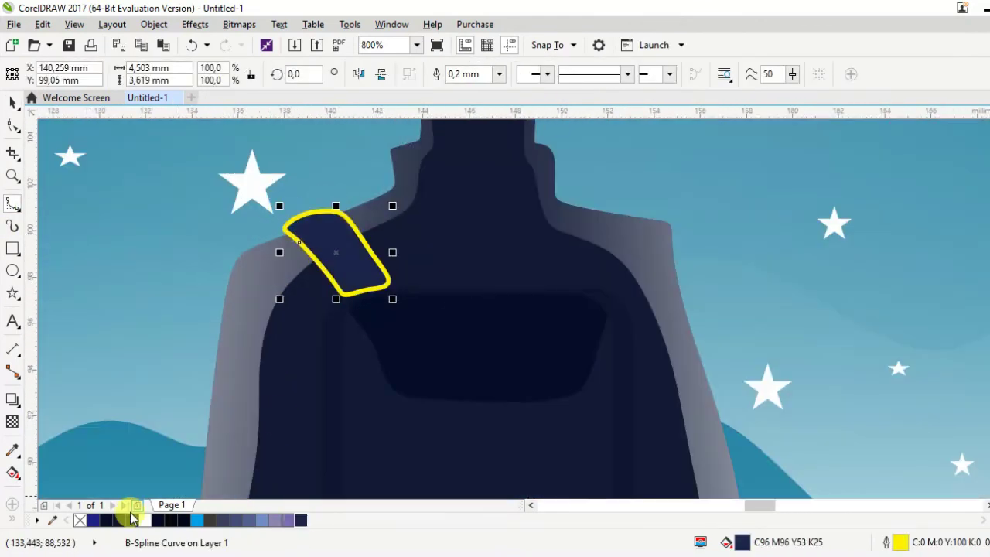
Remove the strap's outline, enlarge it slightly, and mirror a copy onto the right shoulder.
left_click(499, 73)
left_click(476, 87)
left_click_drag(392, 299, 399, 300)
left_click_drag(343, 215, 583, 248)
left_click(327, 225, "shift")
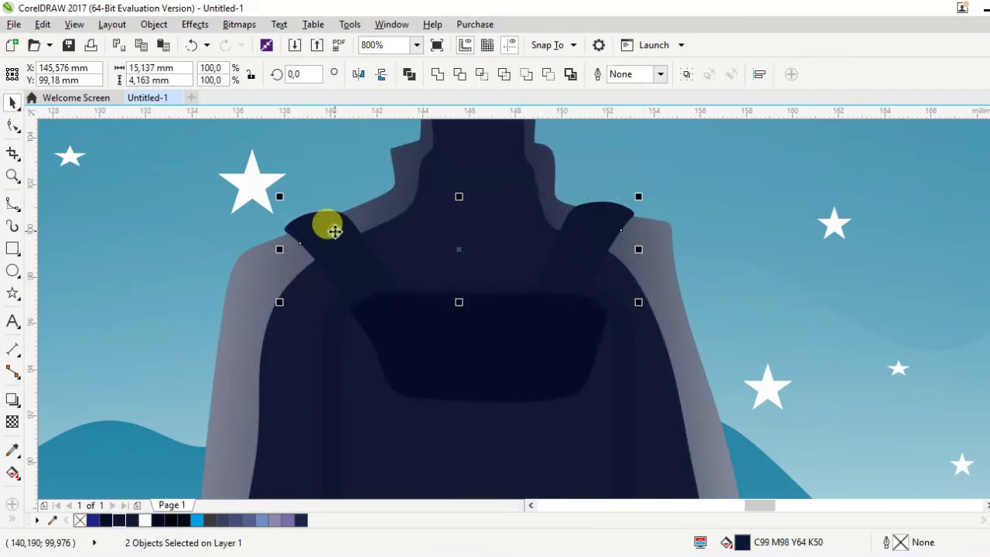
Select both straps inside the clip and darken their fill.
scroll(425, 212, "down", 5)
scroll(404, 238, "down", 3)
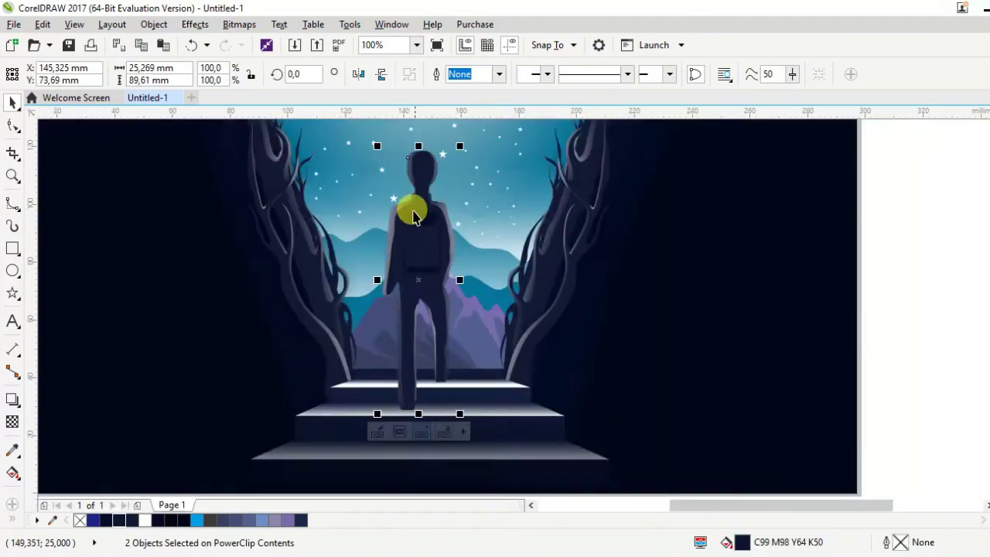
scroll(416, 215, "up", 4)
left_click(416, 215, "ctrl")
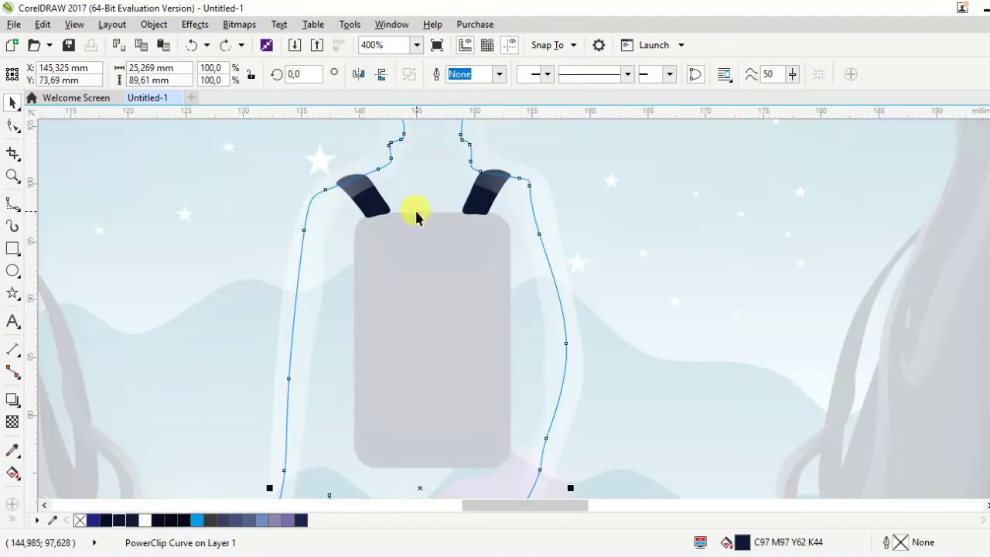
key("ctrl+a")
left_click(128, 515)
scroll(371, 225, "down", 2)
left_click(408, 273, "ctrl")
Undo the stray curve and move both straps behind the silhouette.
key("ctrl+z")
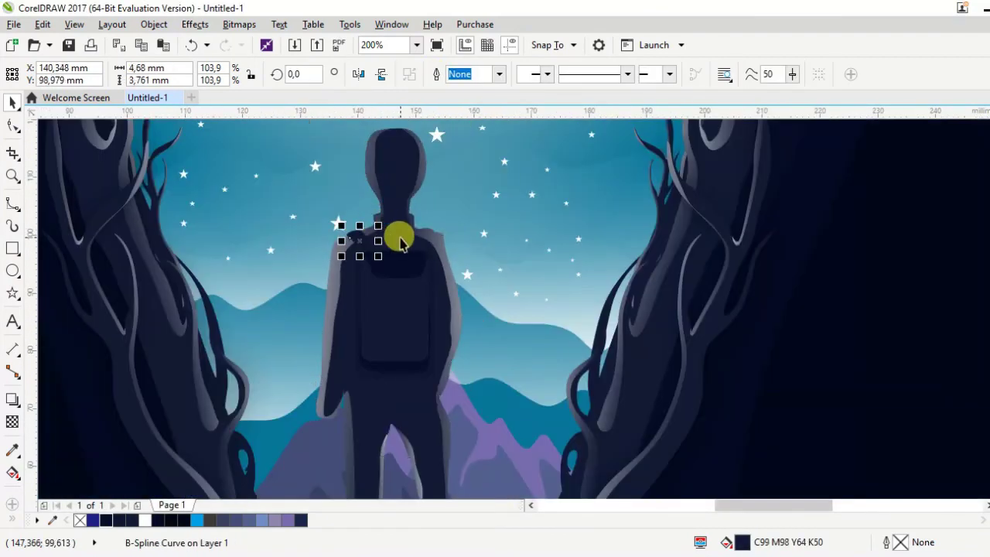
key("ctrl+z")
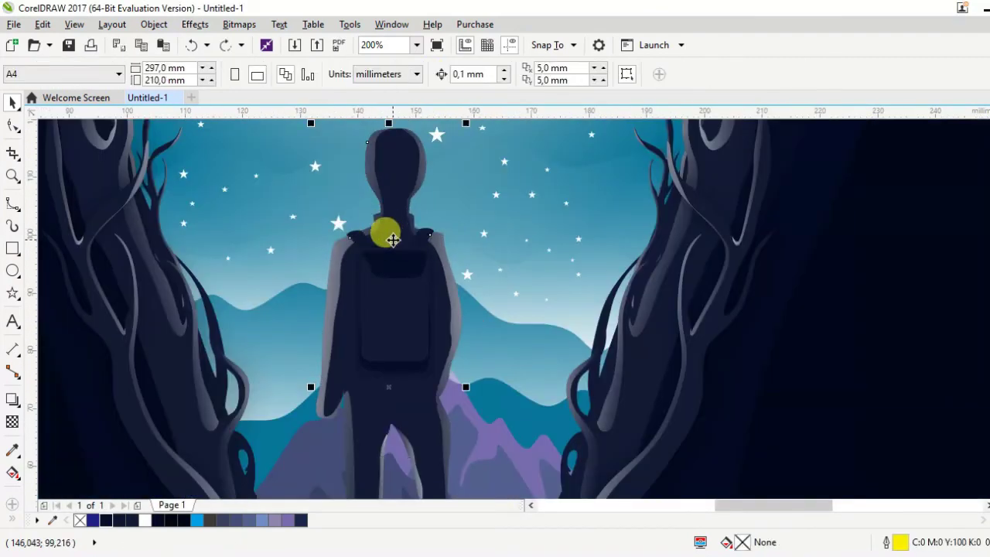
left_click(389, 218)
left_click(398, 260)
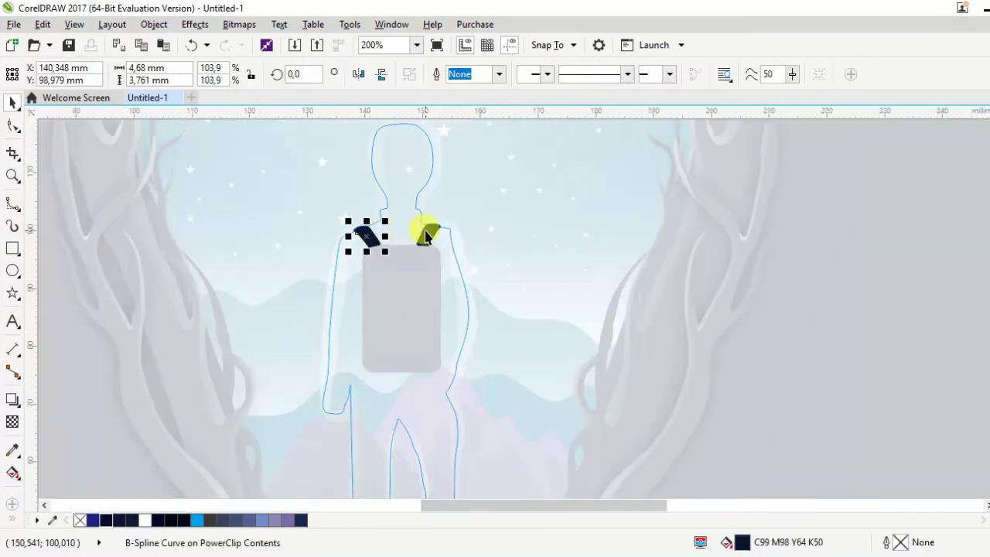
right_click(422, 232)
left_click(663, 444)
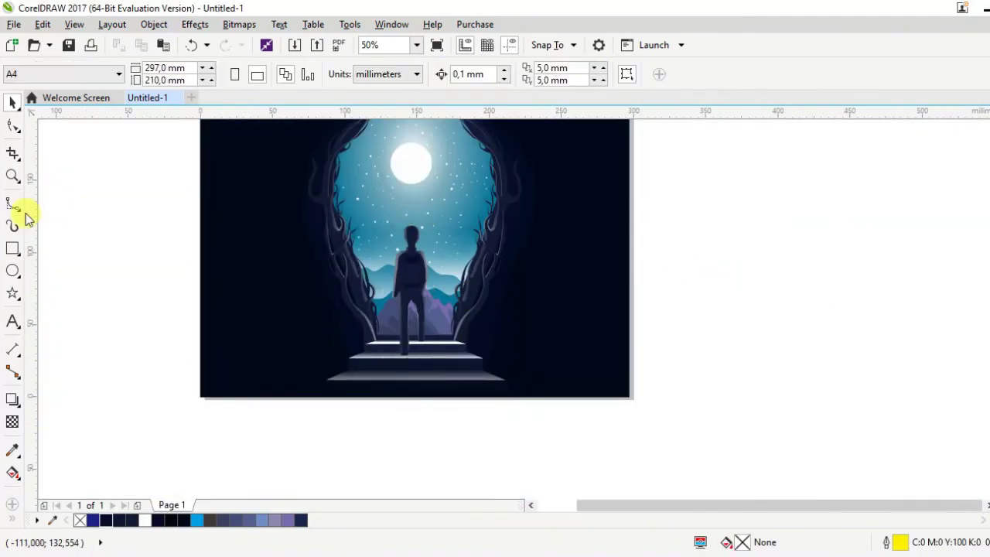
Draw a shadow curve beneath the figure on the stairs.
left_click(12, 203)
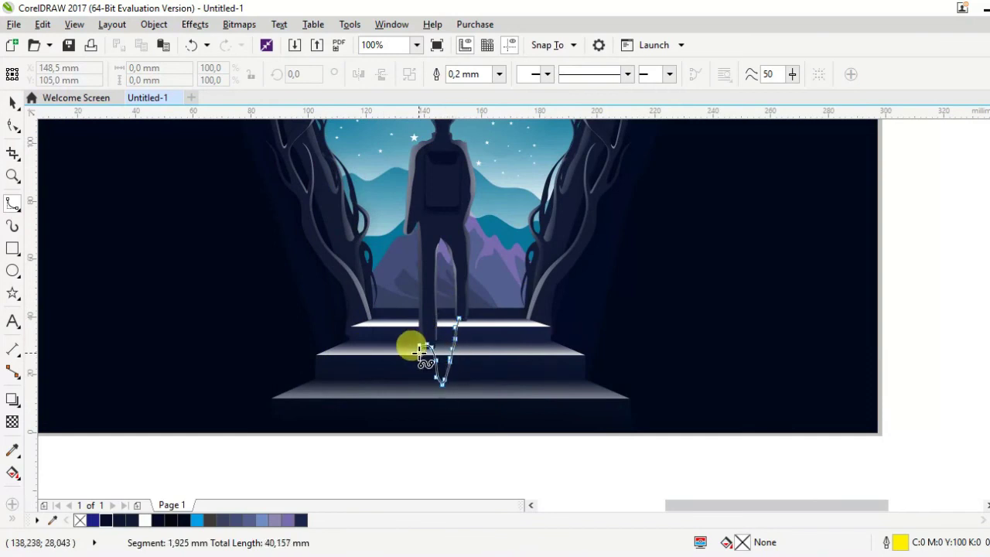
double_click(477, 316)
key("F10")
scroll(420, 376, "up", 4)
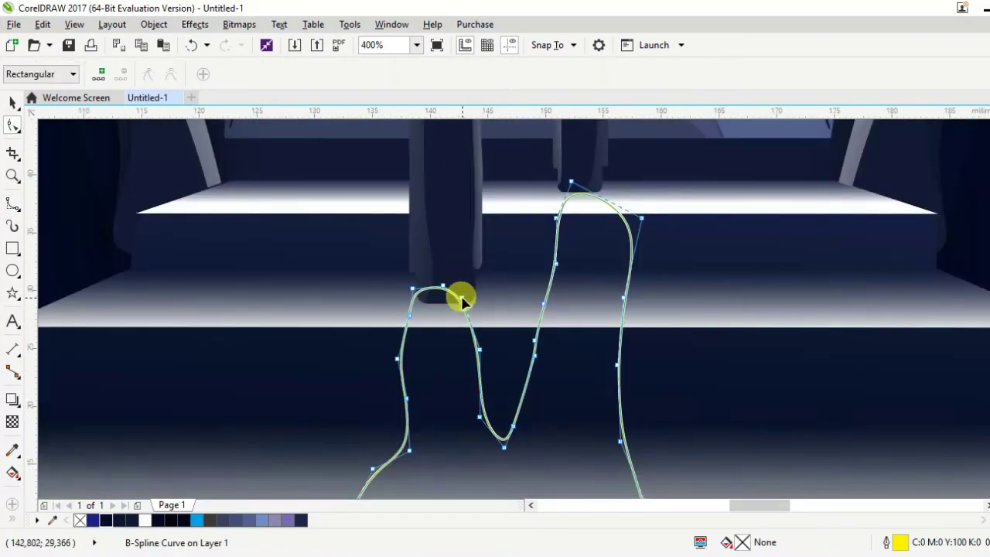
key("space")
key("F3")
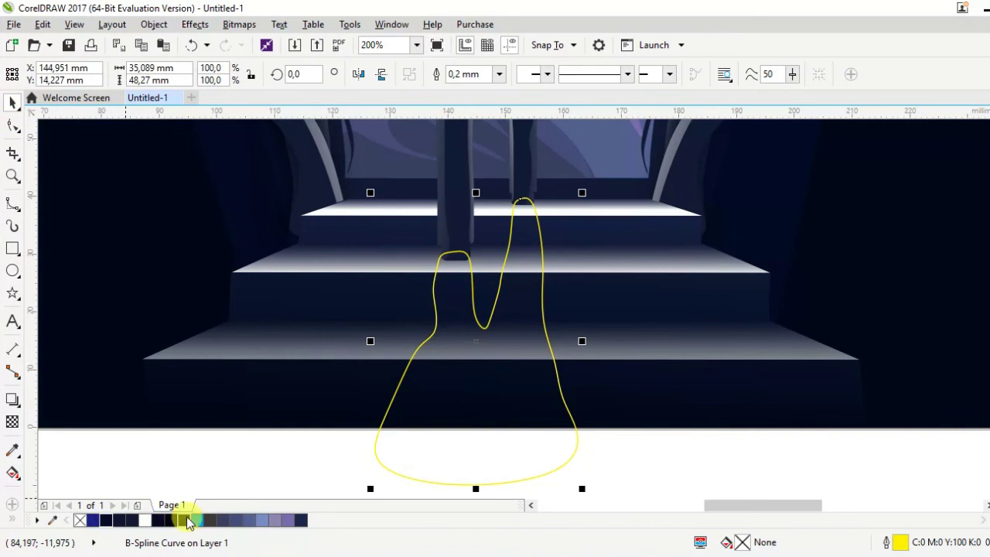
Fill the shadow black with no outline and fade it with a transparency gradient.
left_click(188, 522)
left_click(499, 74)
left_click(472, 90)
left_click(12, 422)
mouse_move(492, 290)
left_mouse_down()
mouse_move(444, 381)
mouse_move(452, 236)
left_mouse_up()
key("F3")
key("space")
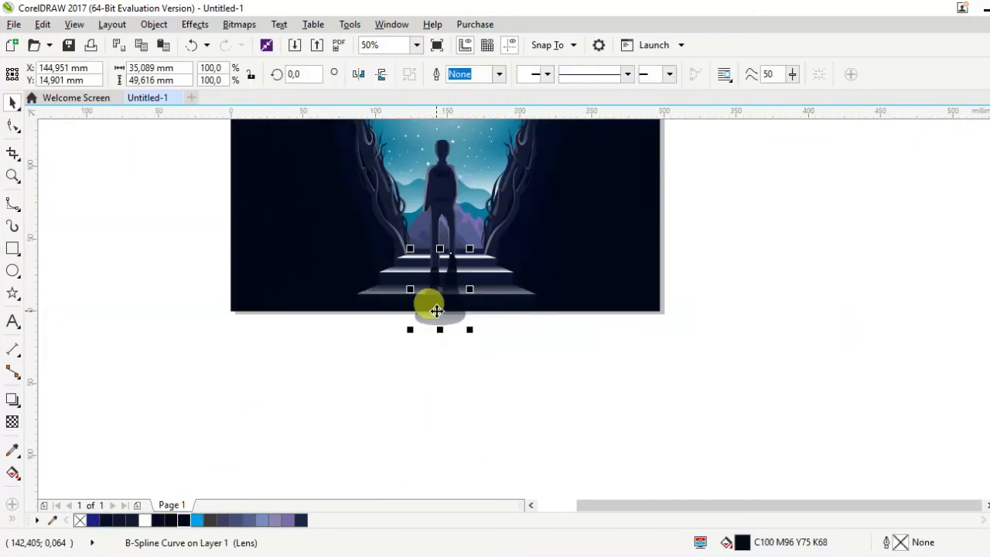
key("Escape")
key("F3")
Reshape the figure's leg outline by dragging one of its nodes.
scroll(671, 260, "up", 1)
scroll(415, 328, "up", 2)
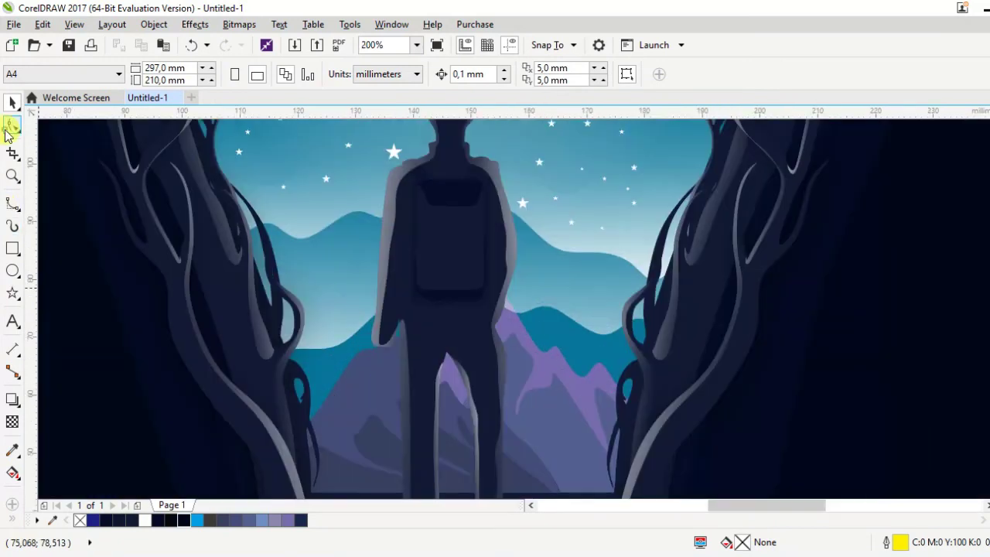
left_click(13, 127)
scroll(380, 343, "up", 2)
left_click(380, 343)
left_click_drag(380, 343, 418, 321)
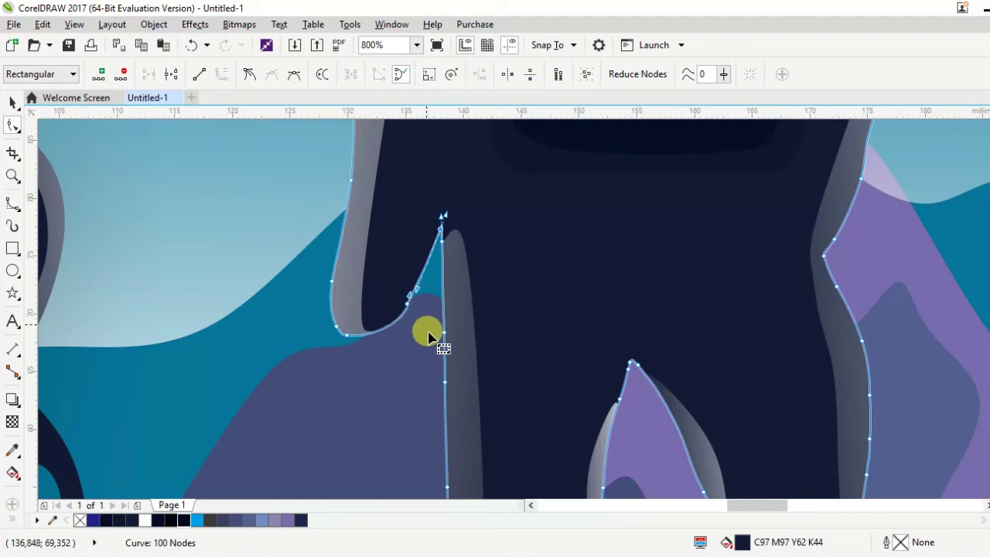
key("space")
scroll(403, 309, "down", 3)
key("Escape")
scroll(458, 315, "down", 2)
Crop the whole illustration to the page area.
key("ctrl+a")
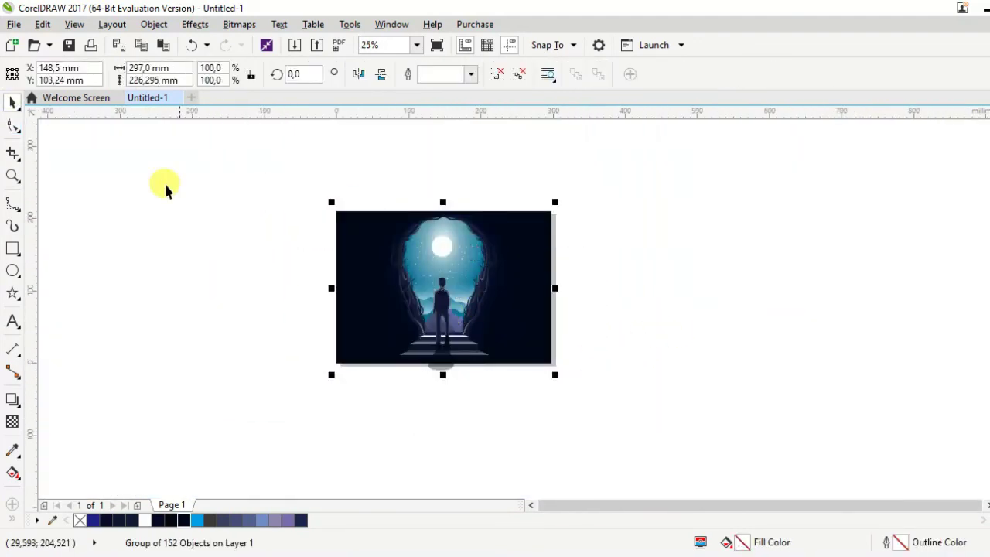
scroll(256, 194, "up", 1)
left_click_drag(270, 200, 697, 449)
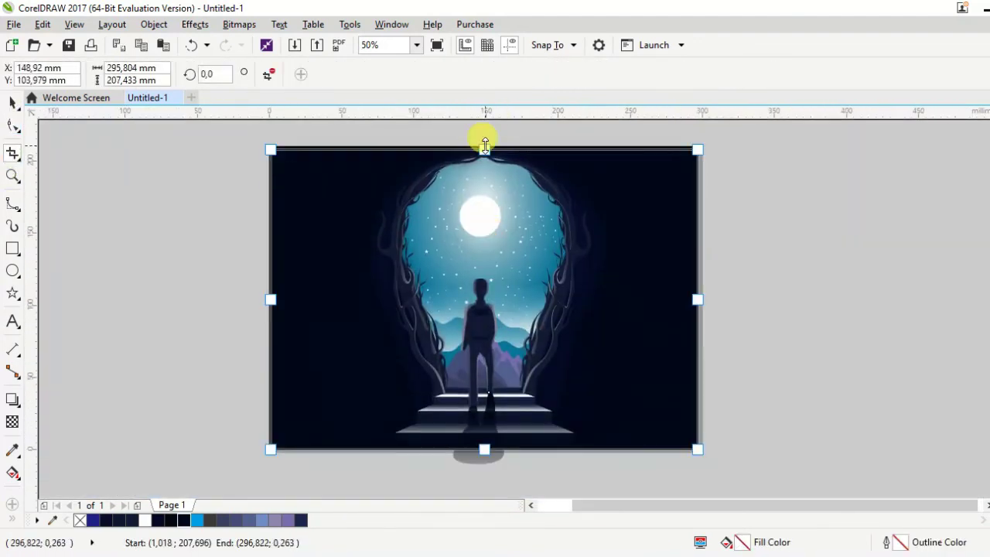
key("Return")
scroll(473, 294, "up", 2)
scroll(473, 294, "down", 2)
key("space")
scroll(526, 371, "down", 1)
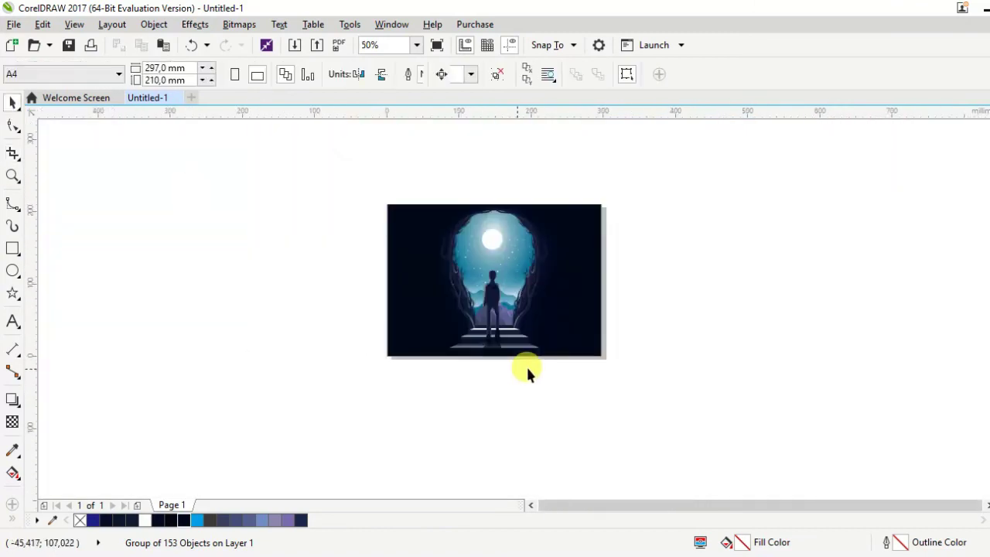